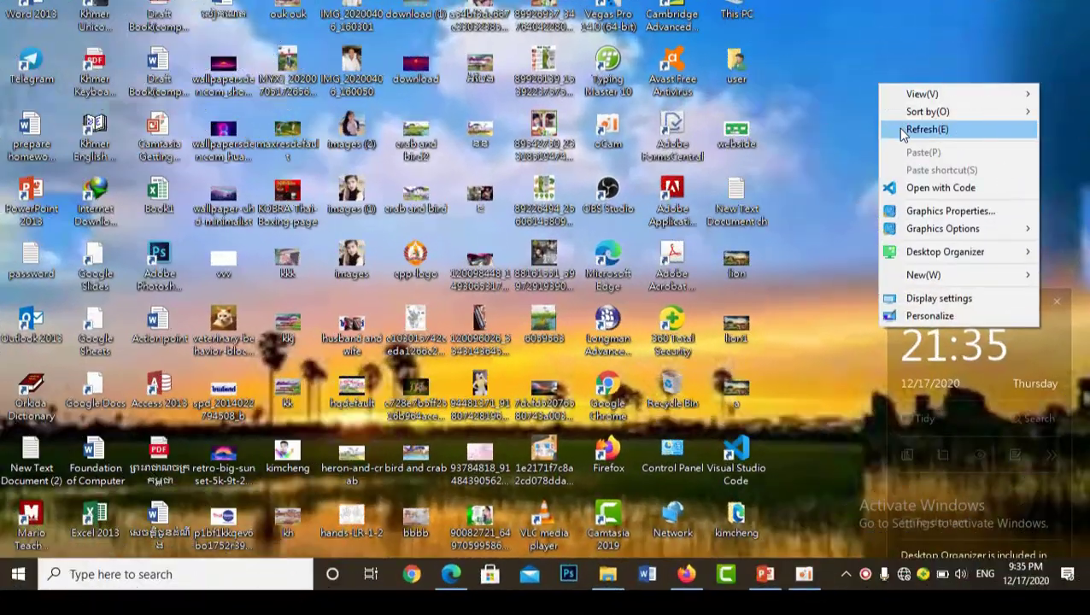
click(898, 129)
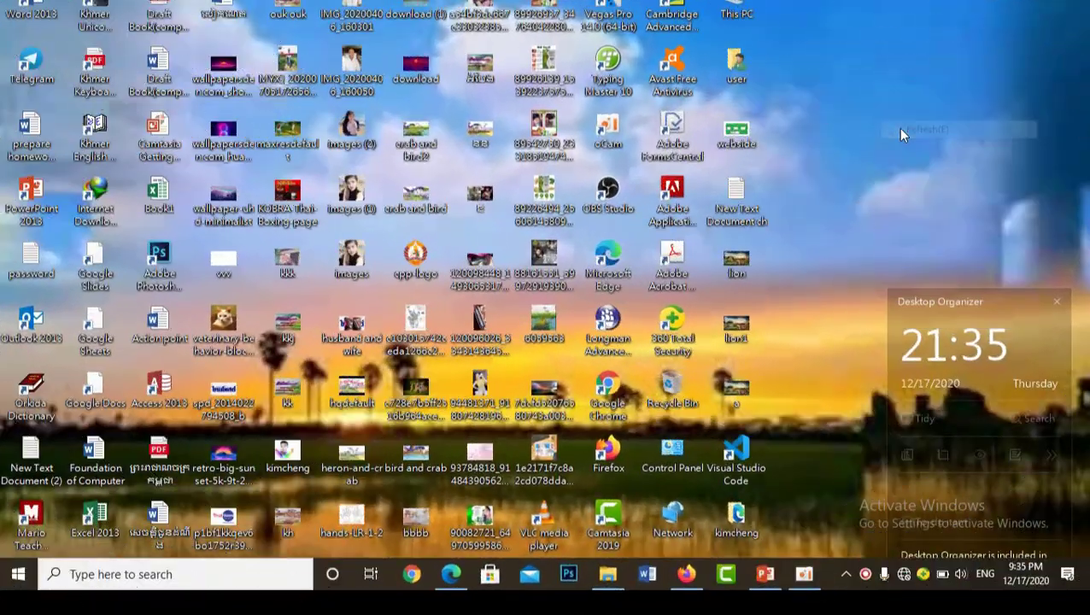
right_click(898, 128)
click(927, 175)
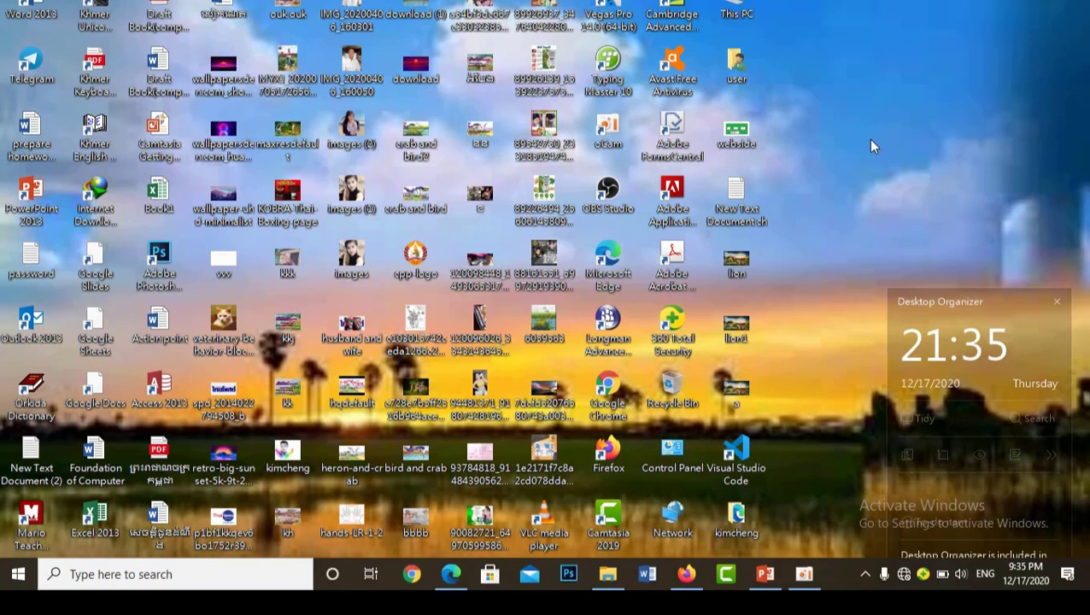
right_click(870, 139)
click(894, 185)
right_click(860, 105)
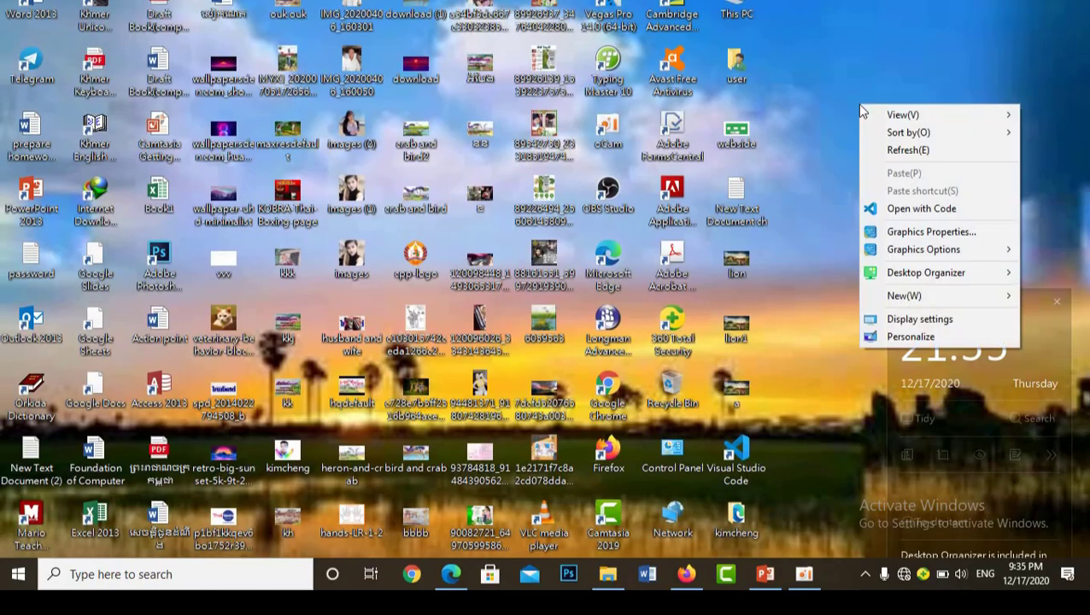
click(882, 149)
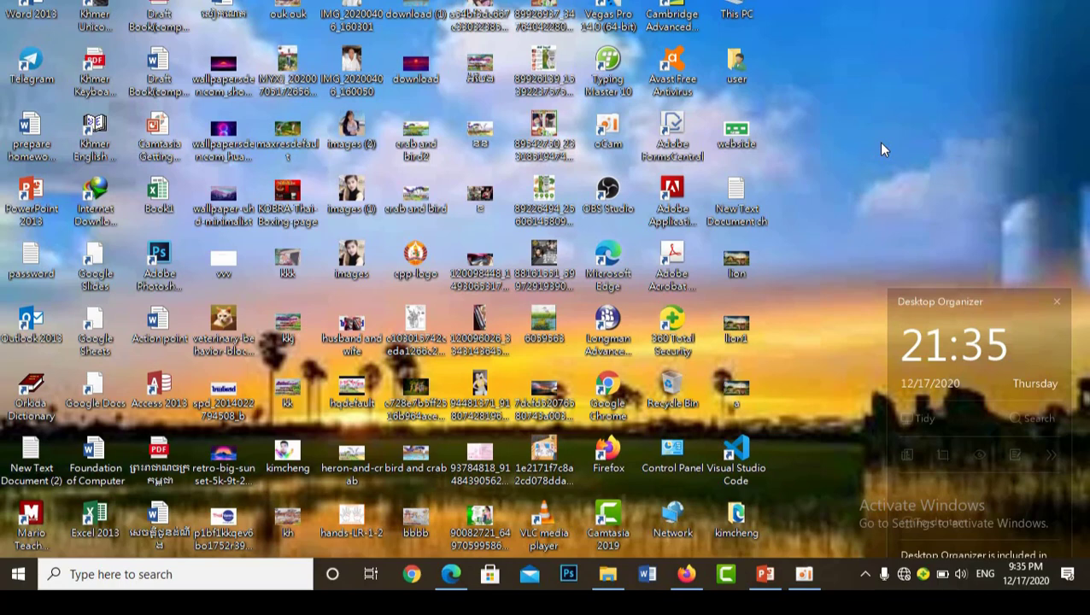
Step: Restore the PowerPoint window and browse the Insert and Home ribbons, cancelling the SmartArt gallery
click(766, 574)
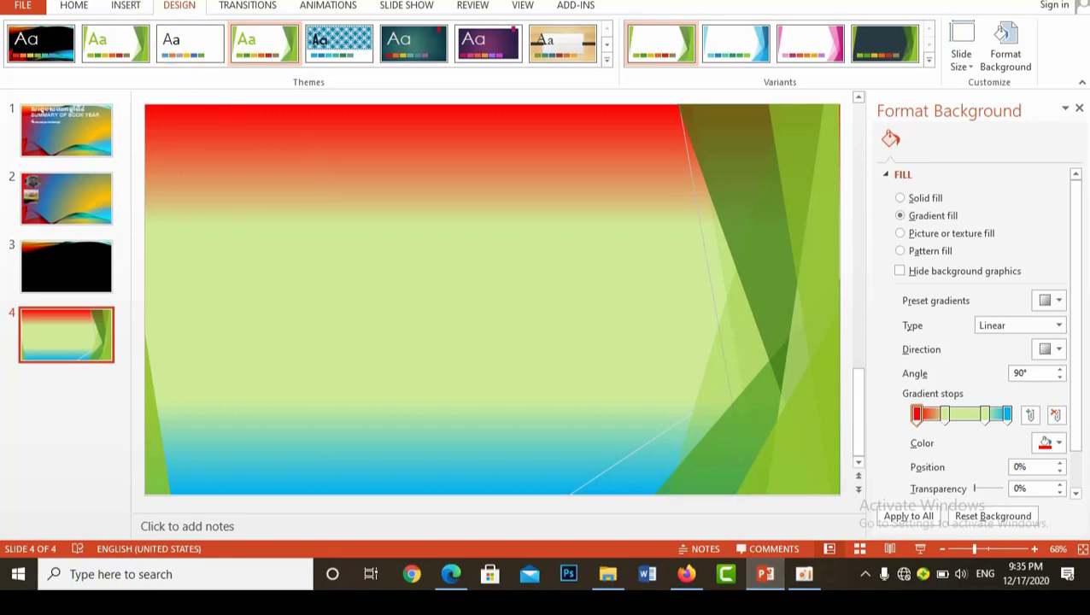
click(126, 6)
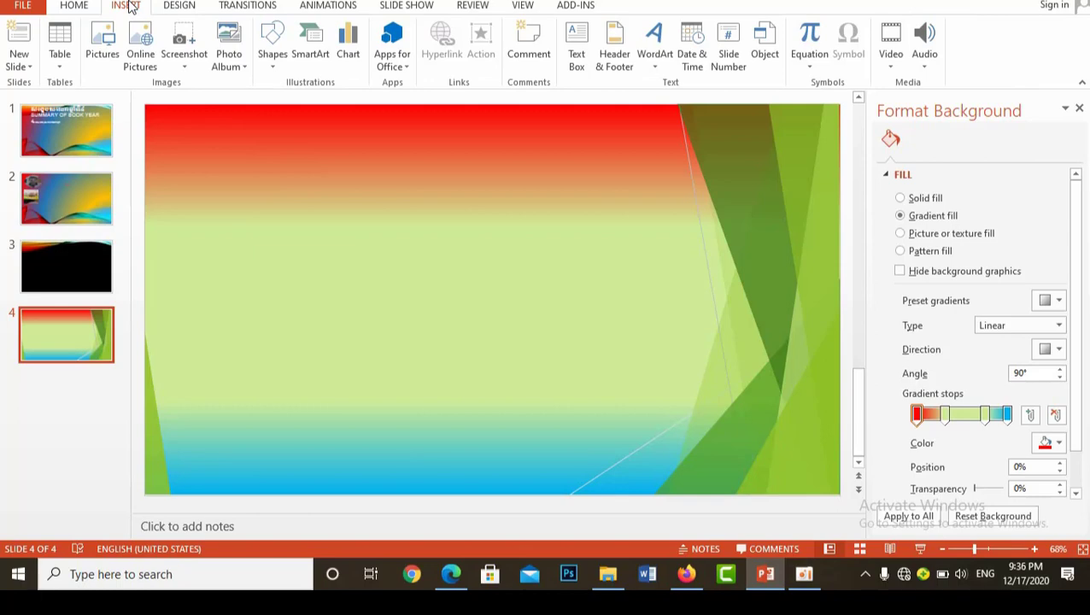
click(77, 6)
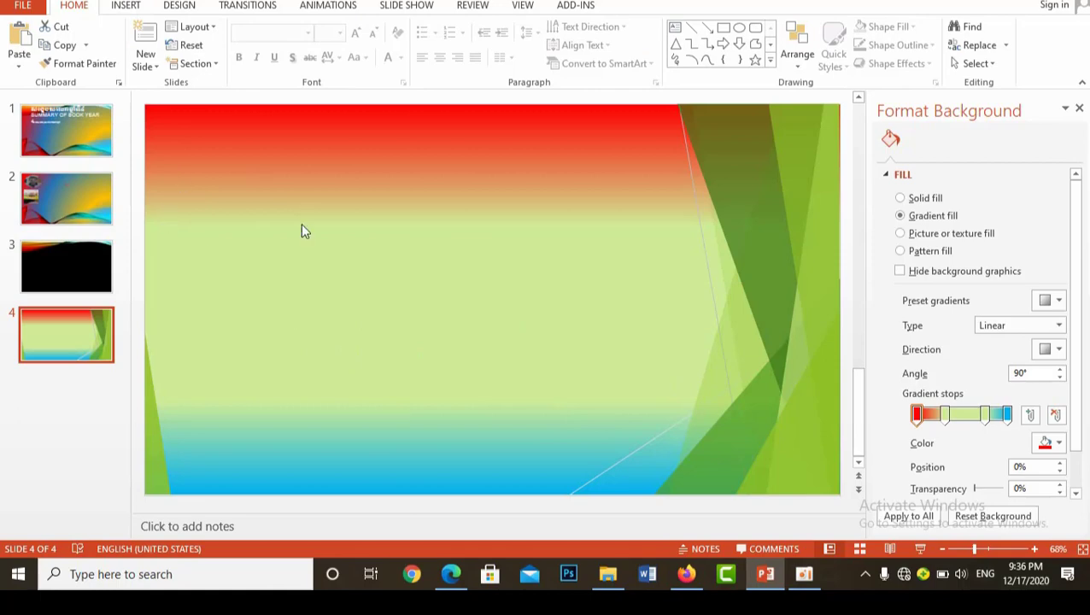
click(125, 6)
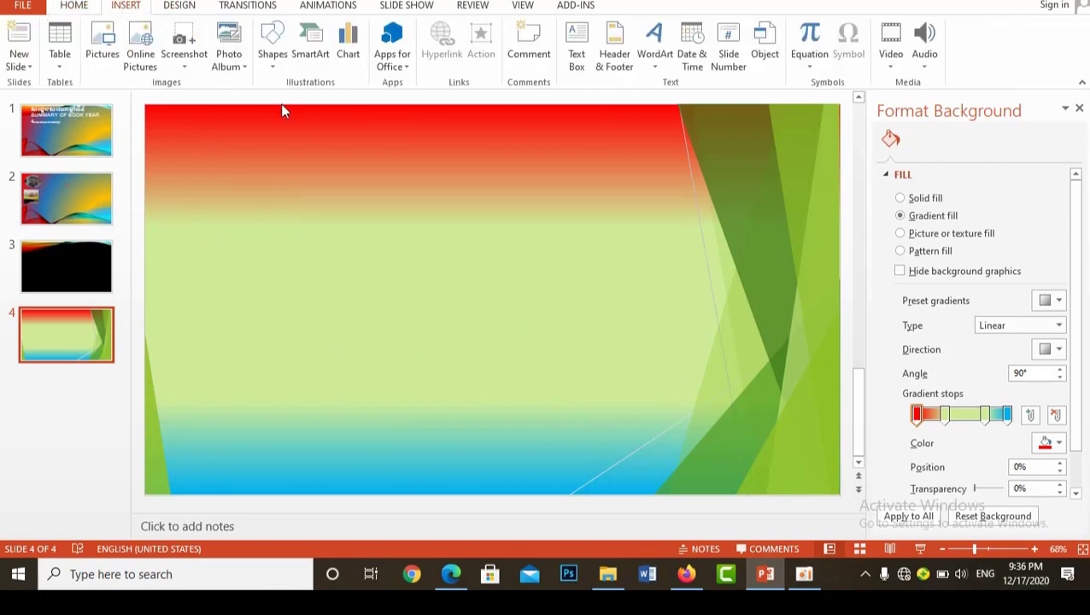
click(321, 54)
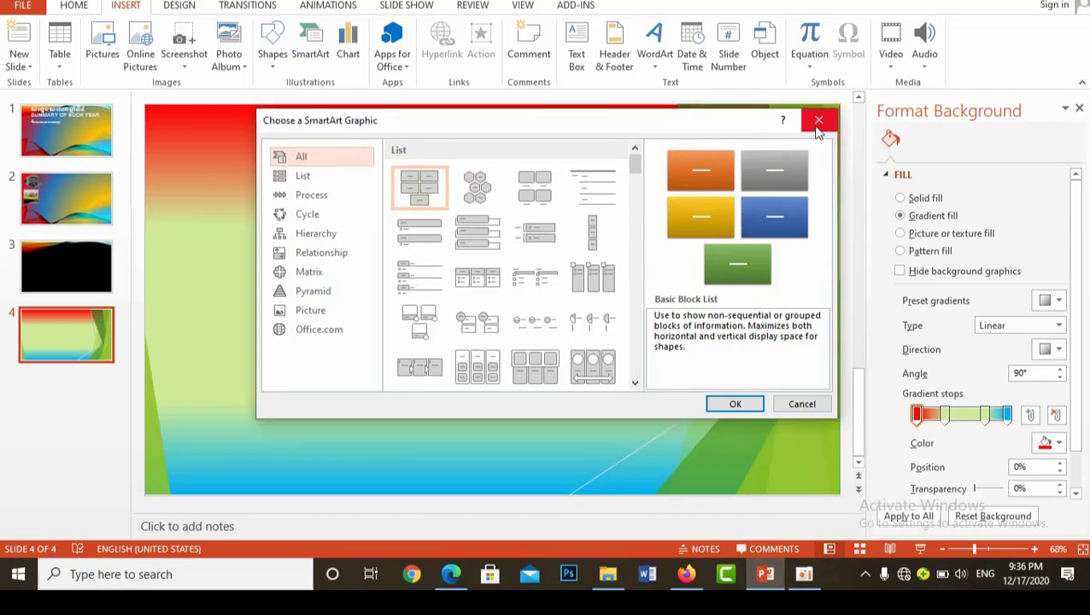
click(819, 124)
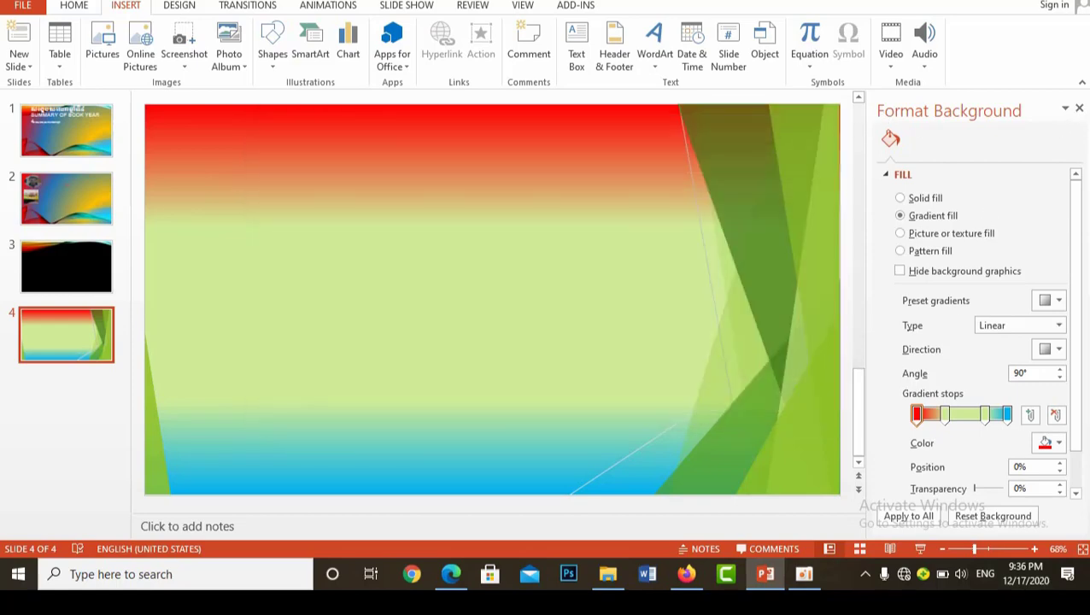
Step: Close the Format Background pane and zoom the slide view in to 90%
click(1079, 108)
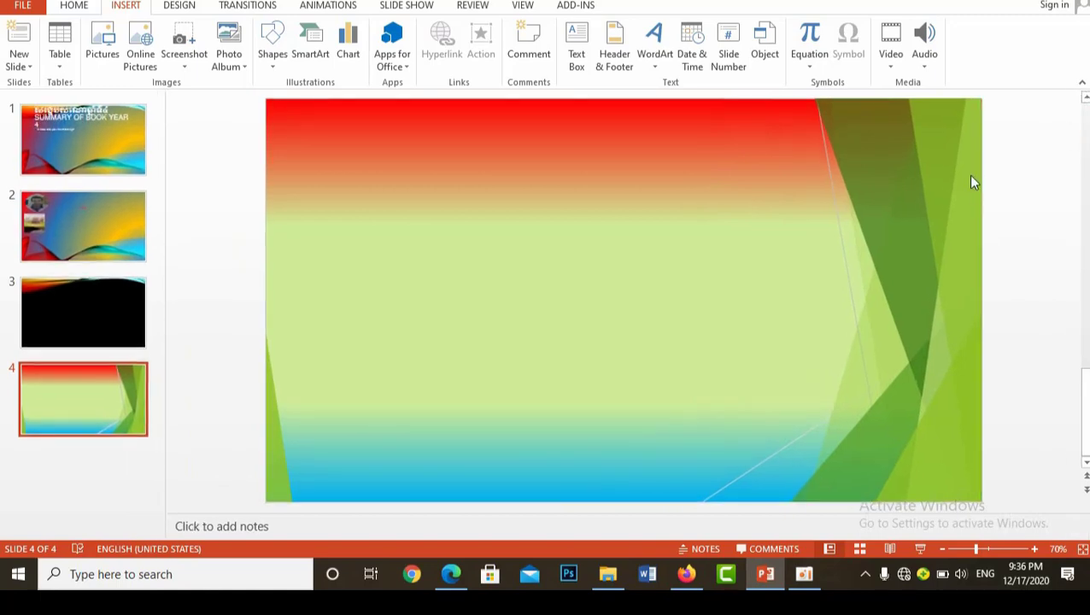
click(1035, 550)
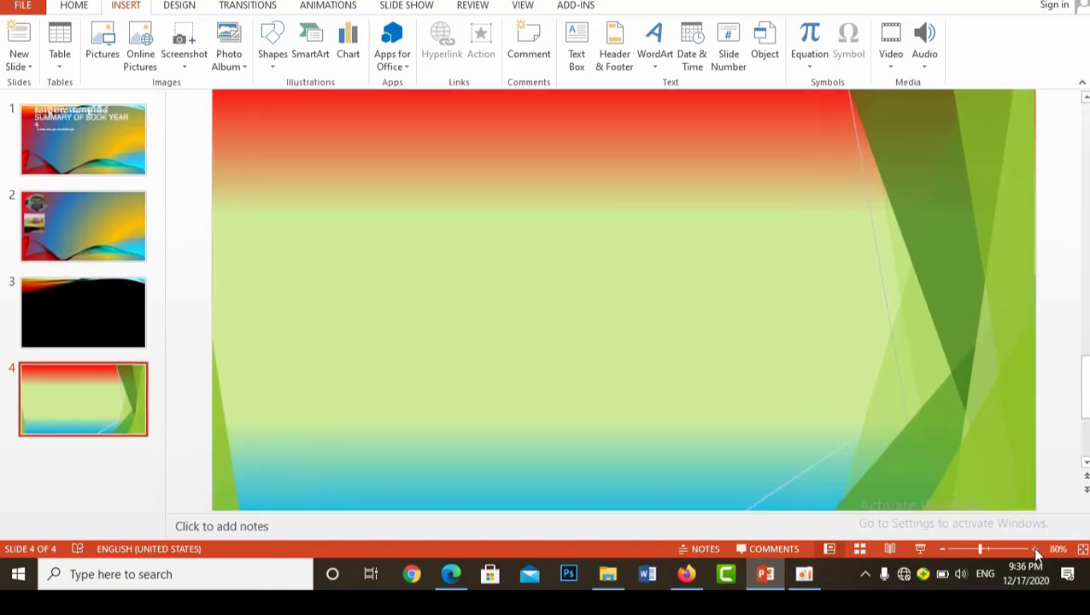
click(1036, 549)
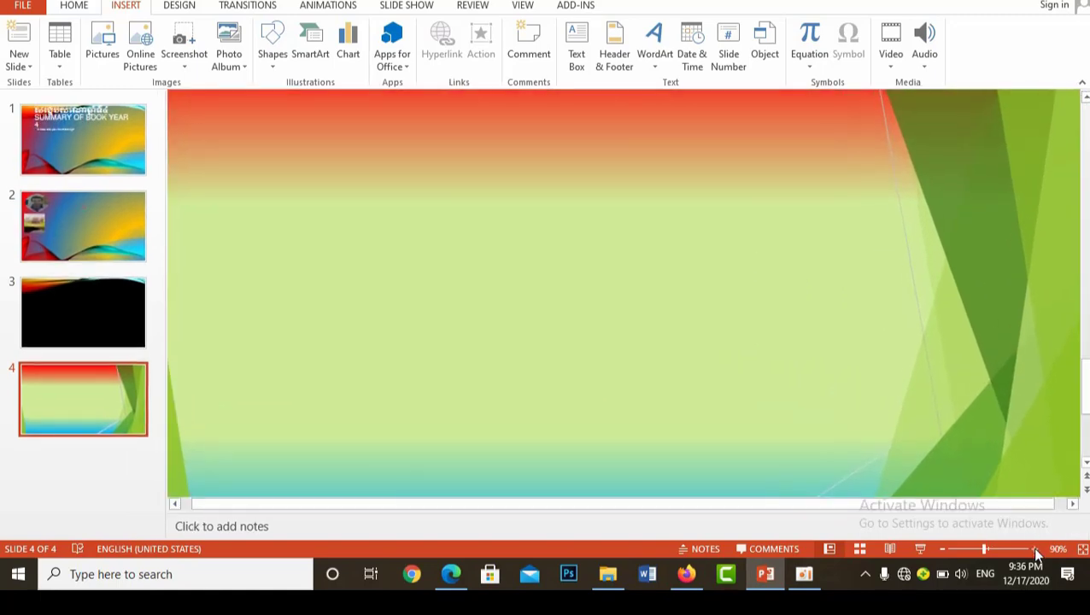
Step: Insert the Upward Arrow SmartArt graphic from the Process category onto slide 4
click(312, 47)
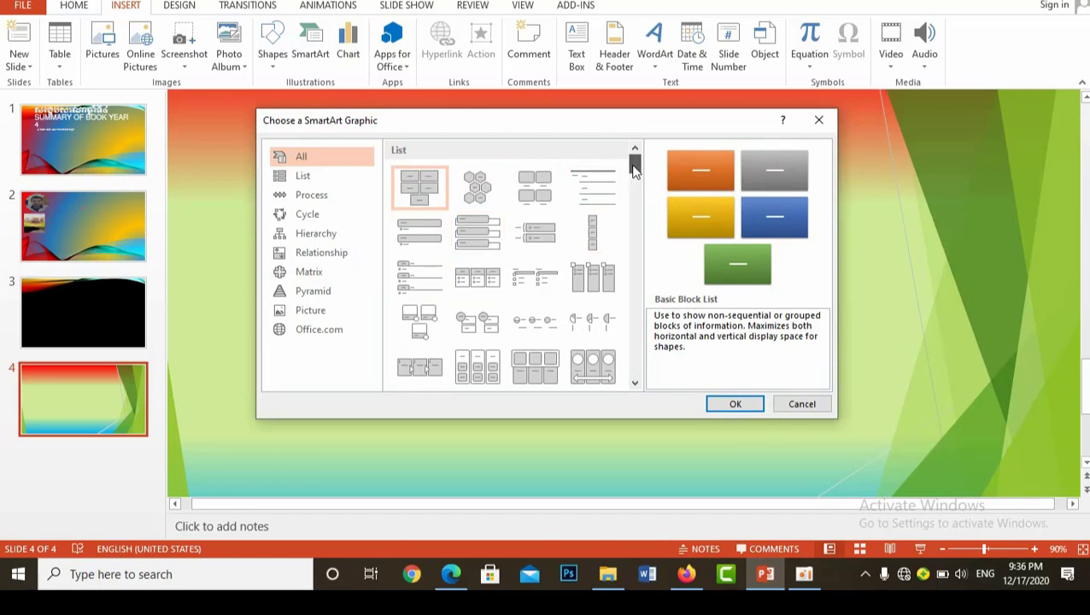
drag(635, 164, 635, 237)
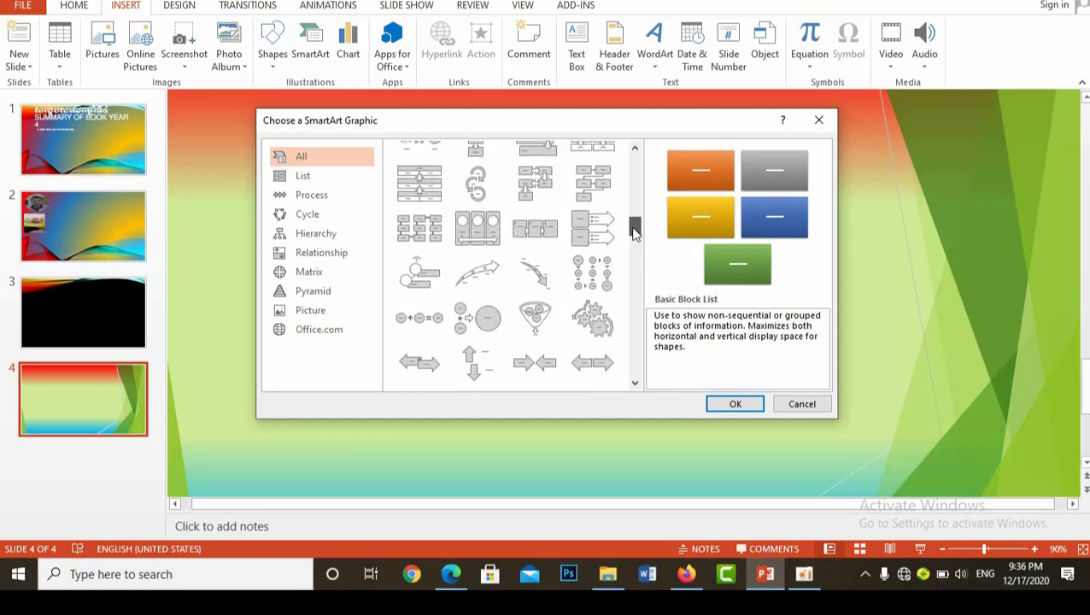
click(477, 231)
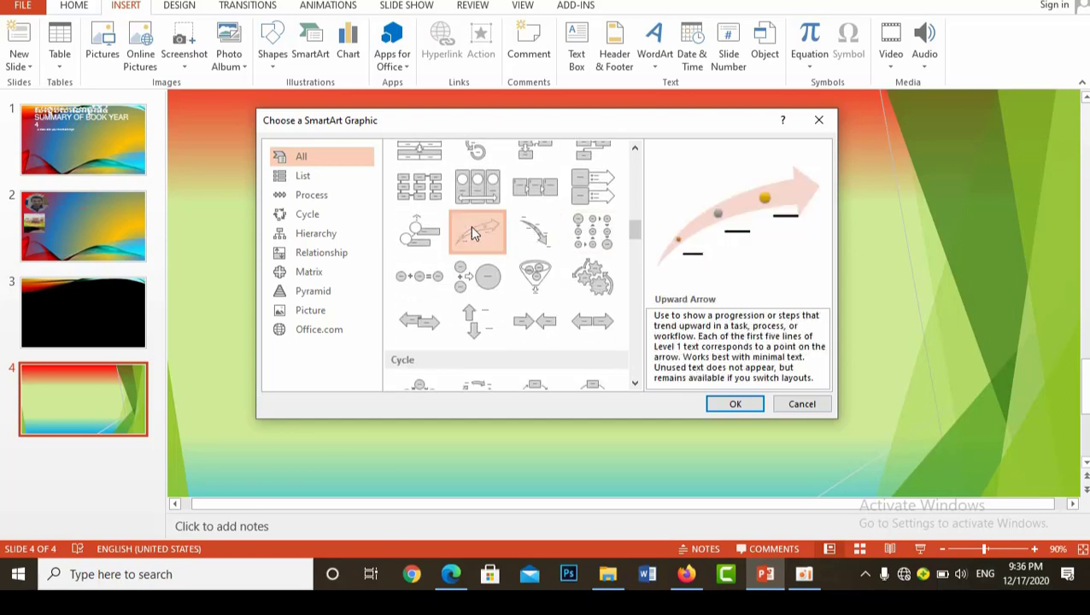
click(728, 404)
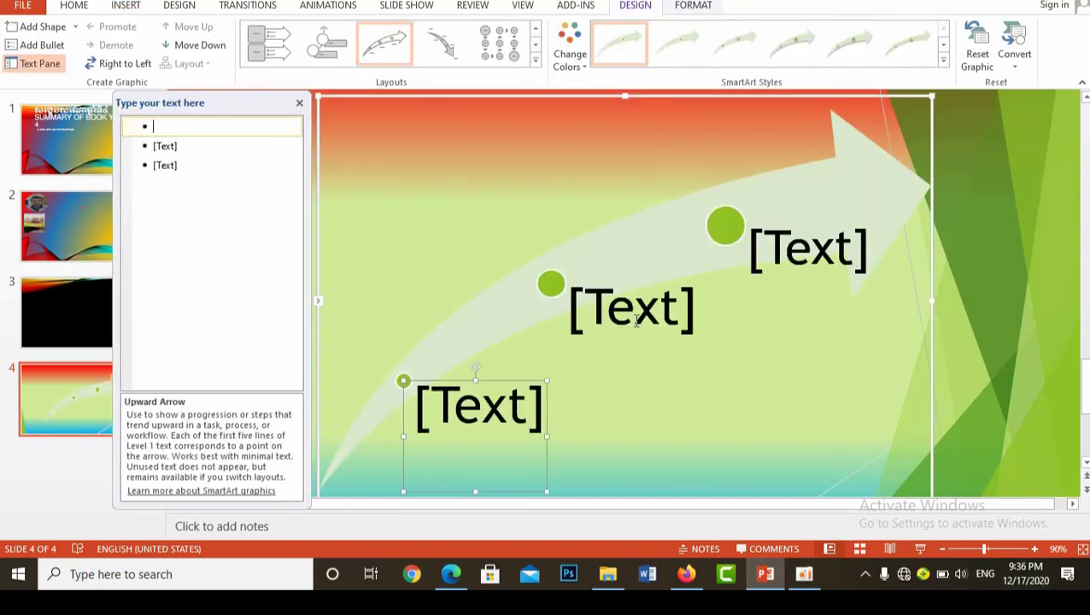
Step: Close the SmartArt Text Pane and preview the Change Colors schemes without applying any
click(300, 103)
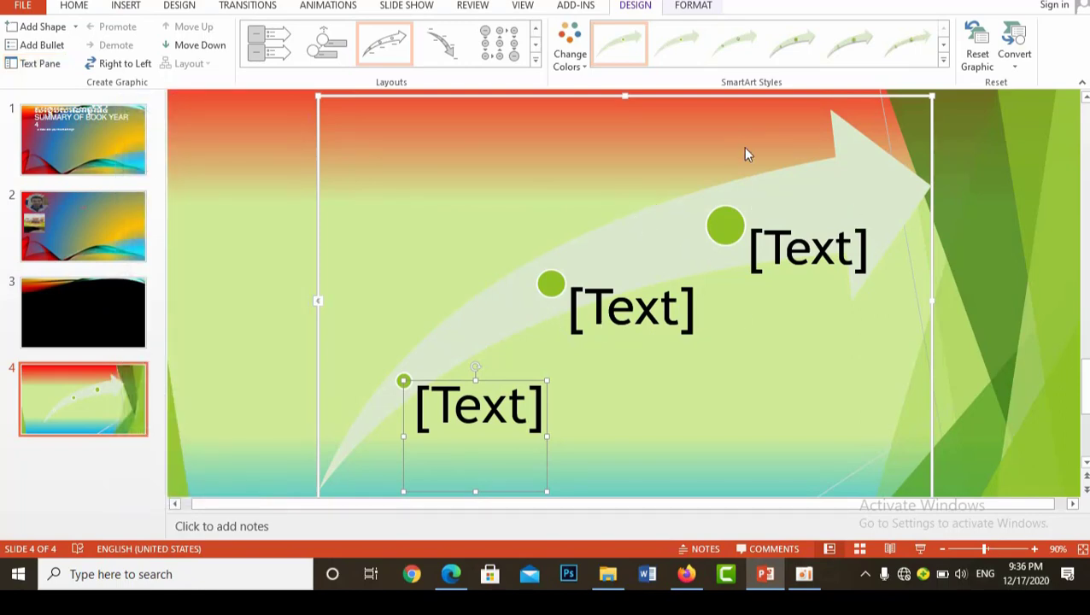
click(577, 66)
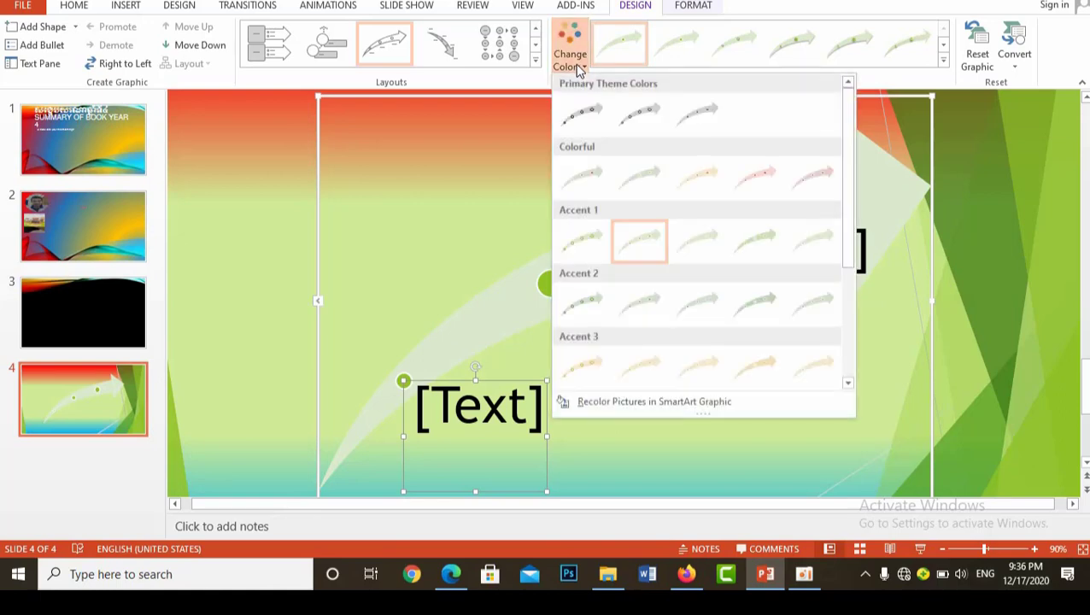
click(652, 408)
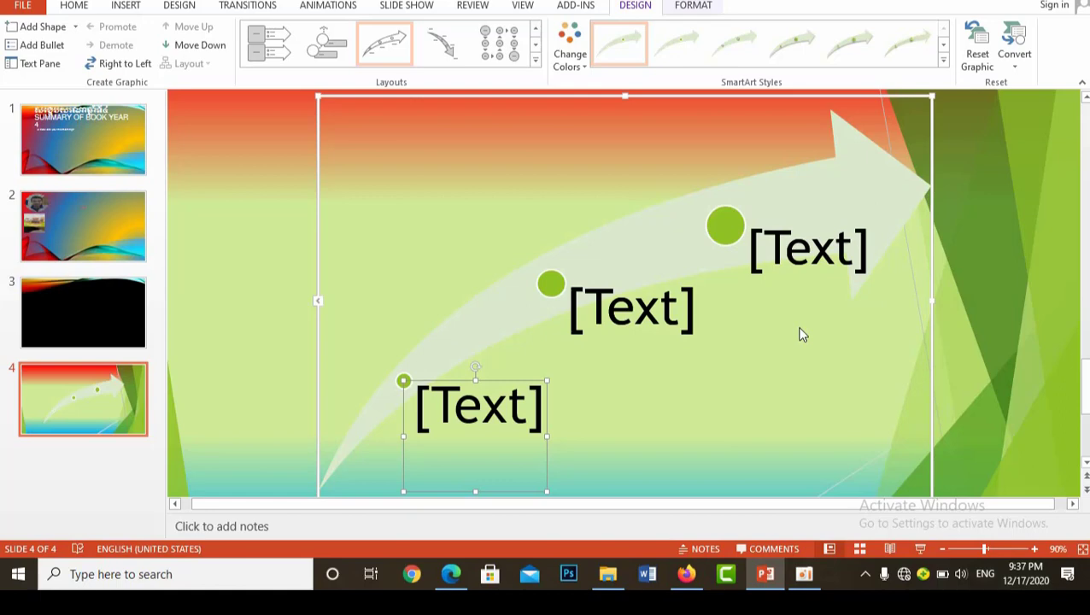
click(572, 52)
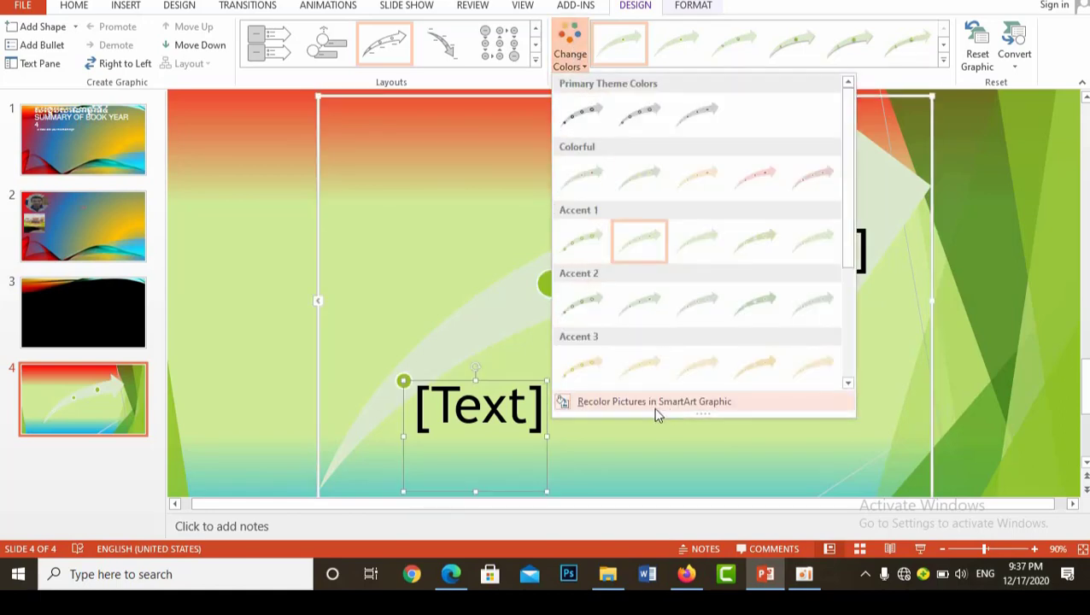
click(407, 202)
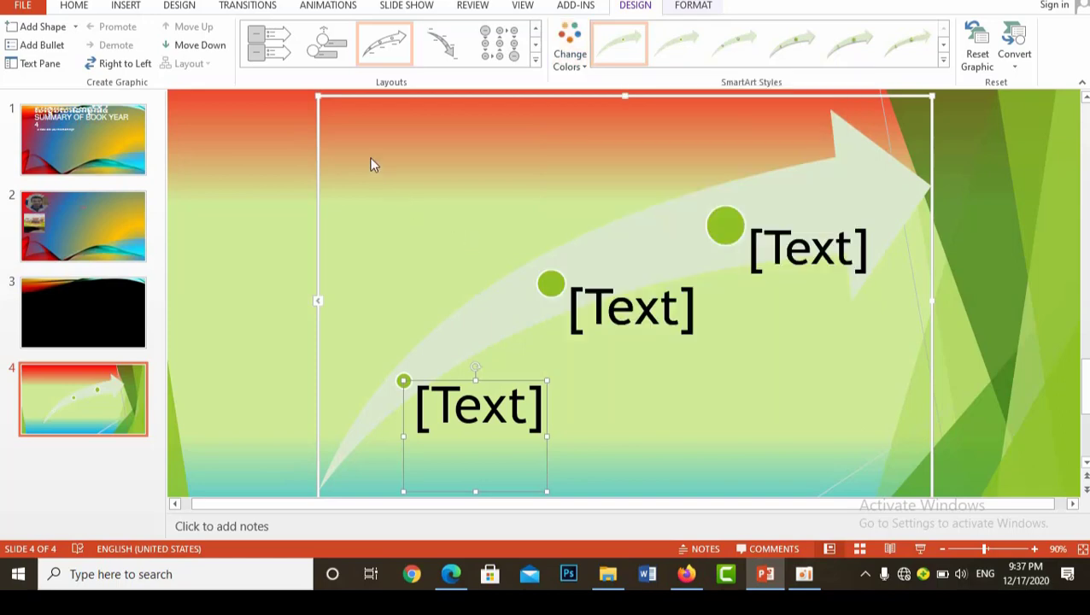
Step: Browse Shape Fill colours on the Format tab without applying one, then select the arrow shape
click(693, 7)
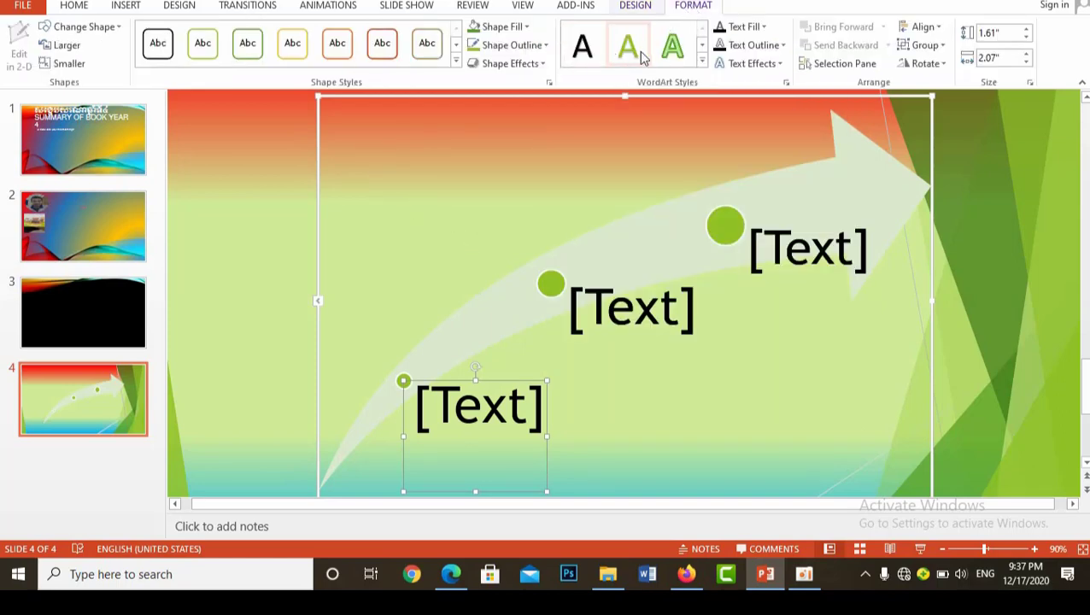
click(528, 28)
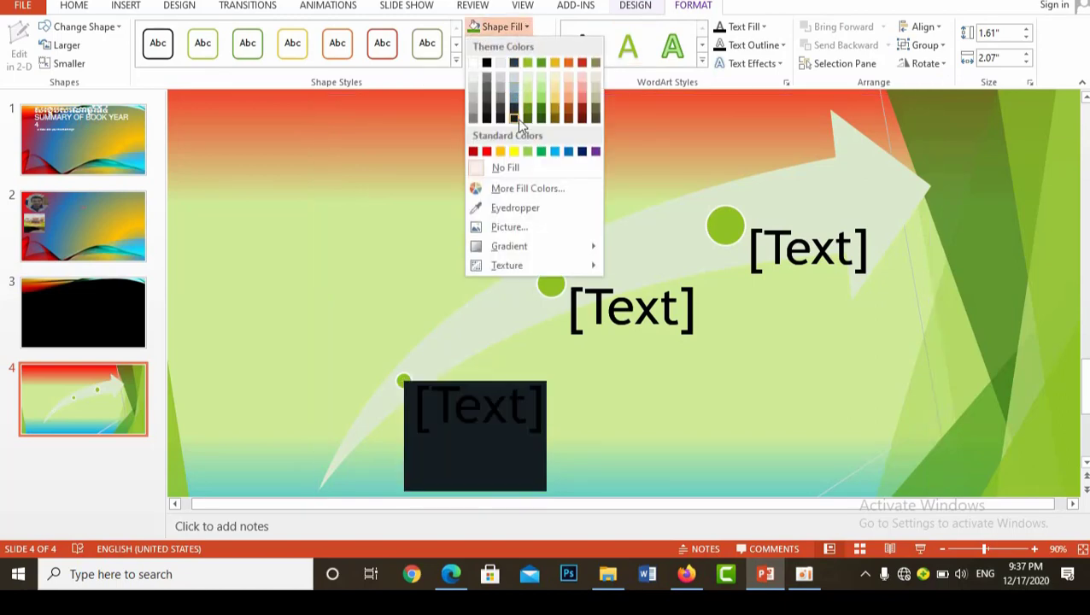
click(647, 227)
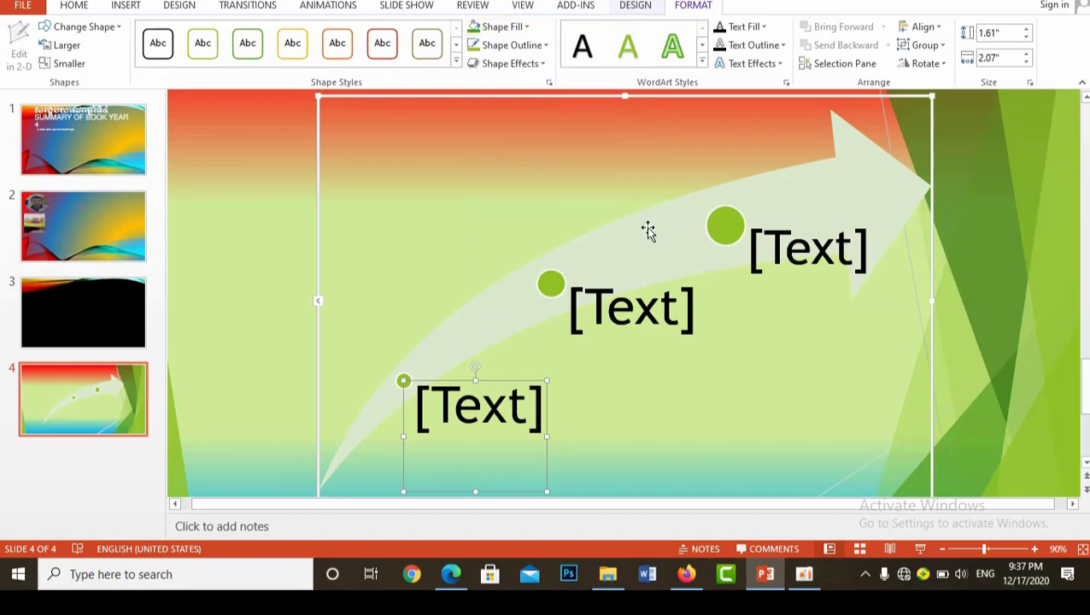
click(648, 231)
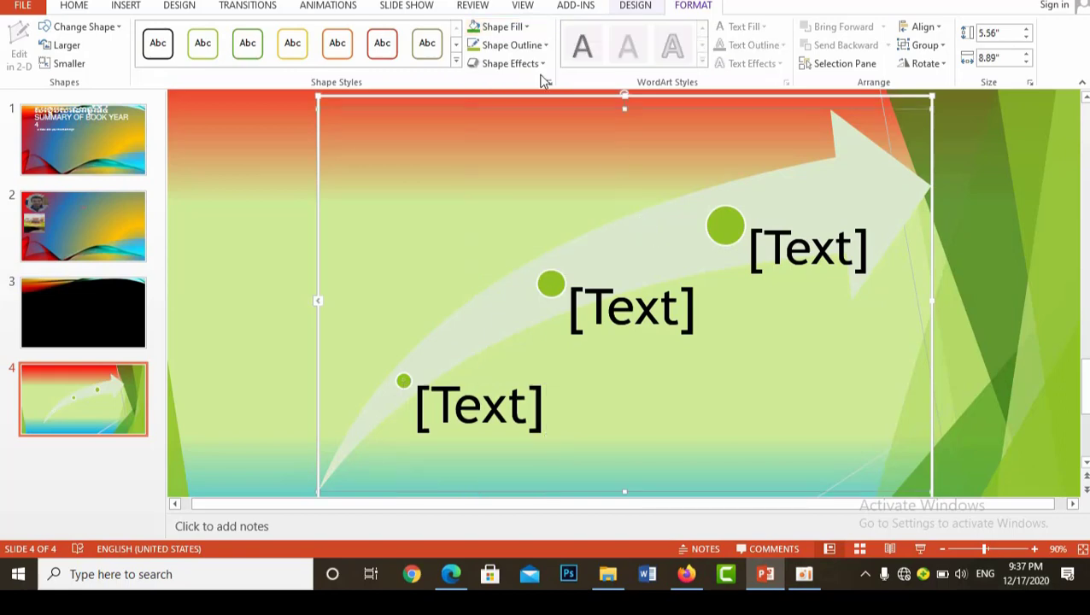
Step: Give the arrow a green marble texture fill and place the cursor in the lowest placeholder
click(501, 28)
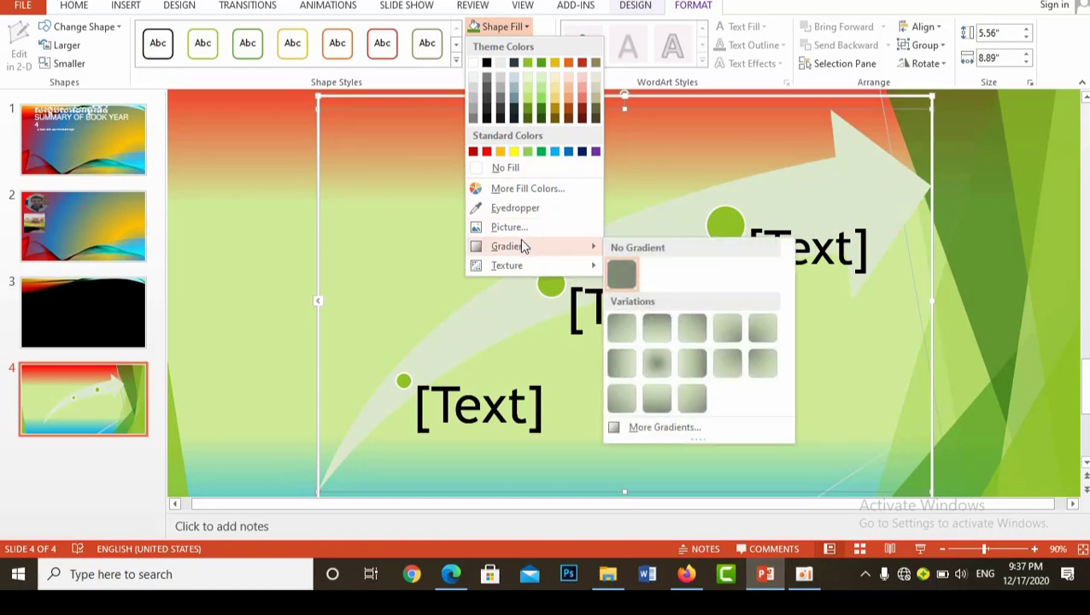
mouse_move(508, 266)
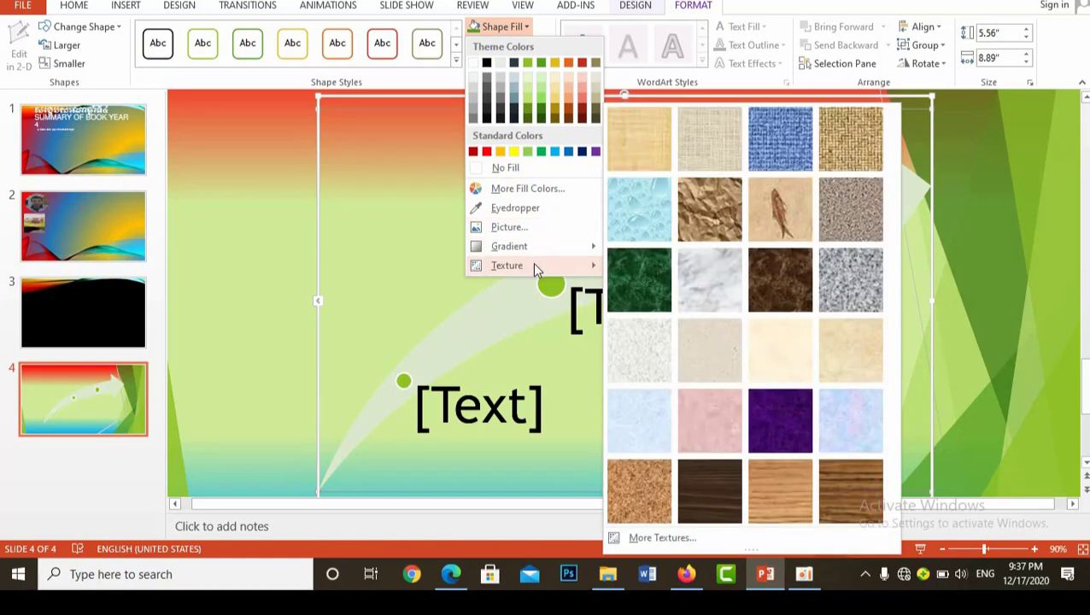
click(628, 270)
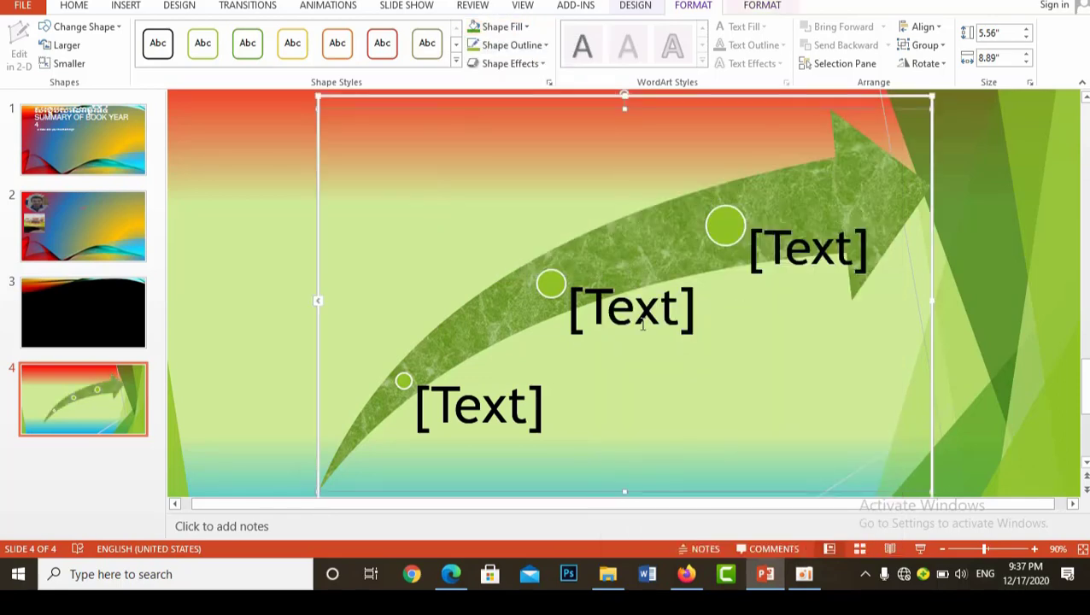
click(535, 404)
Step: Switch to Khmer input and label the first point កើត and the middle point ជំទង
key(alt+shift)
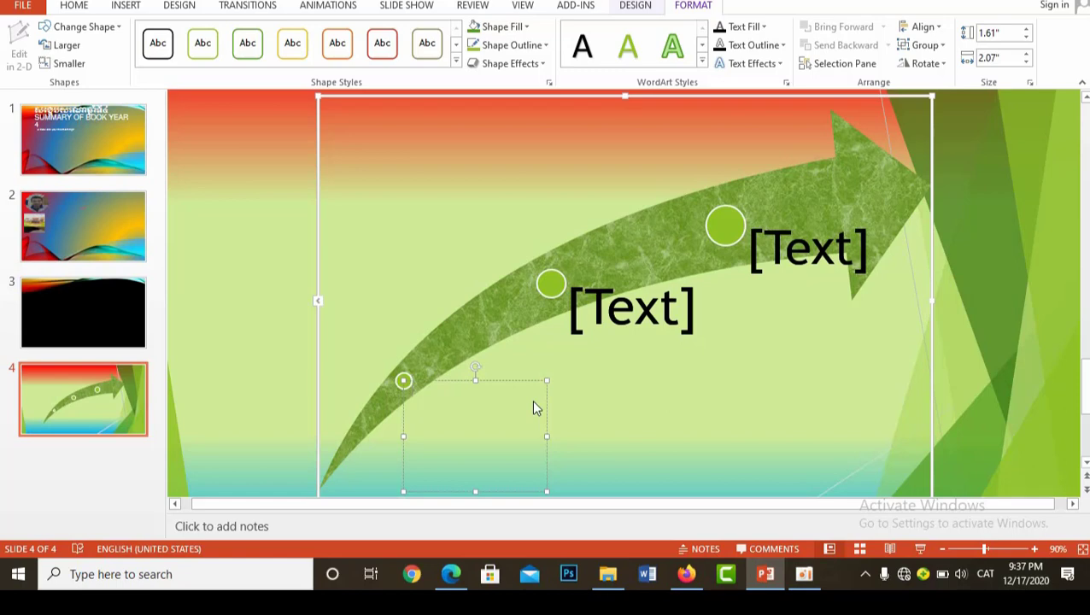
text(កើ)
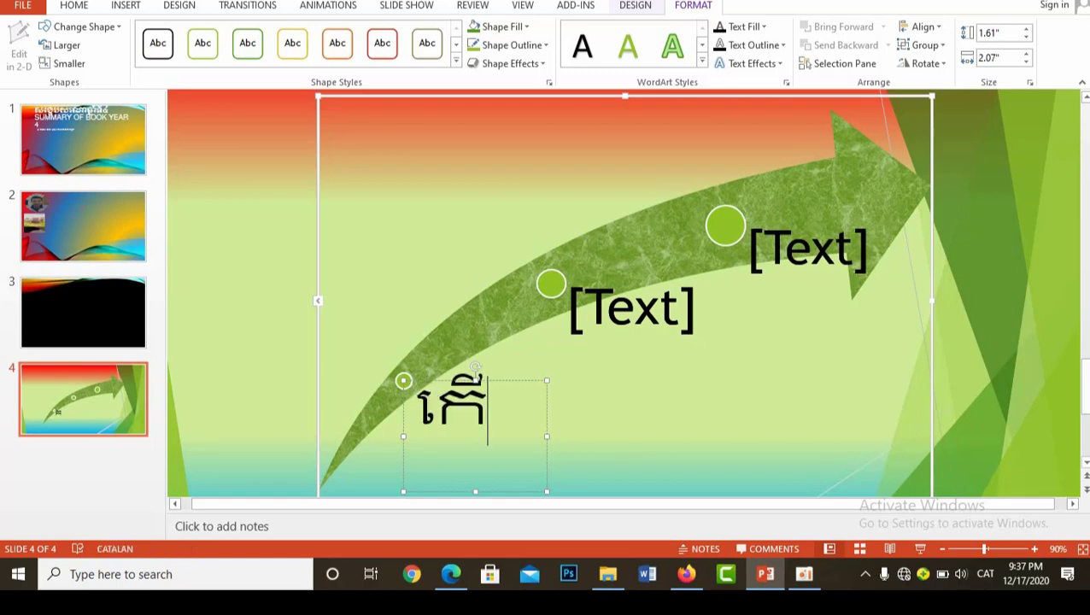
text(ត)
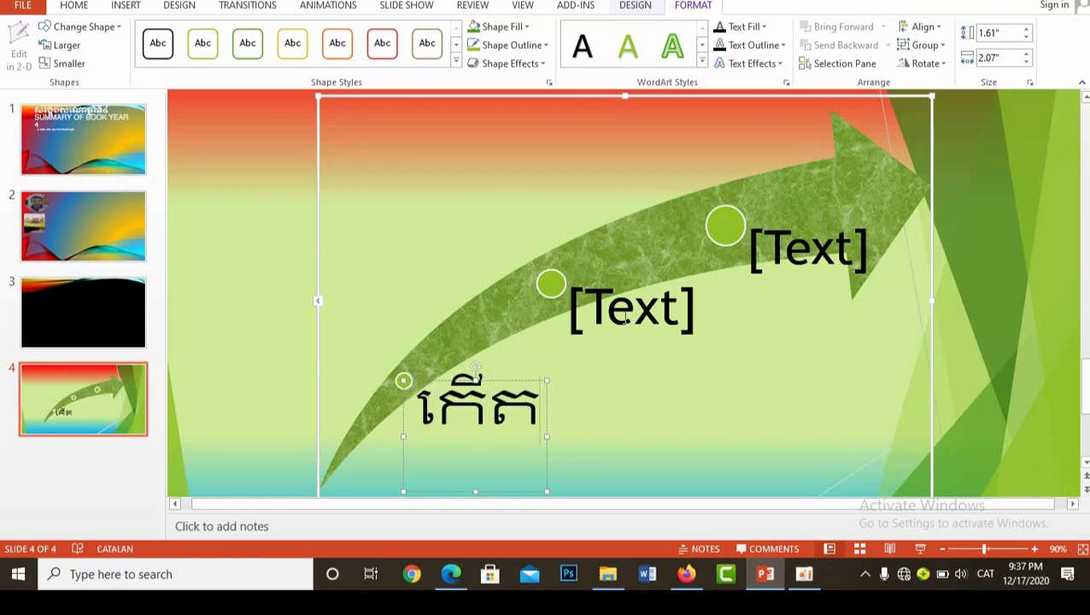
click(622, 316)
text(ច)
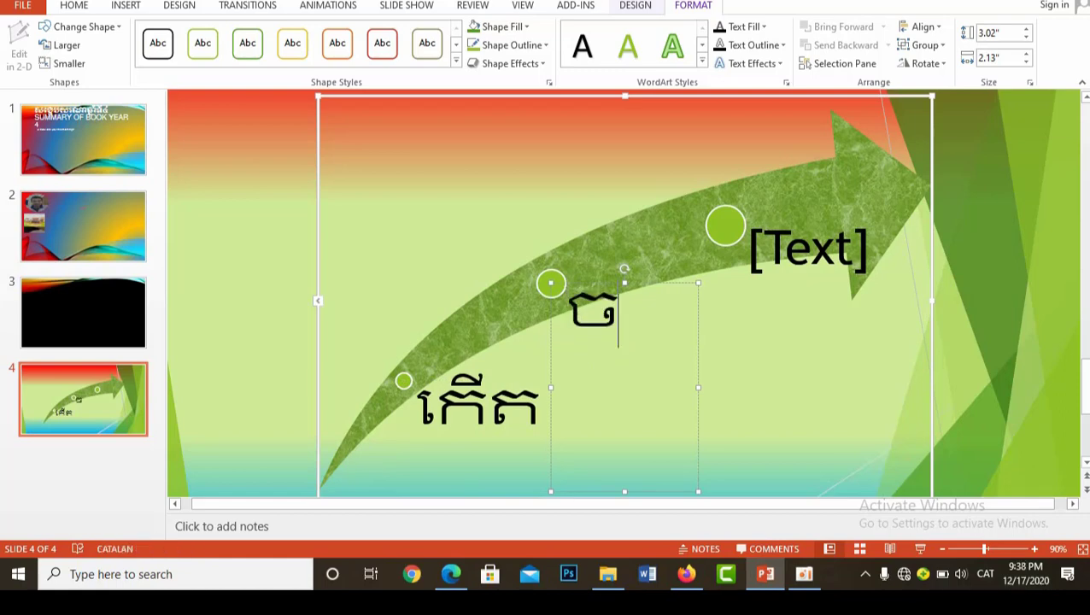
key(BackSpace)
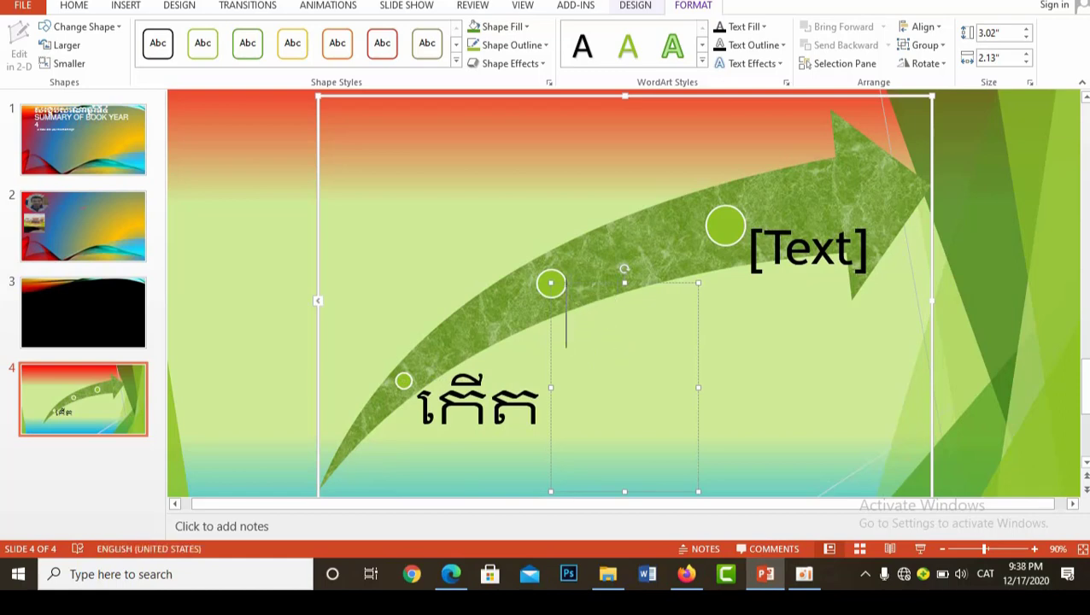
text(ច)
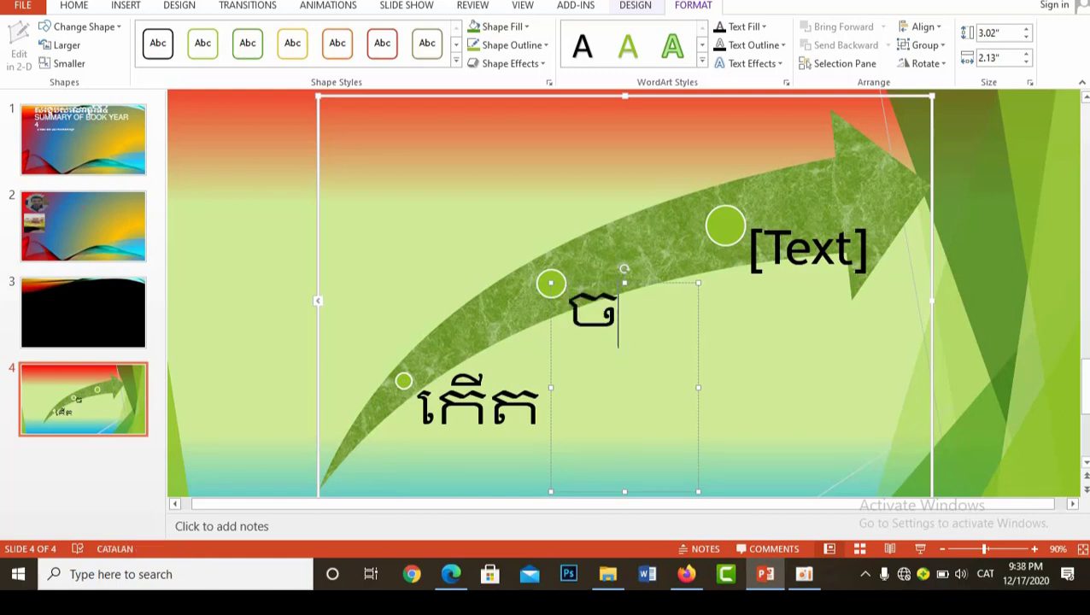
key(BackSpace)
text(ព)
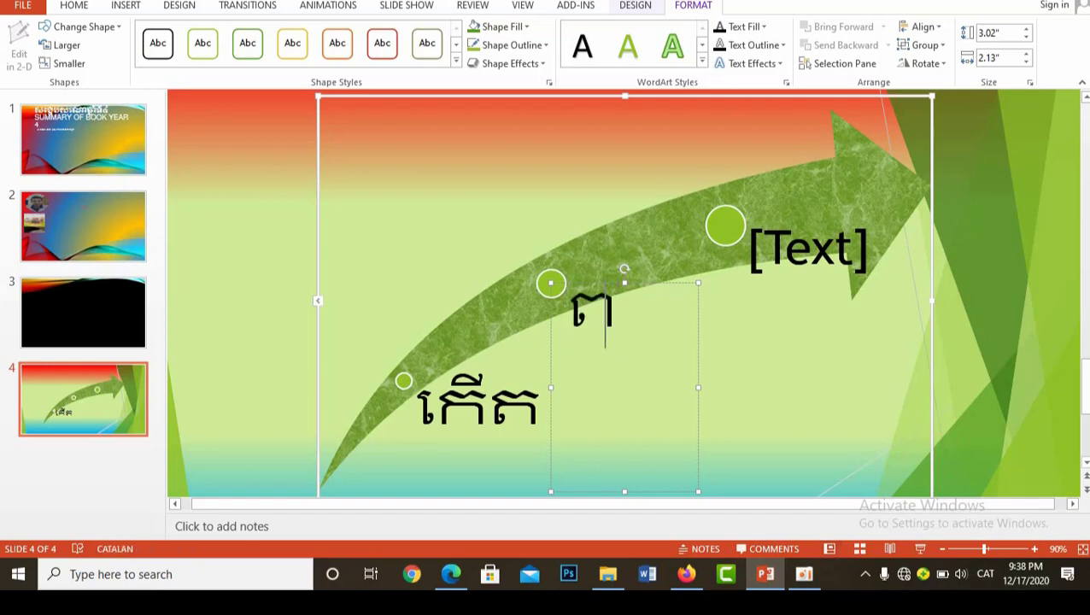
text(េា)
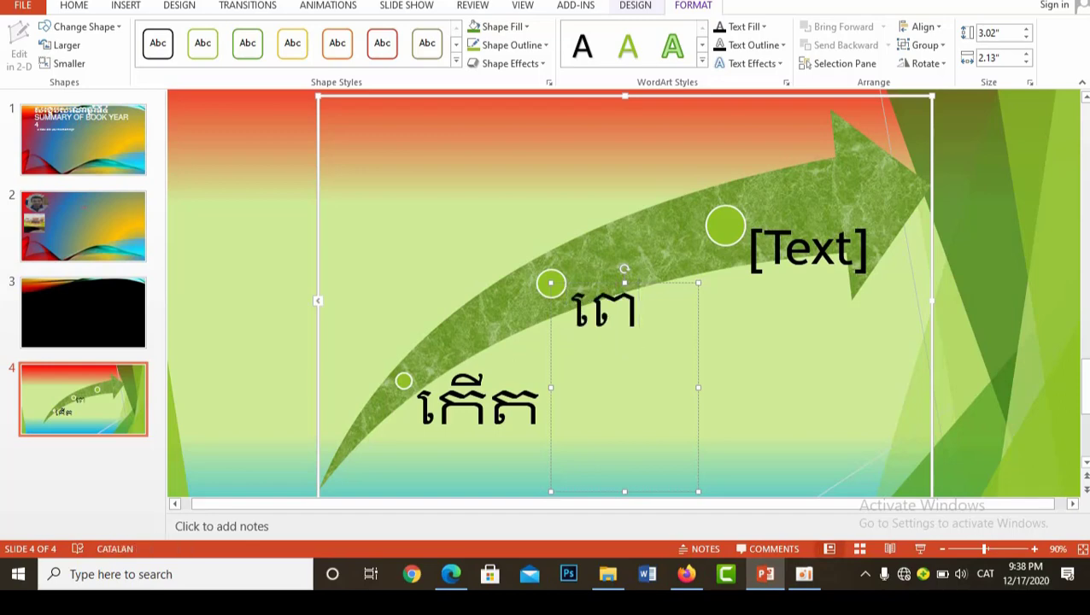
key(BackSpace)
key(BackSpace)
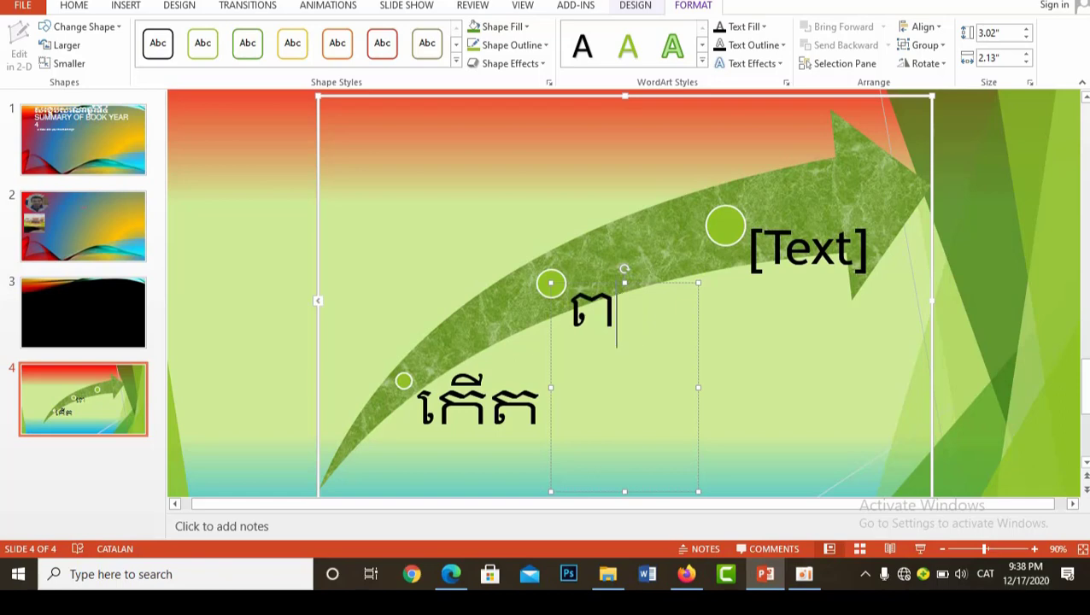
key(BackSpace)
text(ជ)
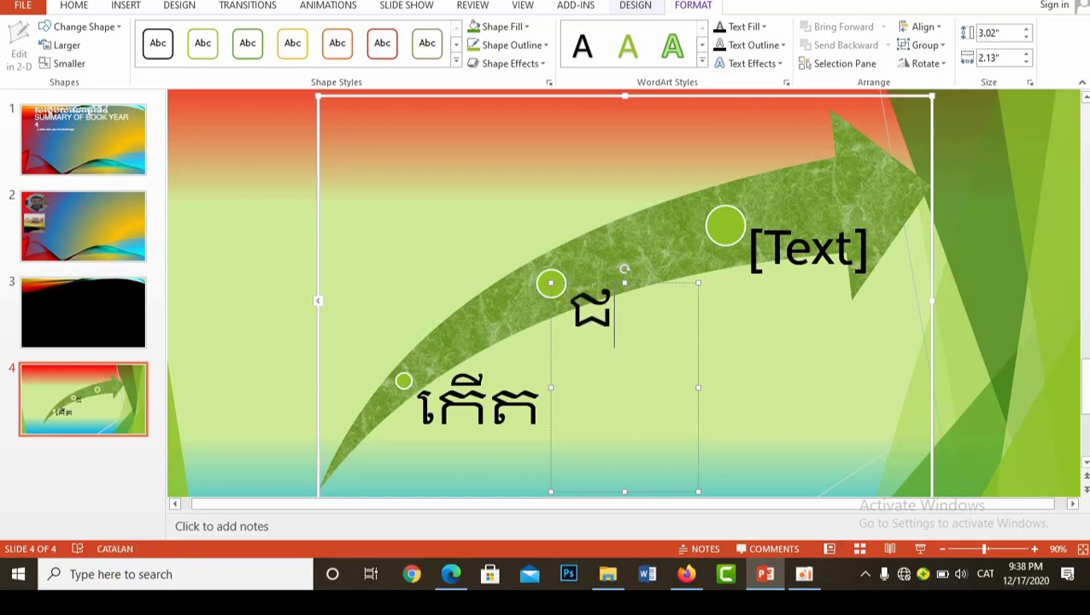
text(ំ)
text(ទង)
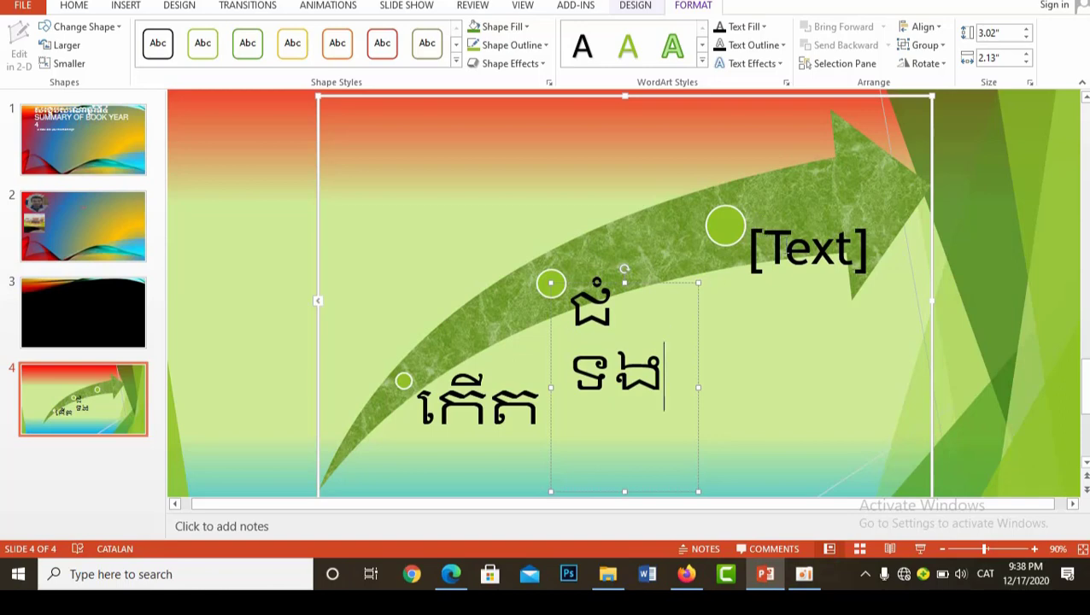
Step: Label the upper-right point ពេញ on the first line and វ័យ on the second
click(785, 253)
text(ពេ)
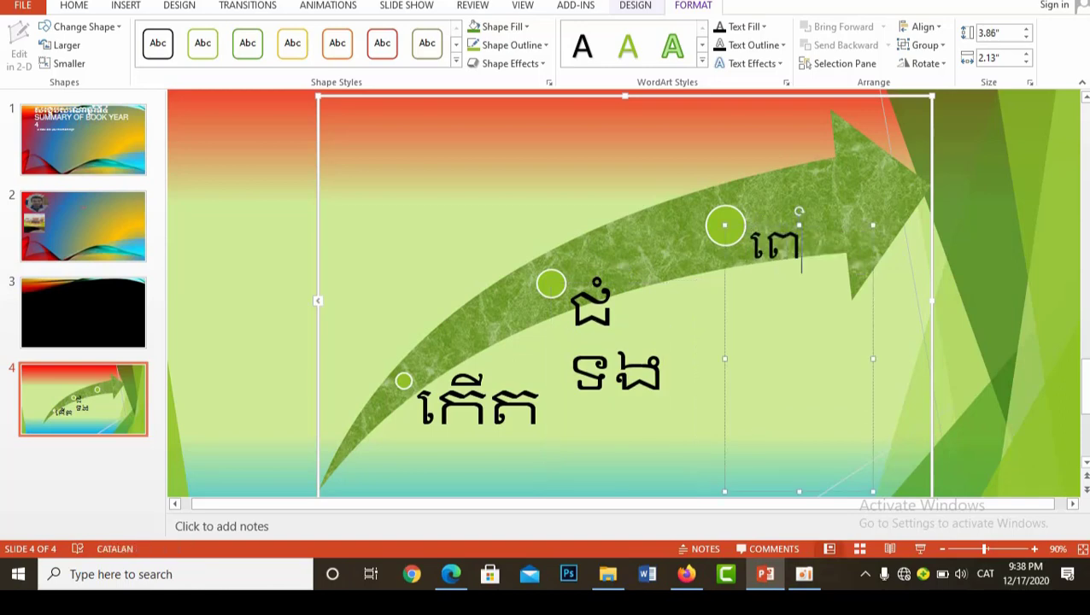
text(ញ)
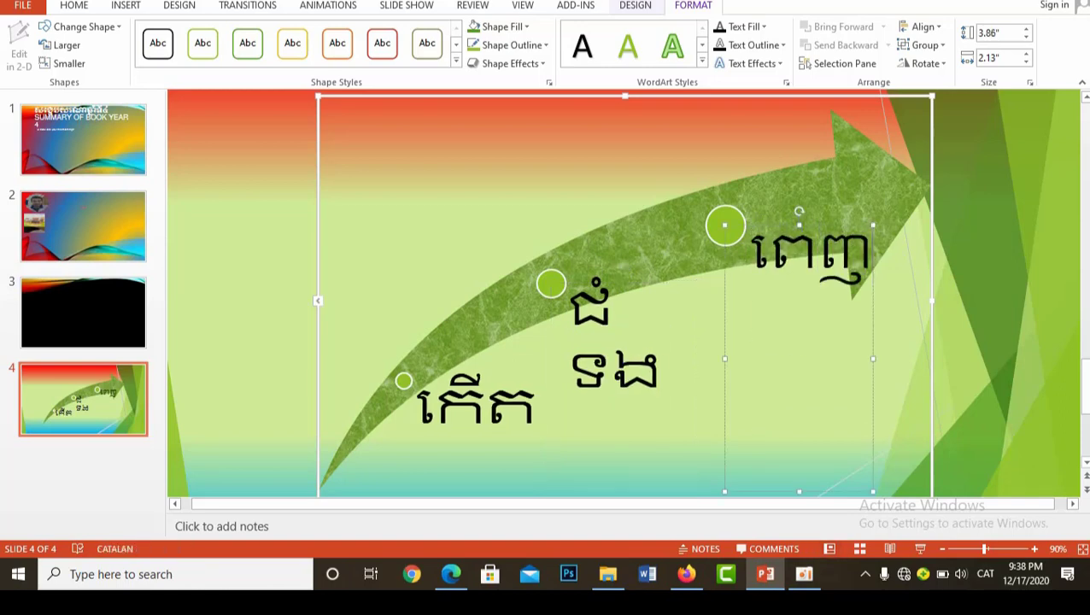
key(Return)
text(វ័យ)
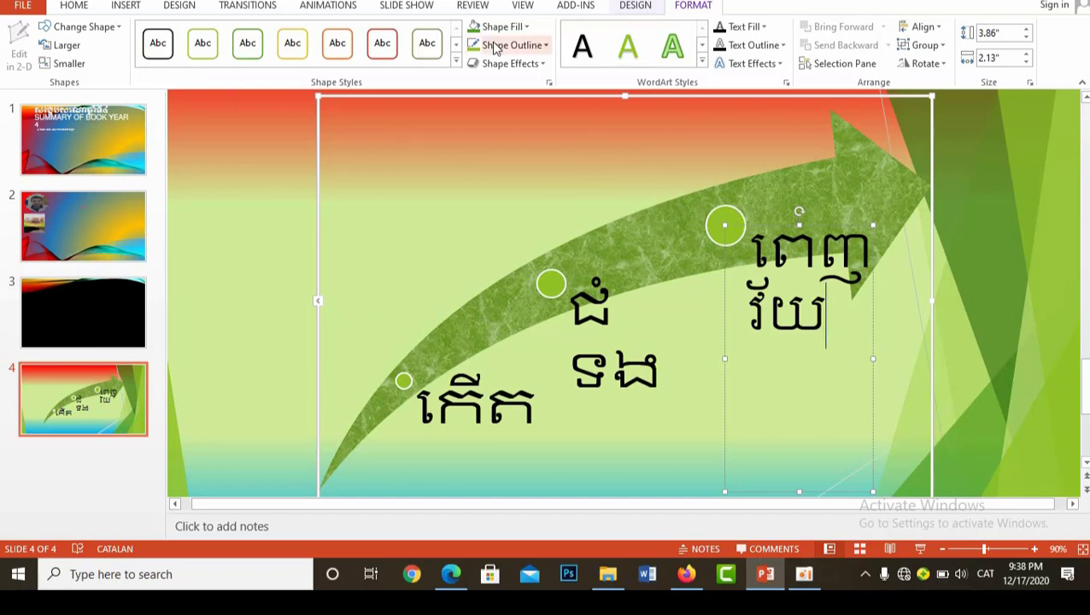
click(636, 6)
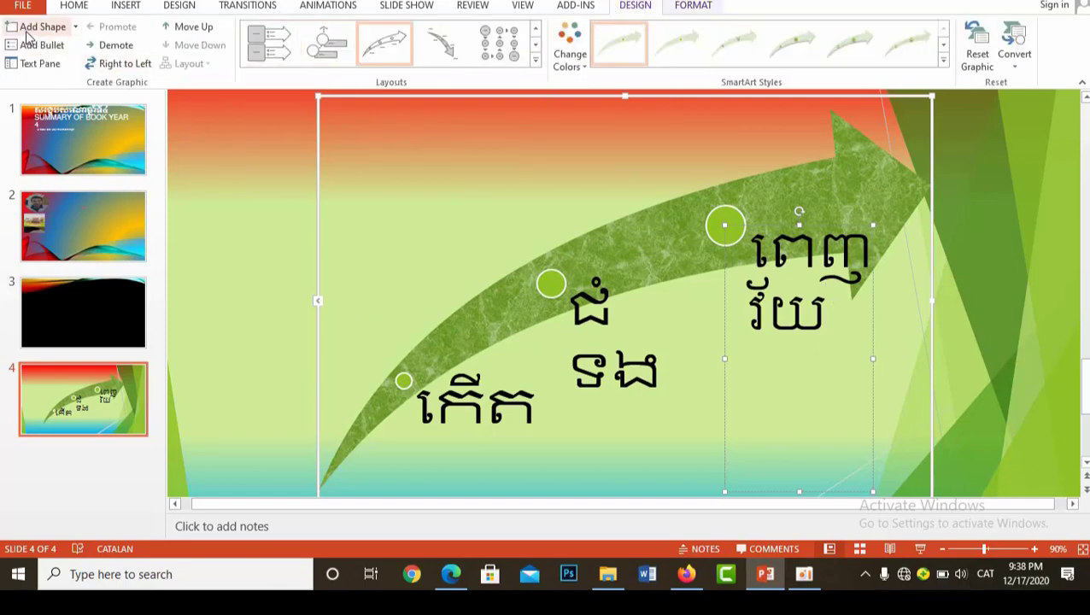
Step: Add a new empty shape before the ពេញ វ័យ point on the arrow
click(75, 31)
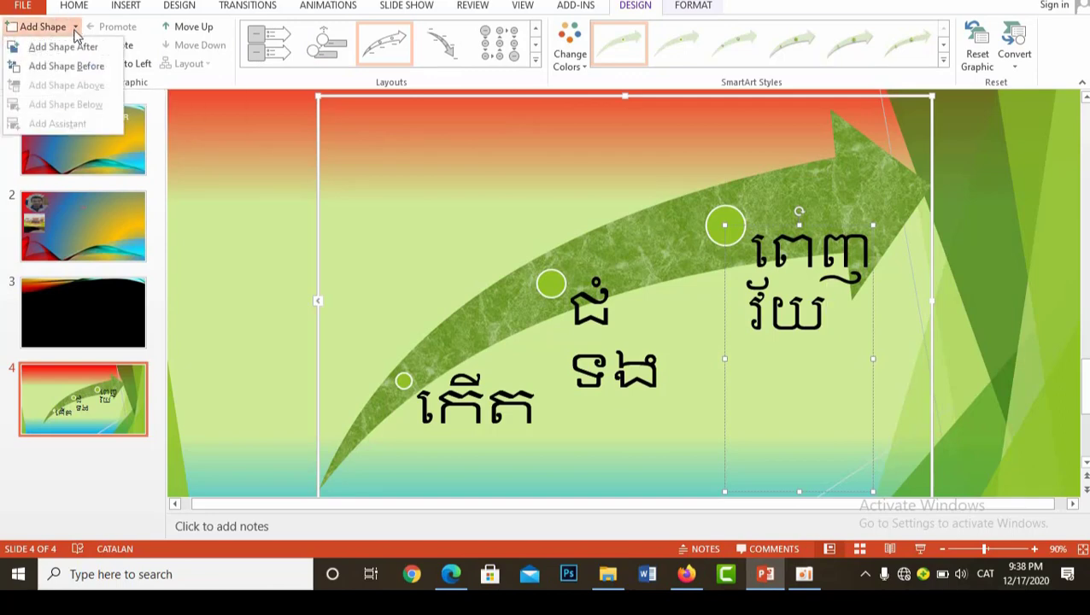
click(79, 67)
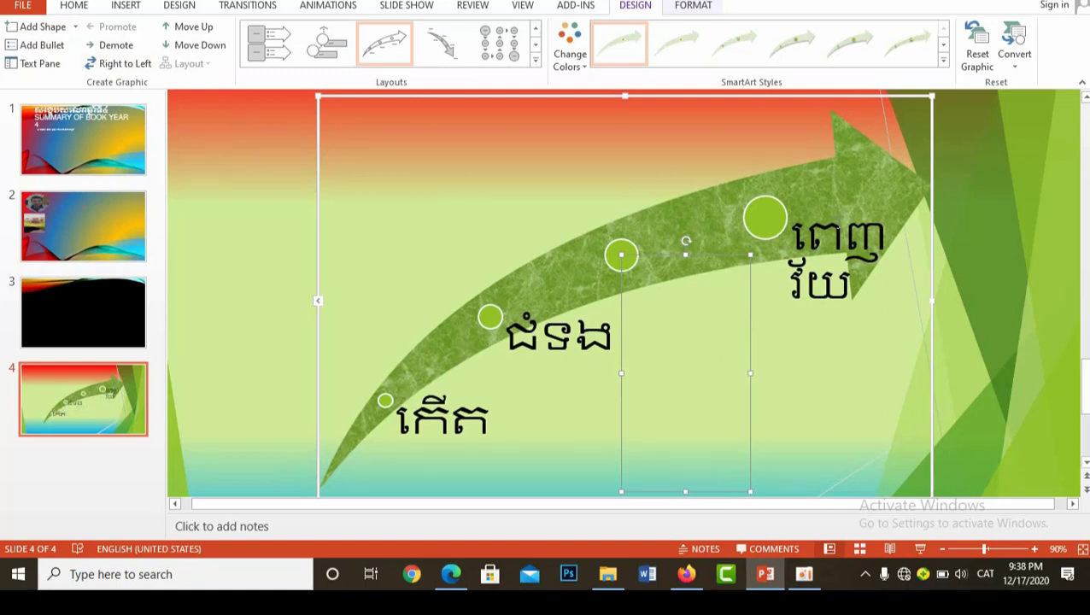
click(845, 220)
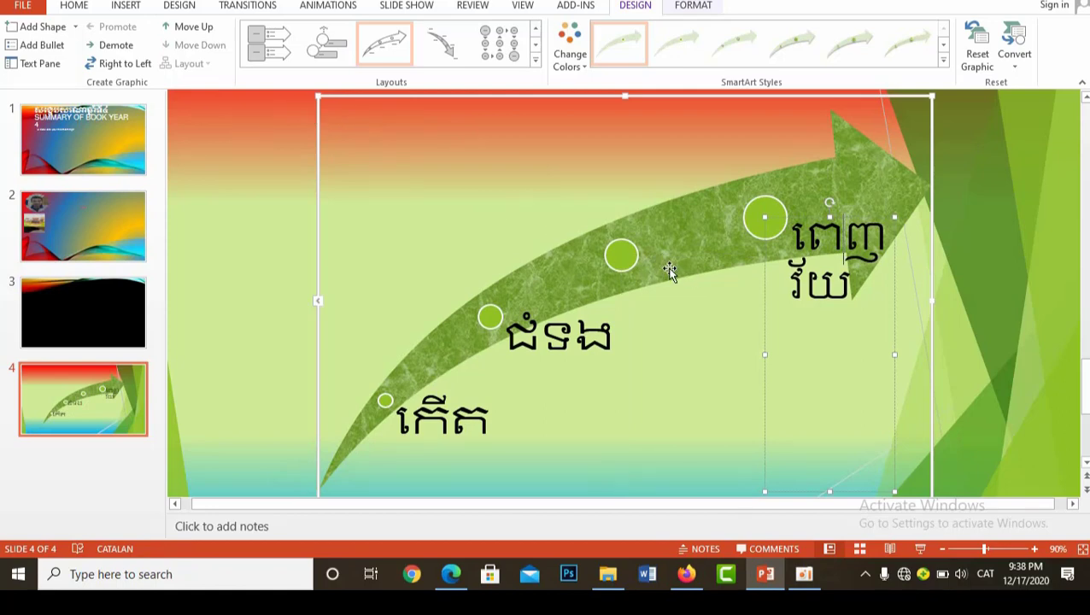
click(621, 254)
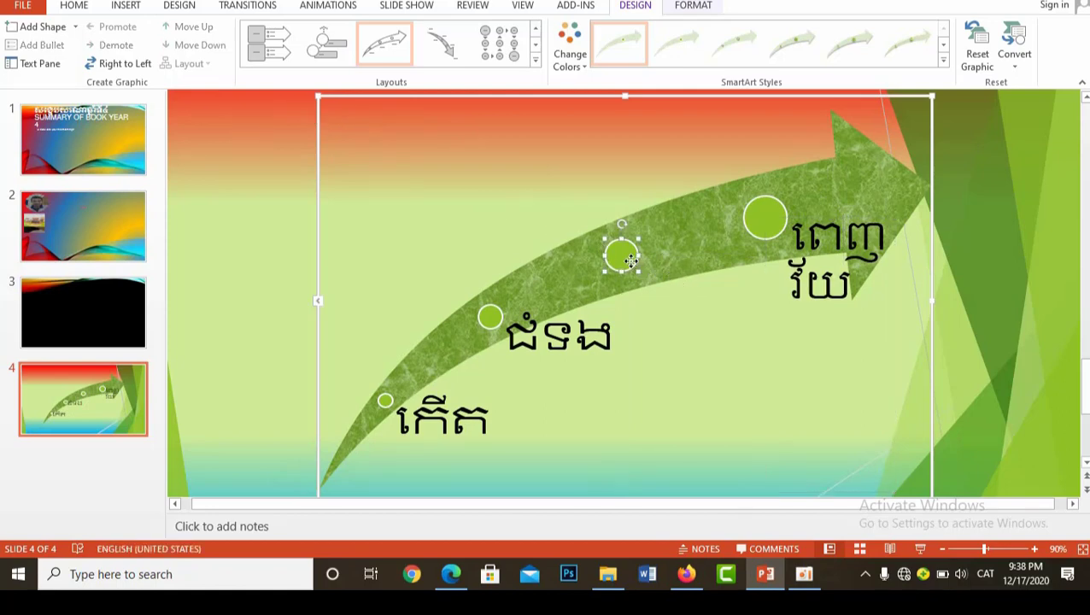
click(819, 269)
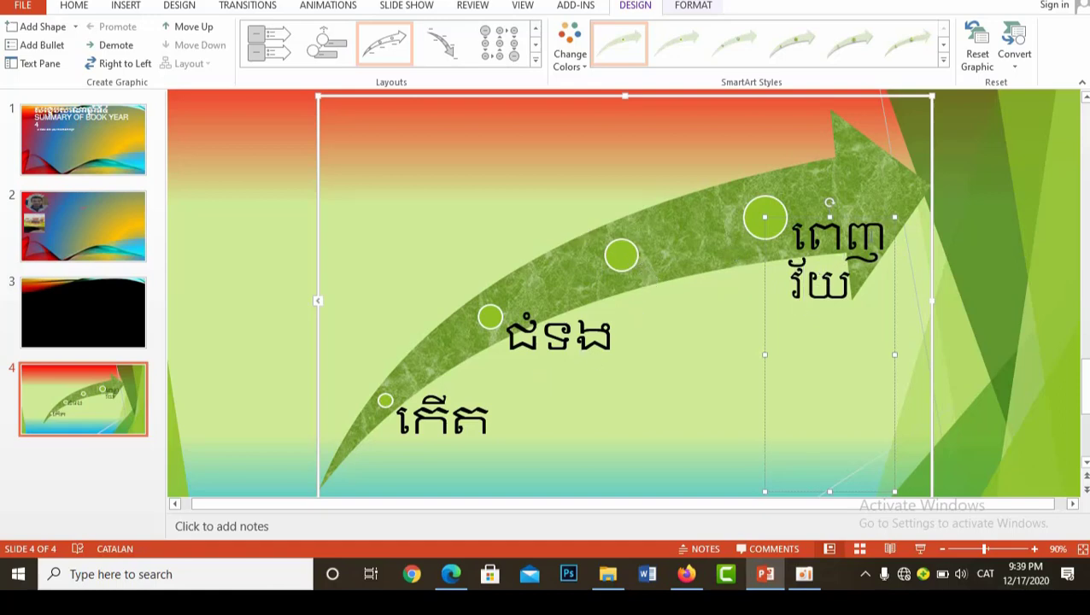
click(684, 297)
Step: Add another shape at the arrow's start, then delete that unwanted extra point
click(629, 261)
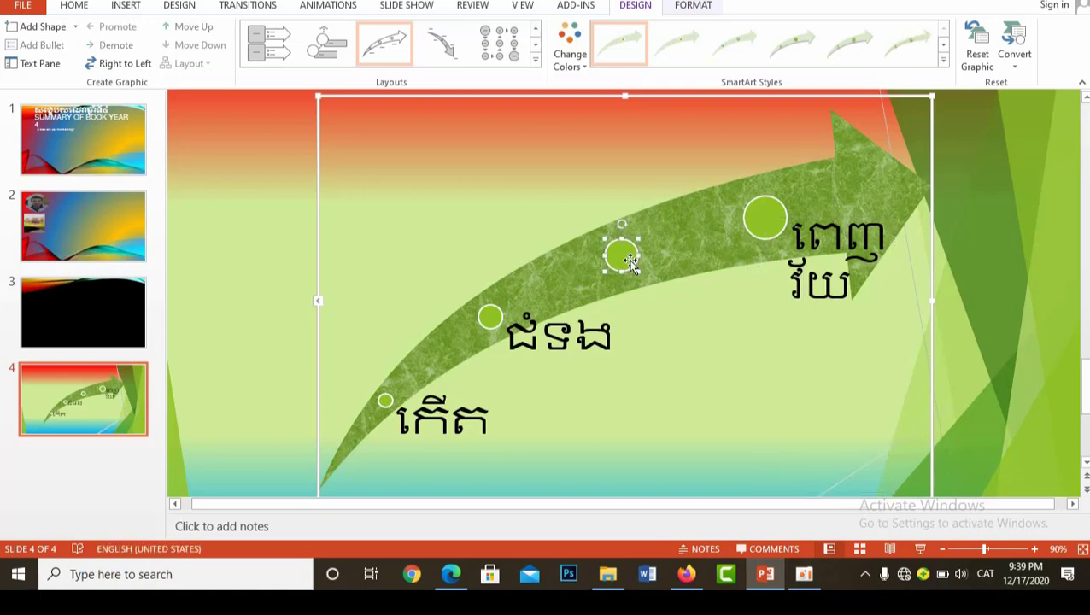
click(665, 320)
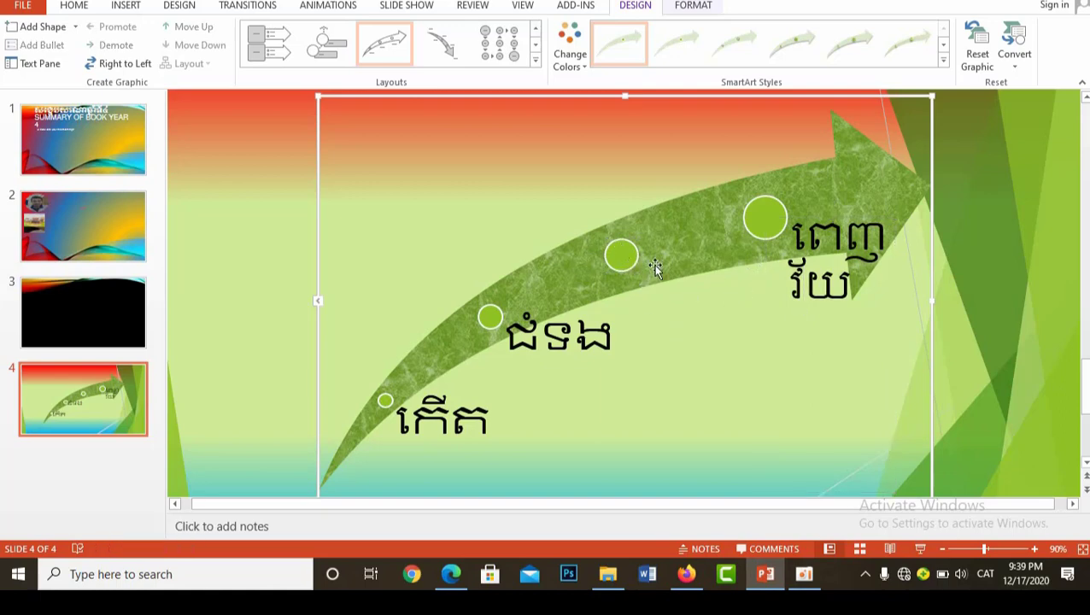
click(75, 27)
click(69, 66)
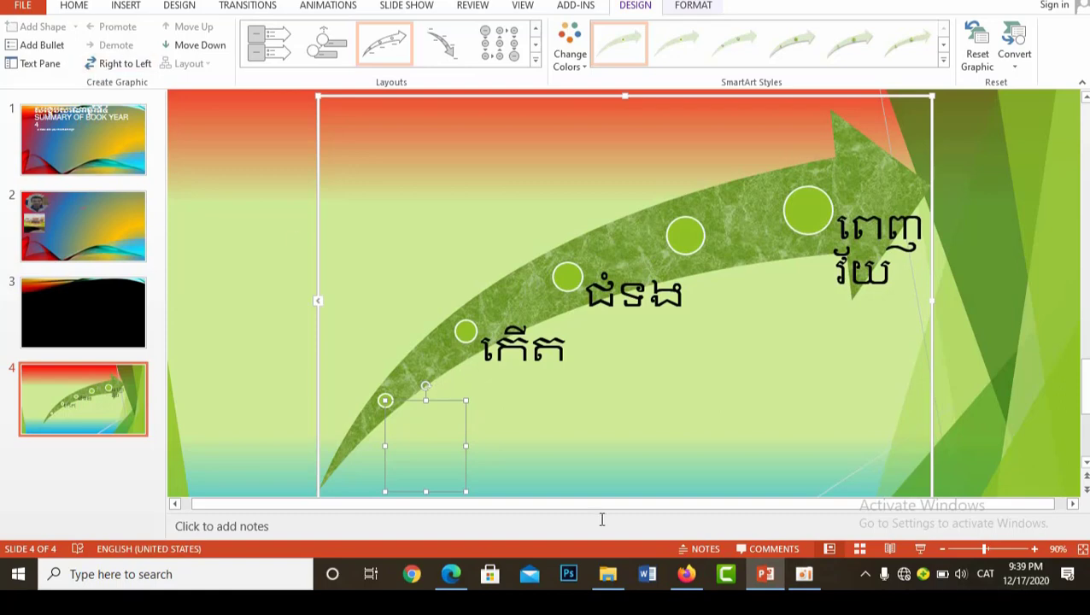
key(Delete)
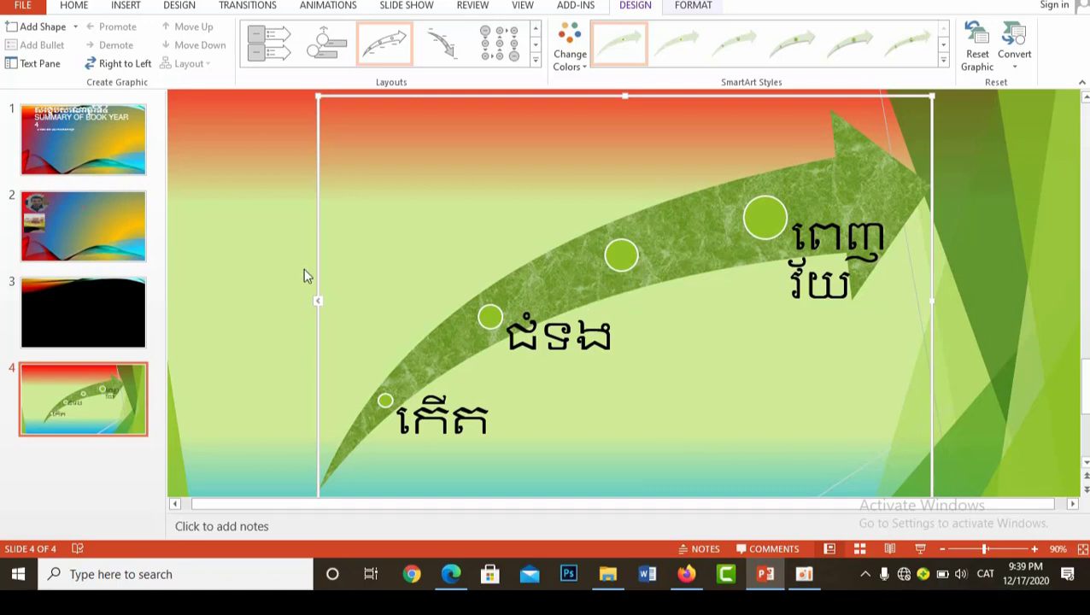
Step: In the Text Pane, label the empty point ក្មេង and add an empty fifth point
click(319, 306)
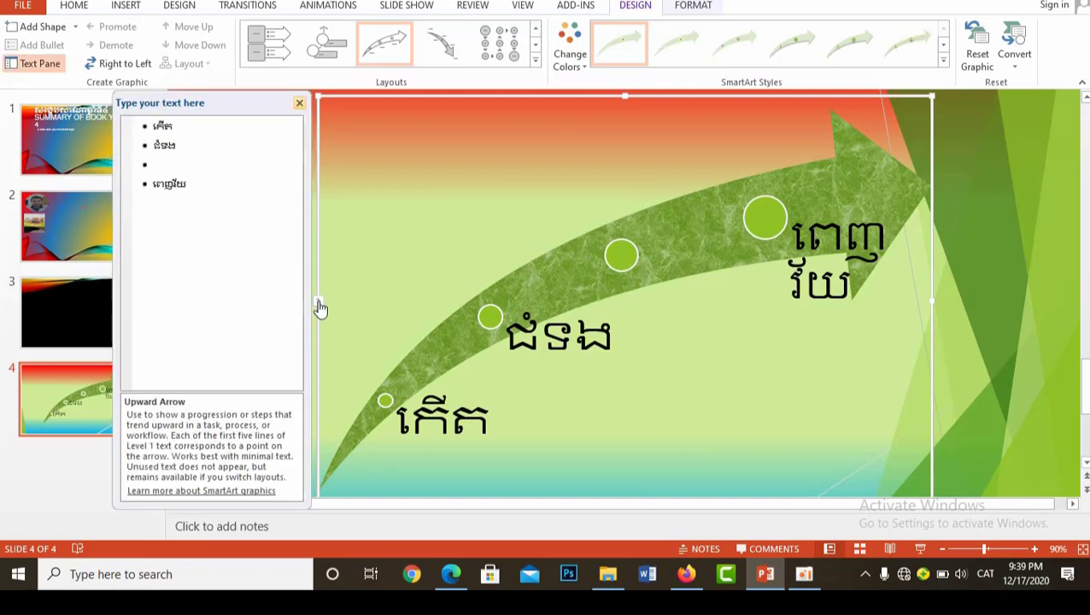
click(170, 164)
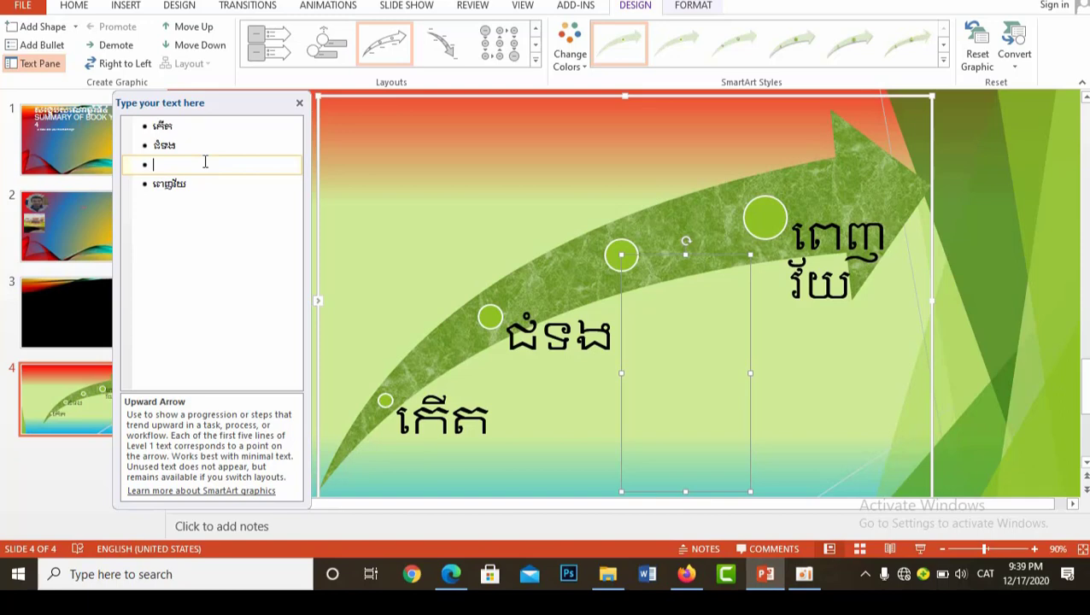
text(ក្)
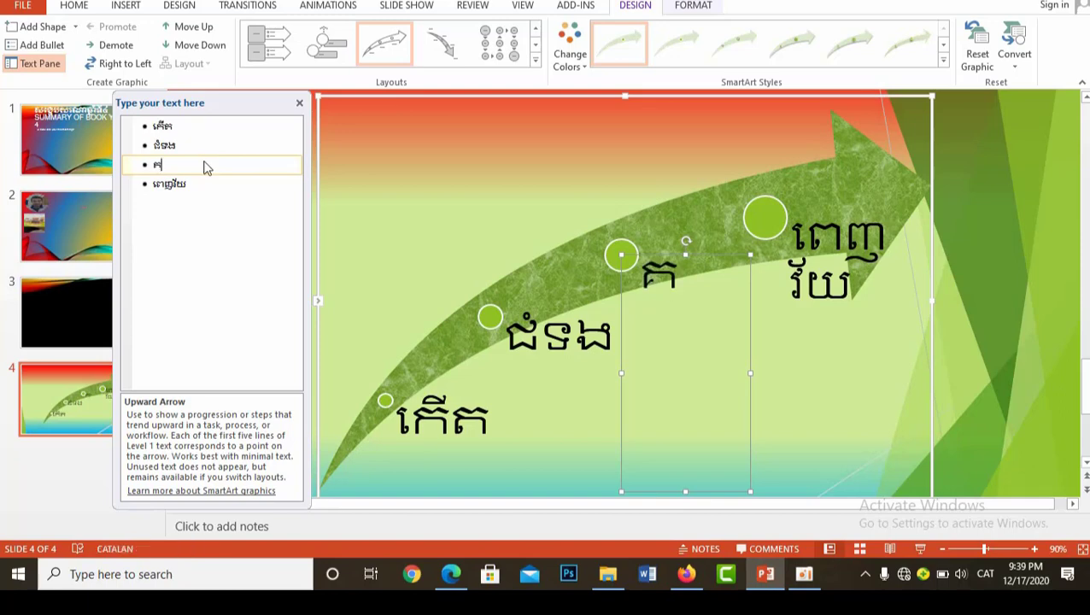
text(សេត)
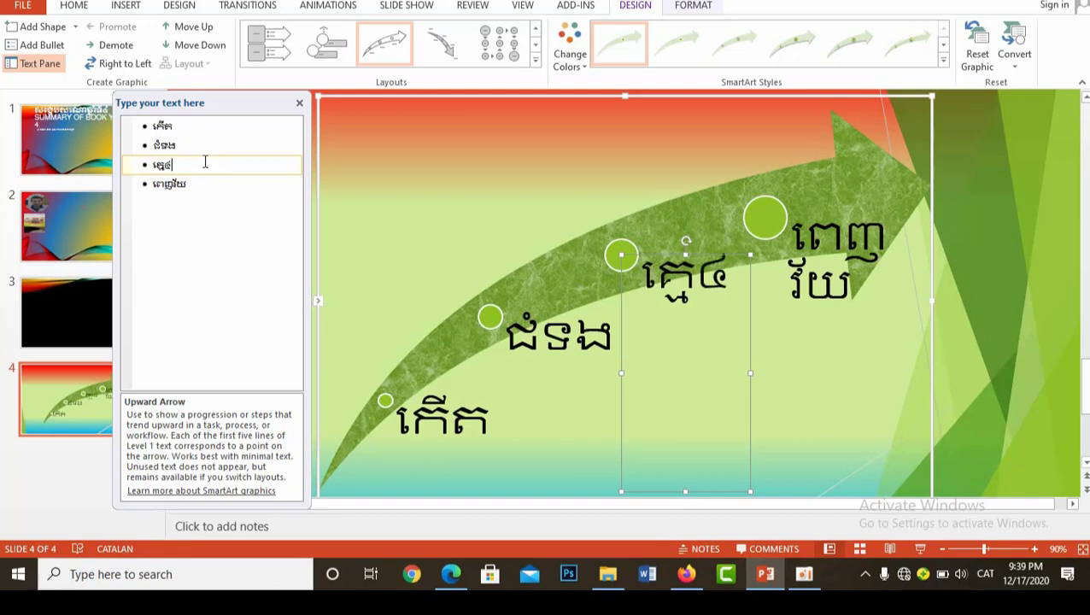
text(ង)
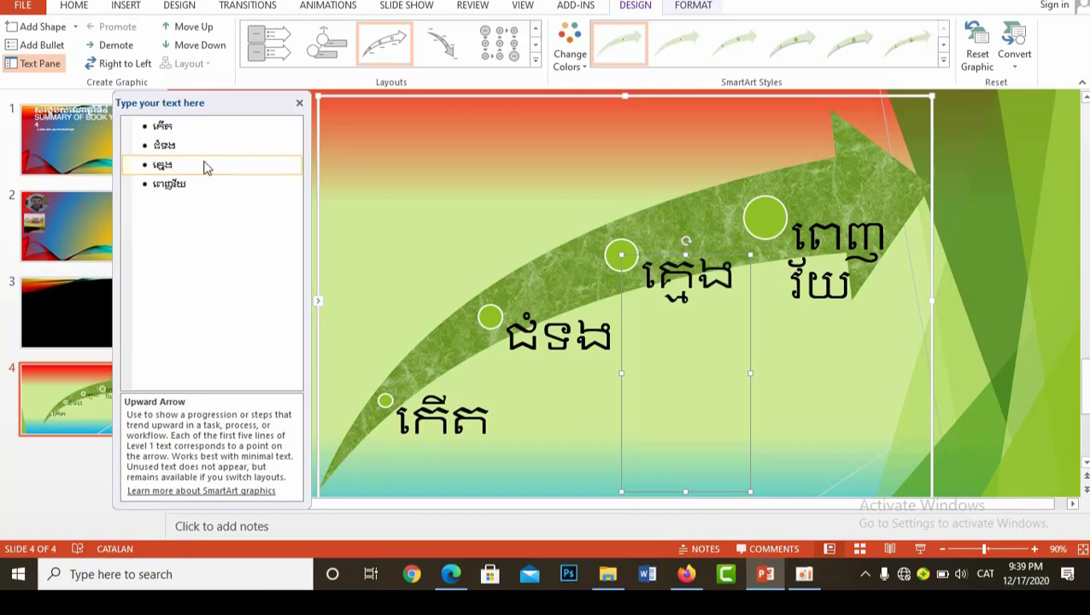
key(BackSpace)
key(BackSpace)
key(BackSpace)
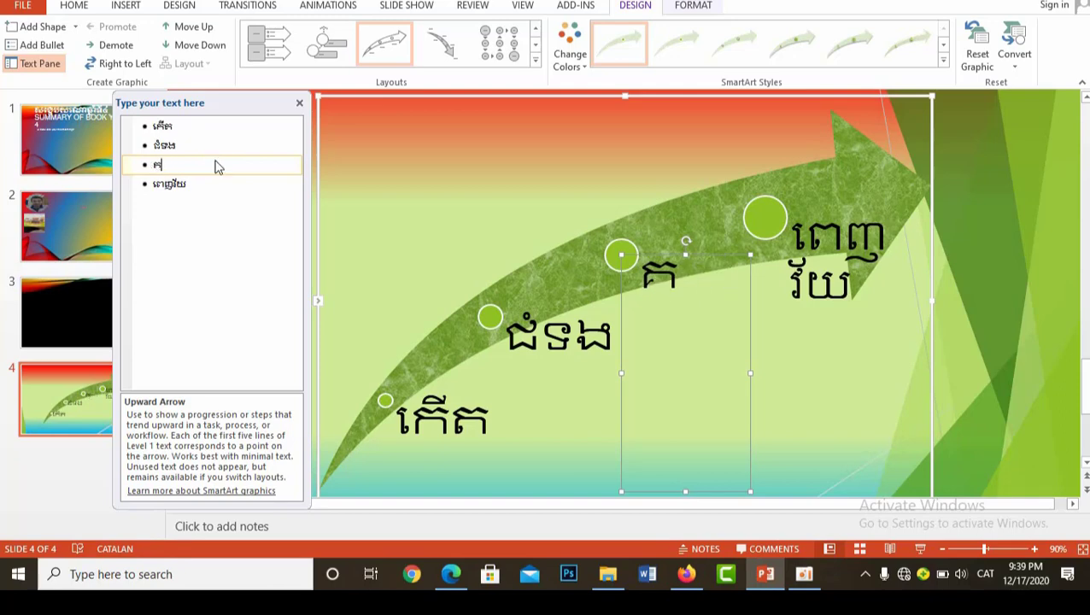
key(BackSpace)
text(ក្មេ)
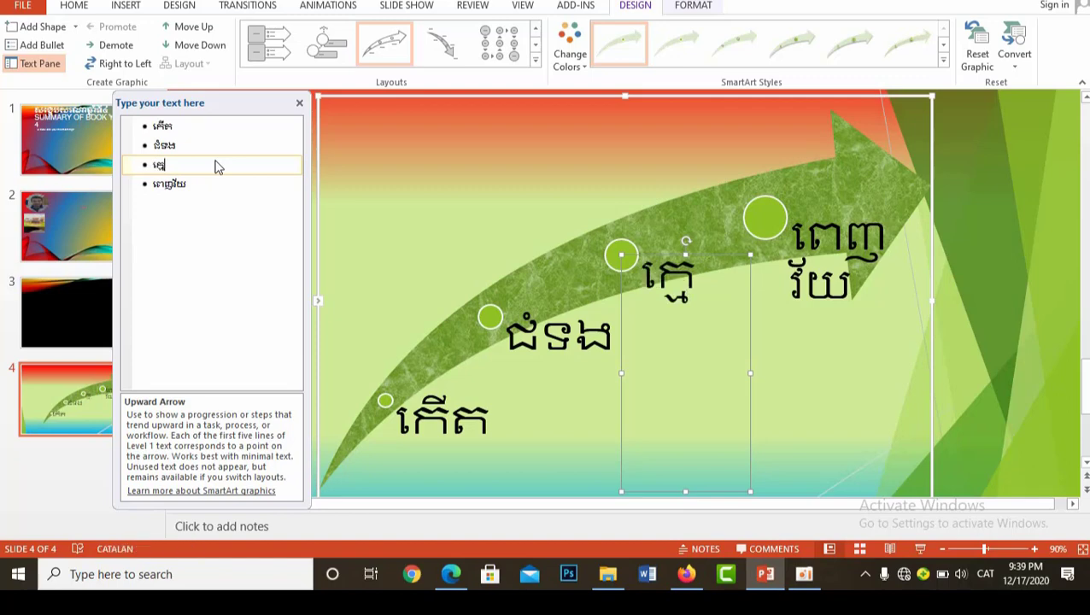
text(ហាង)
key(BackSpace)
key(BackSpace)
key(BackSpace)
text(ង)
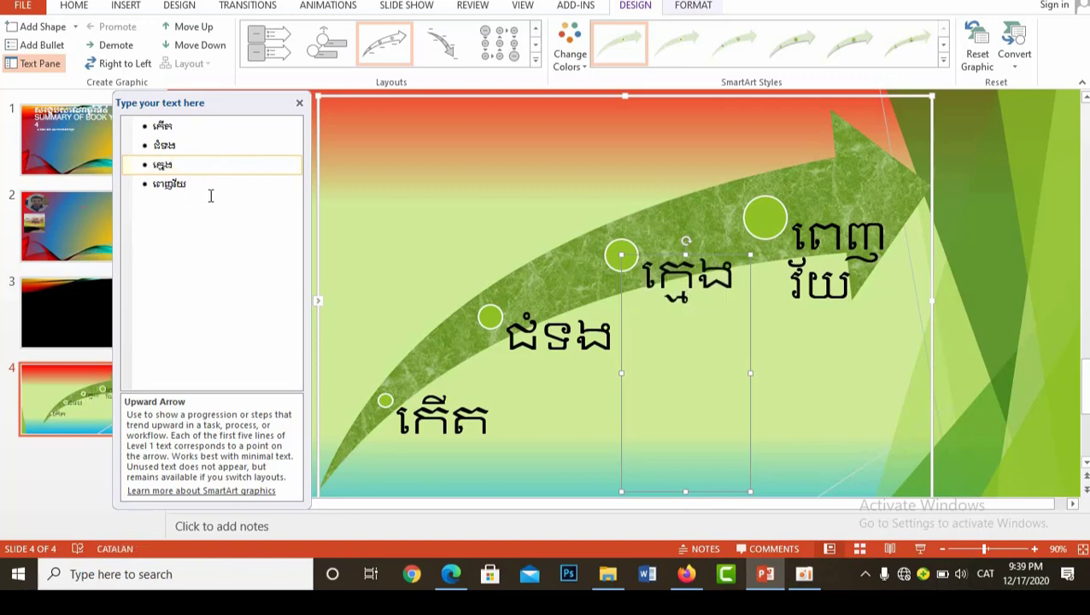
click(209, 192)
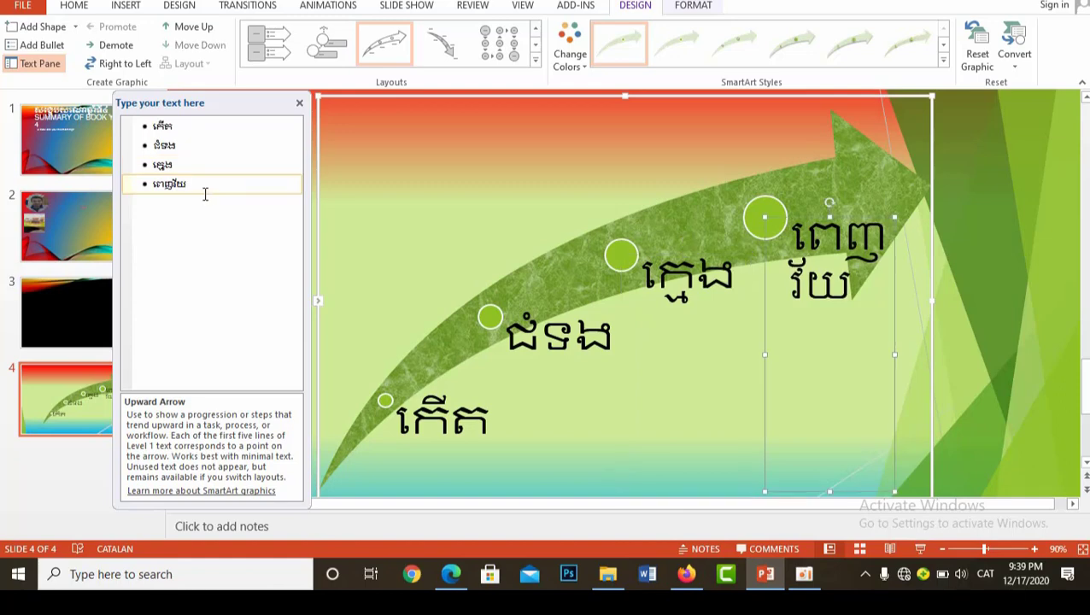
key(Return)
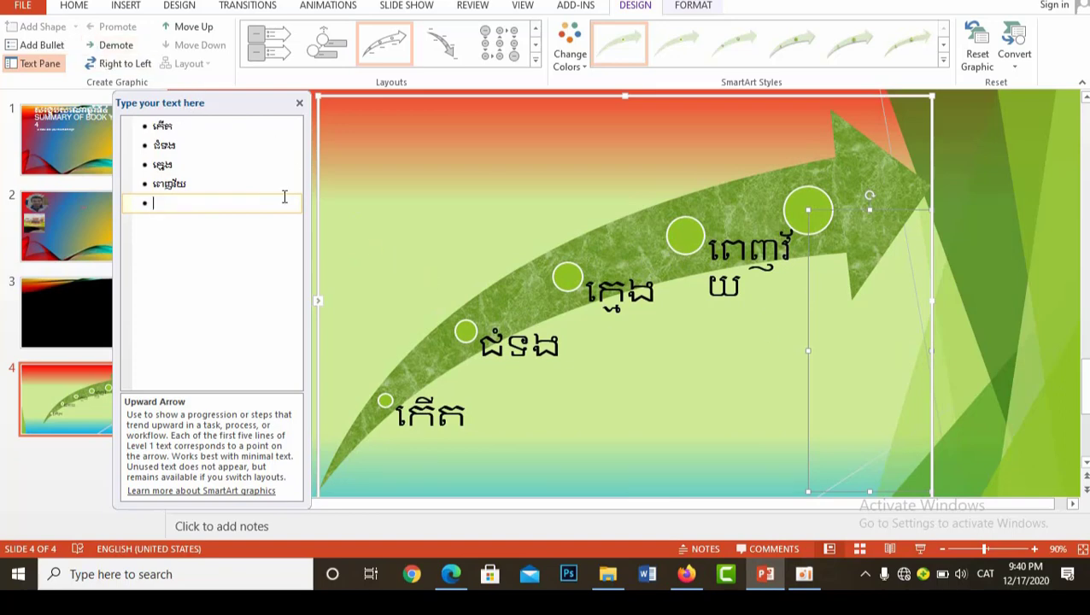
Step: Type ចាស់ as the fifth point in the Text Pane, removing stray empty bullets
click(186, 145)
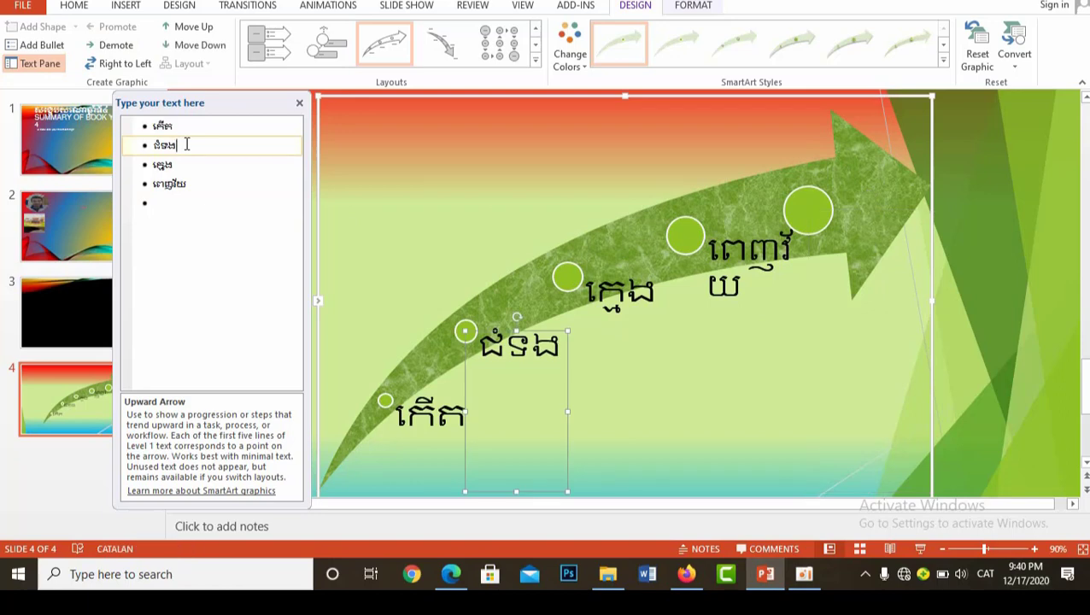
key(Return)
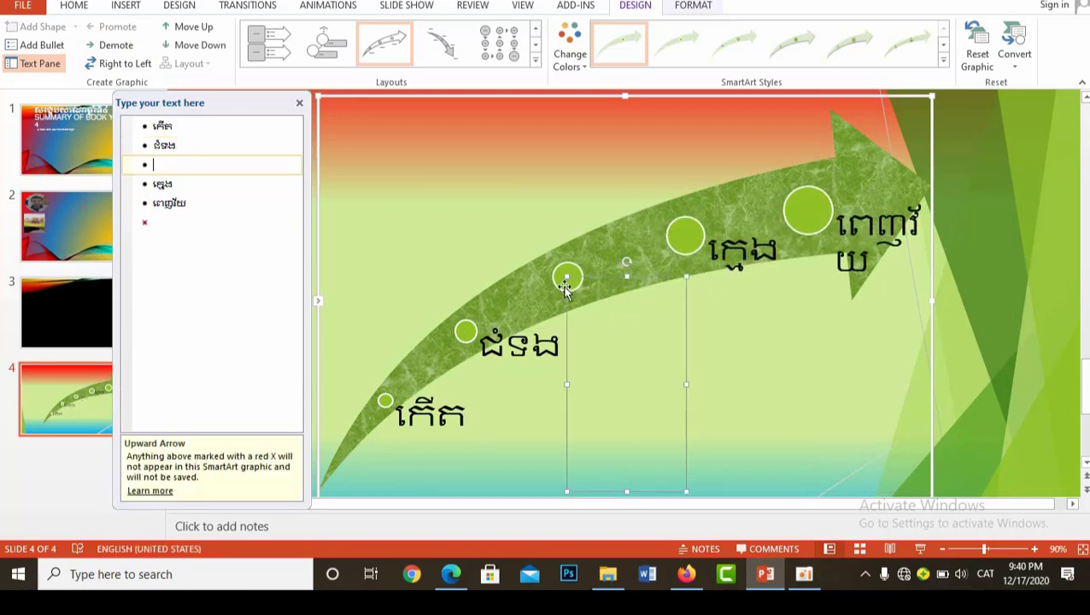
key(BackSpace)
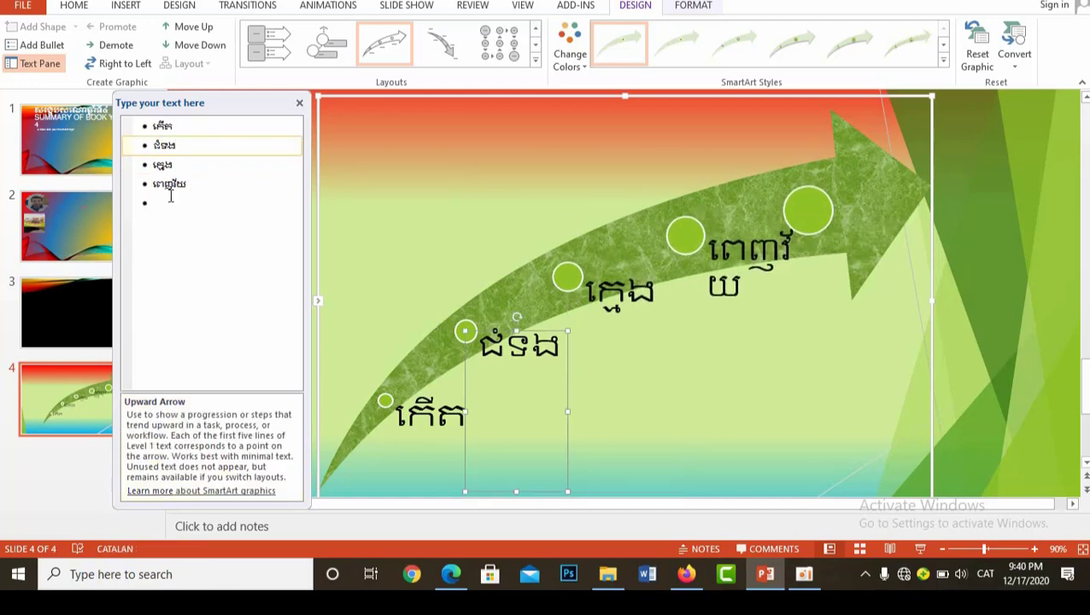
click(171, 198)
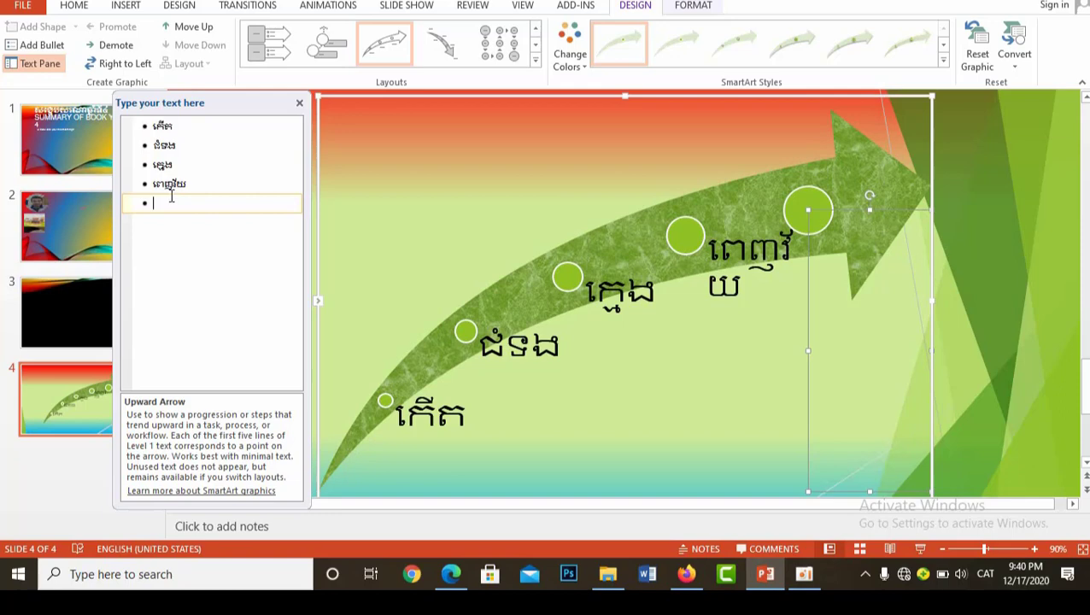
text(ចาស)
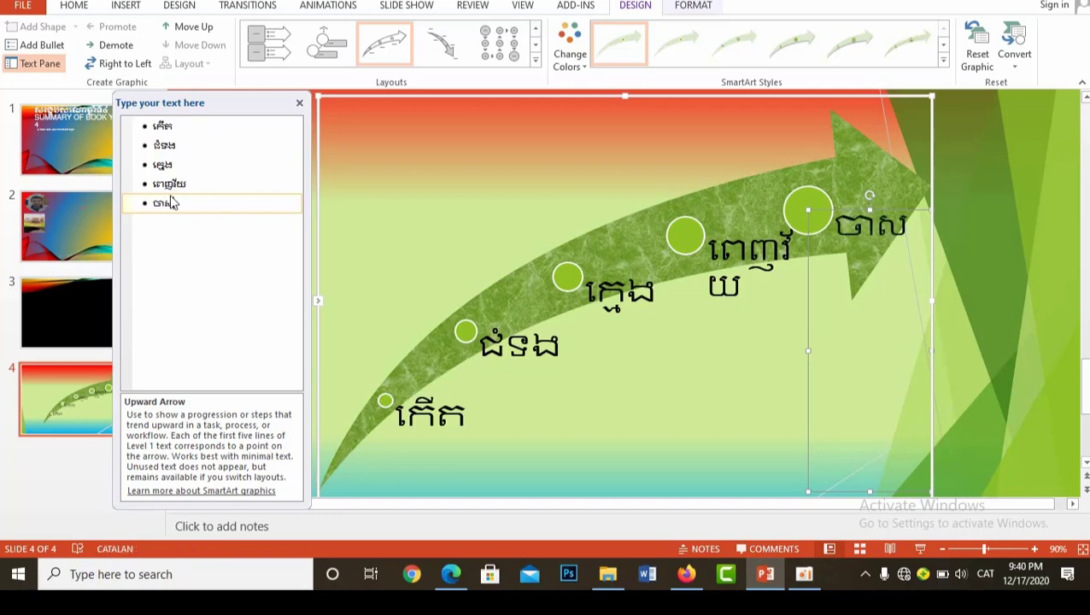
key(alt+shift)
text(់)
key(Return)
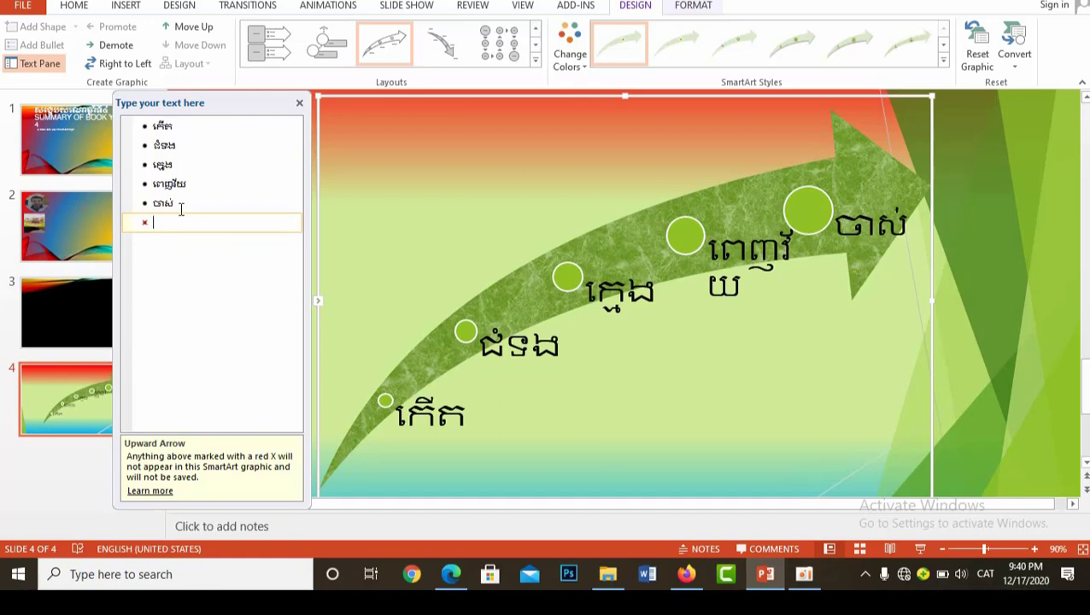
text(ស)
key(BackSpace)
key(BackSpace)
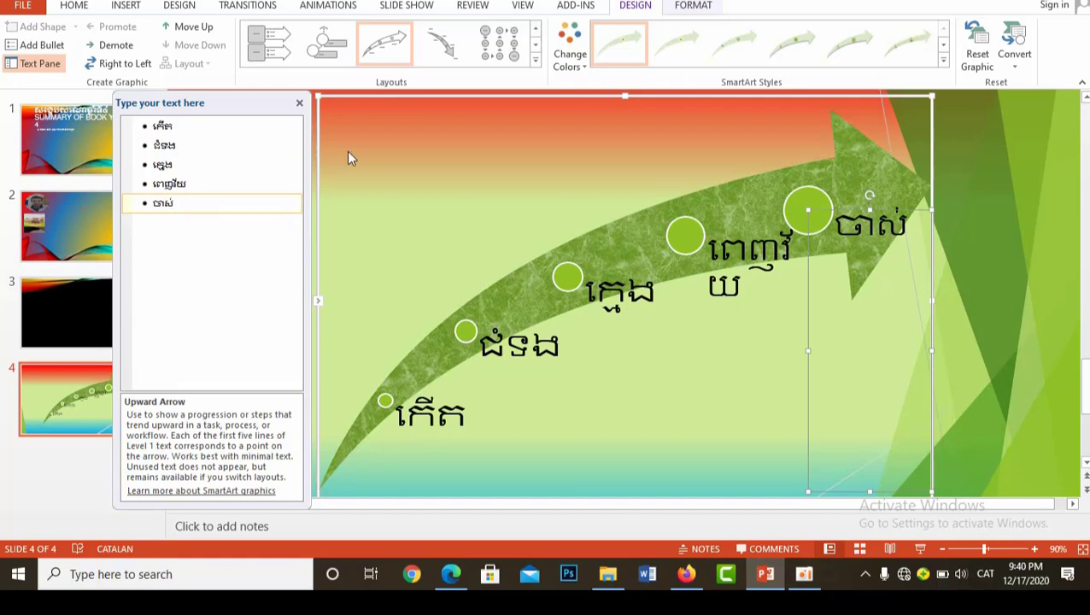
Step: Drag the arrow graphic smaller and higher on slide 4, then close its Text Pane
drag(322, 96, 394, 195)
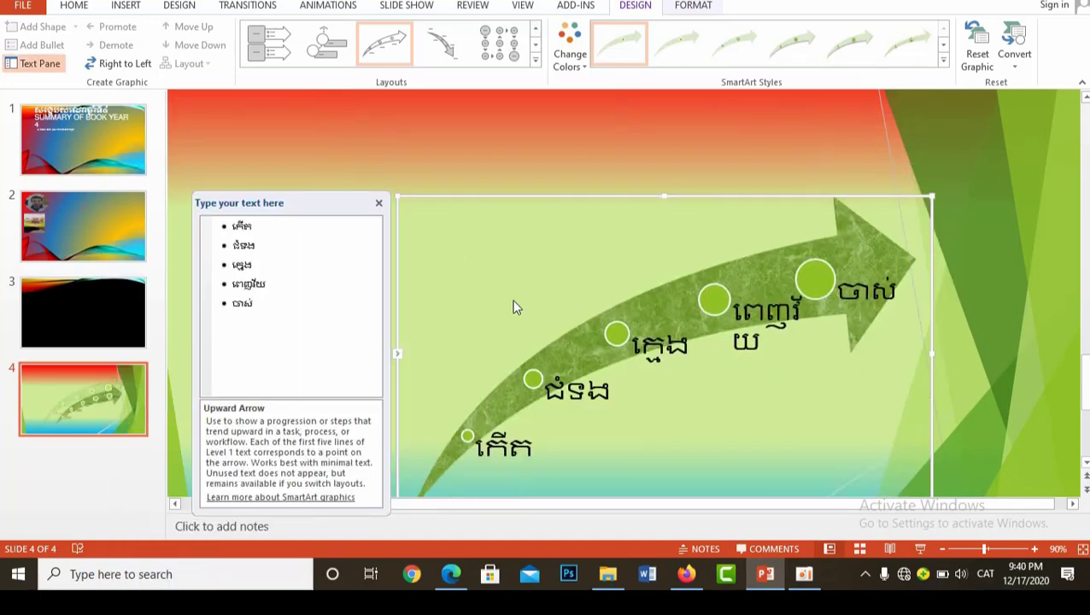
mouse_move(479, 272)
mouse_down()
mouse_move(439, 187)
mouse_move(373, 113)
mouse_move(433, 105)
mouse_up()
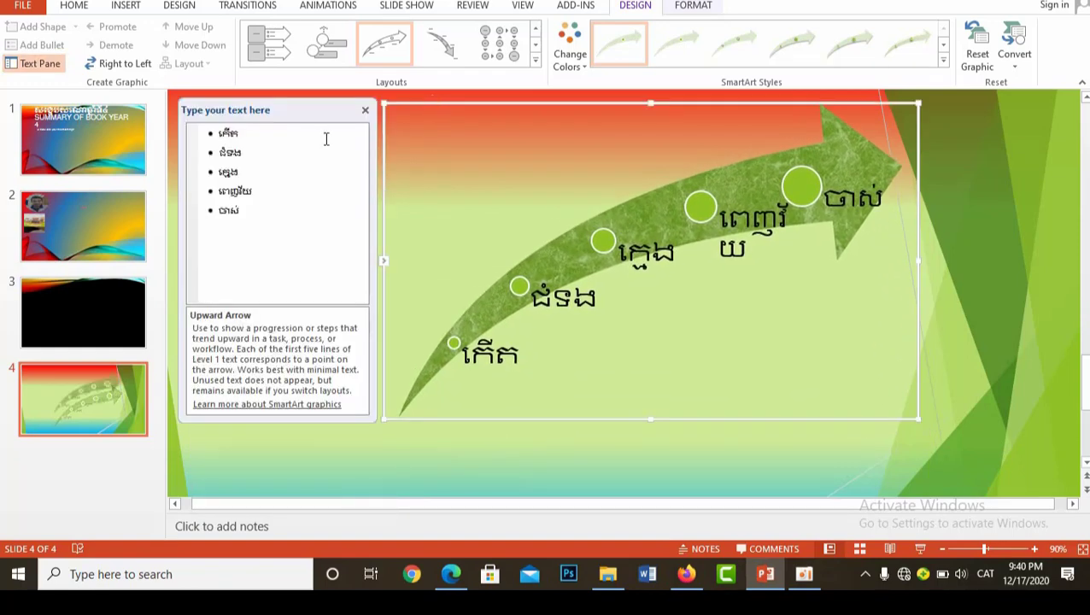
click(248, 212)
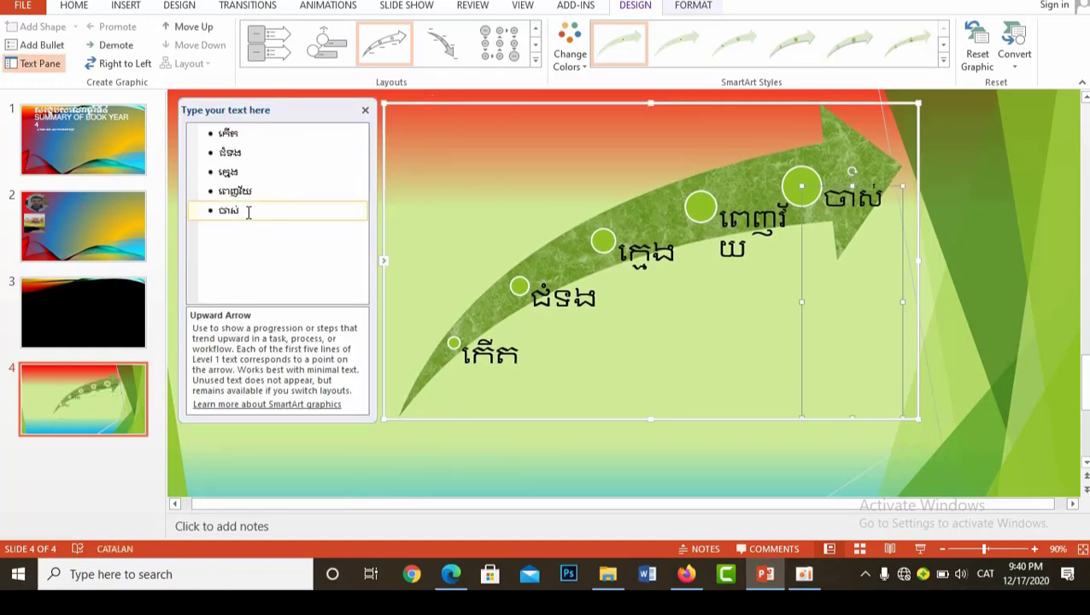
key(Return)
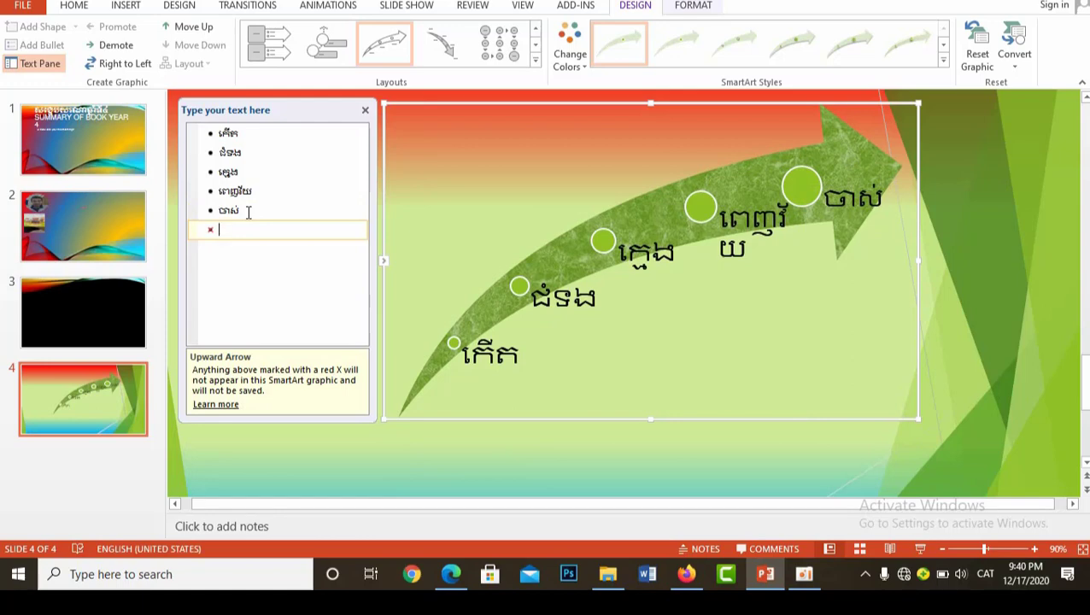
key(BackSpace)
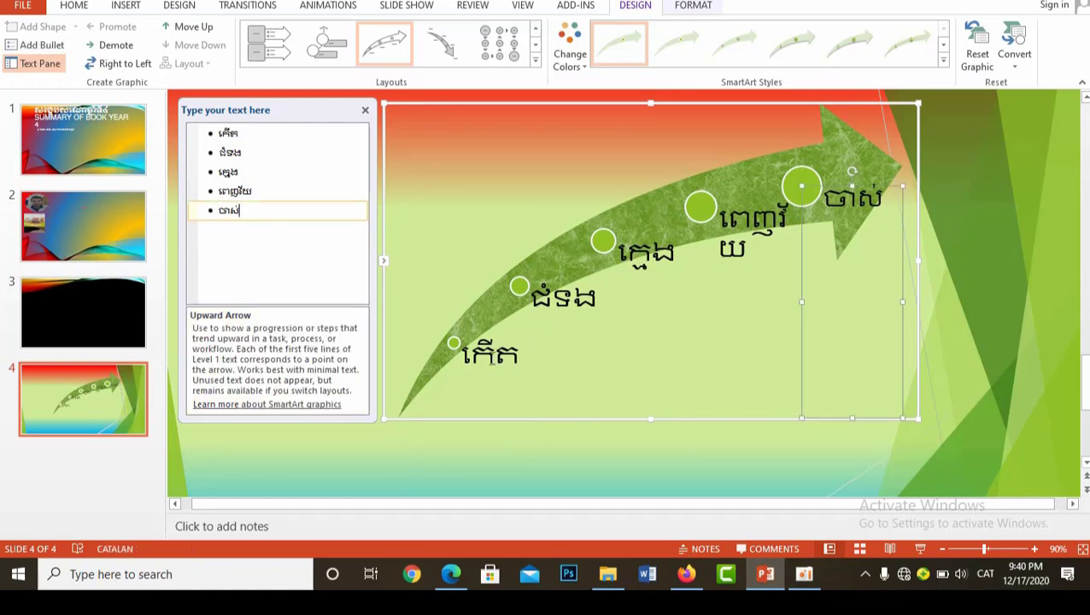
click(384, 266)
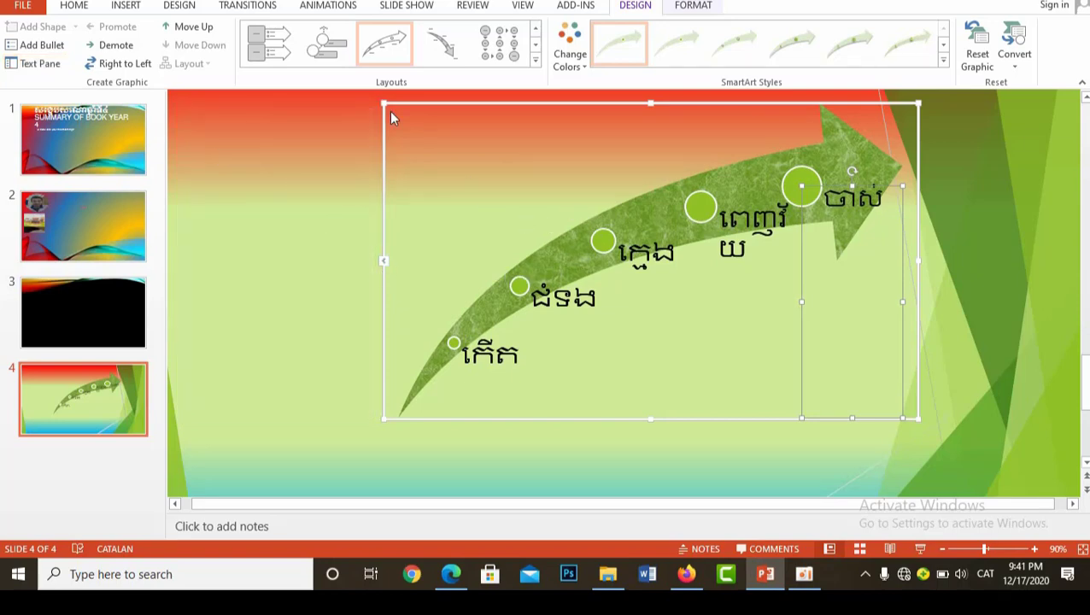
click(520, 288)
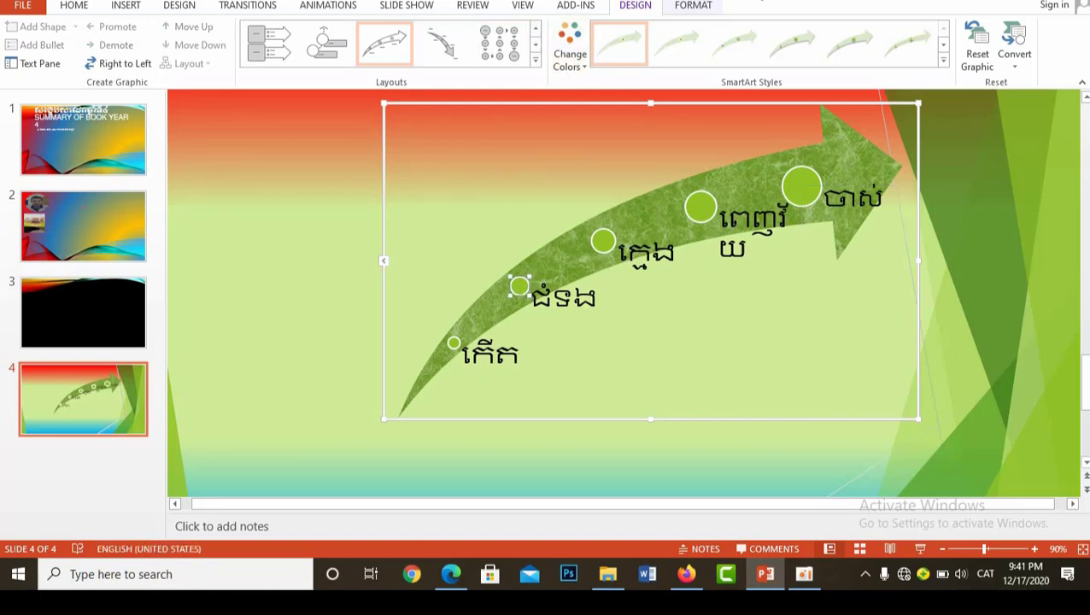
Step: Give the circle beside ជំទង a yellow outline and a red fill
click(692, 9)
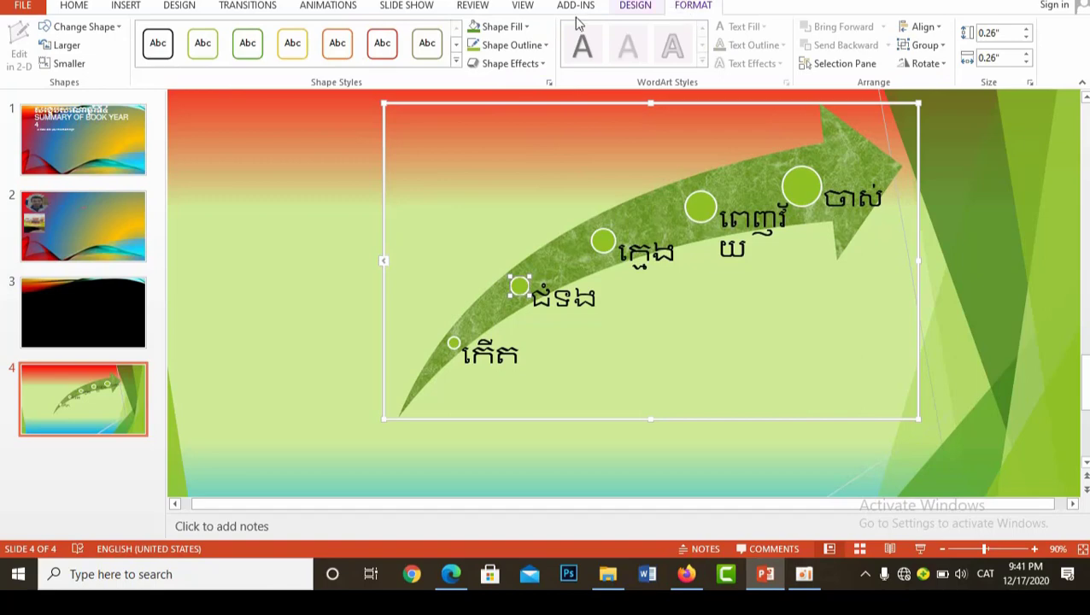
click(511, 47)
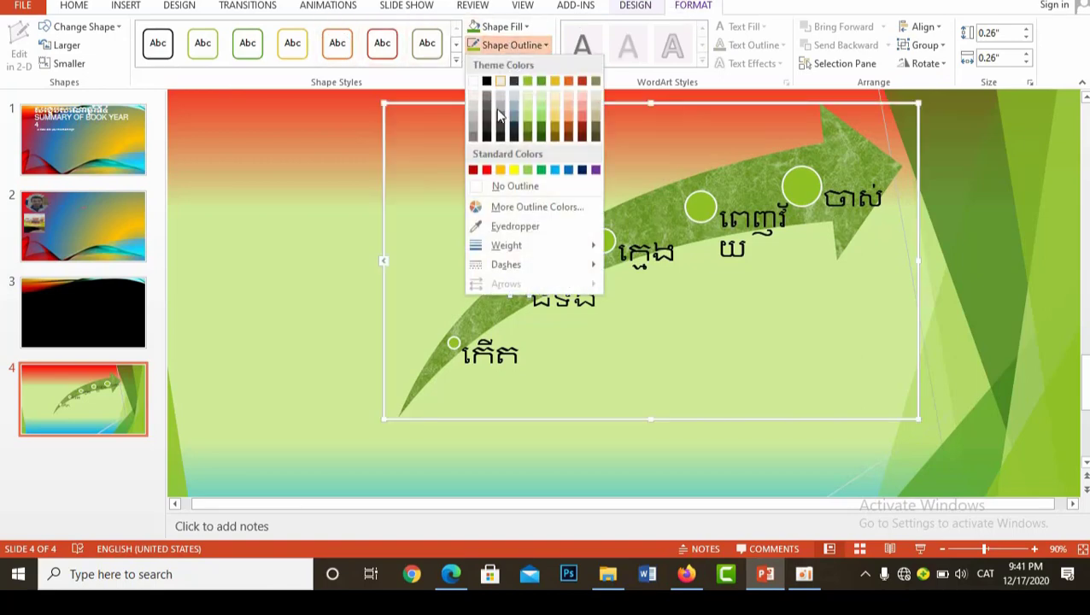
click(515, 173)
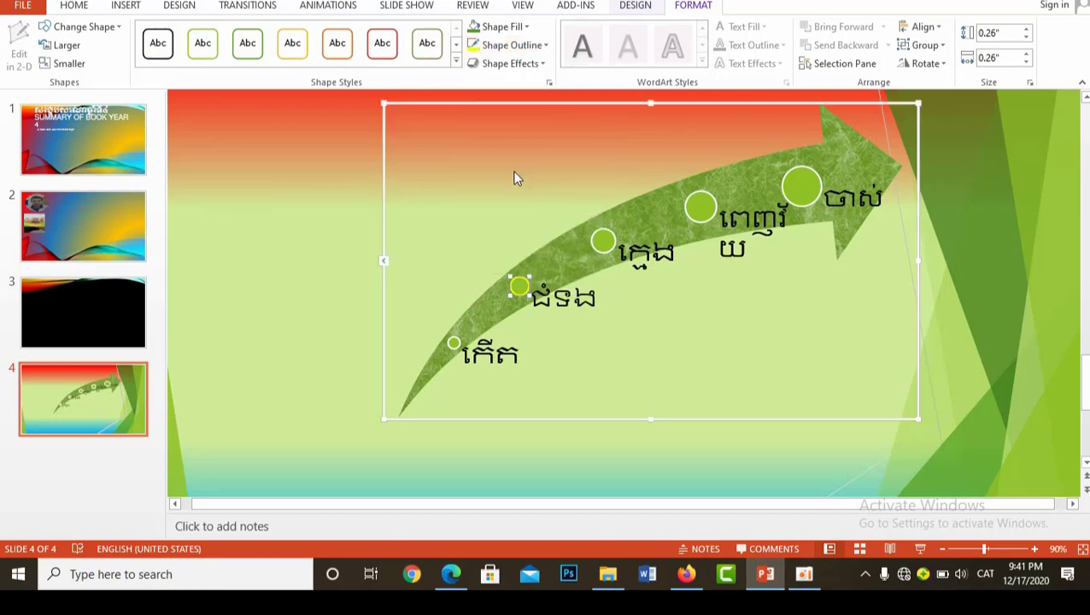
click(500, 27)
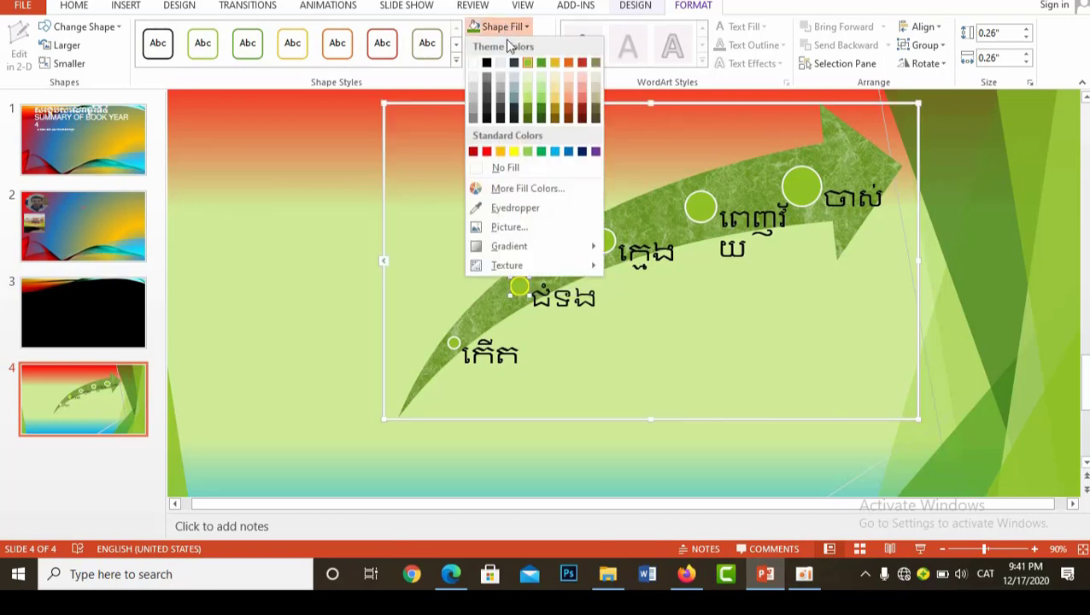
click(487, 152)
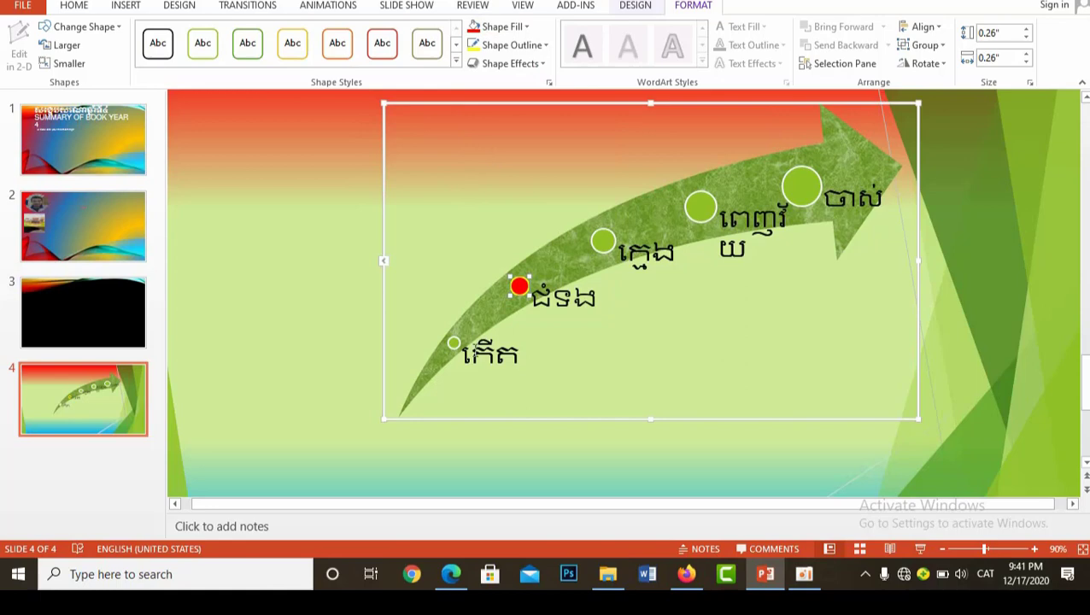
Step: Fill the circle beside កើត red as well
click(454, 343)
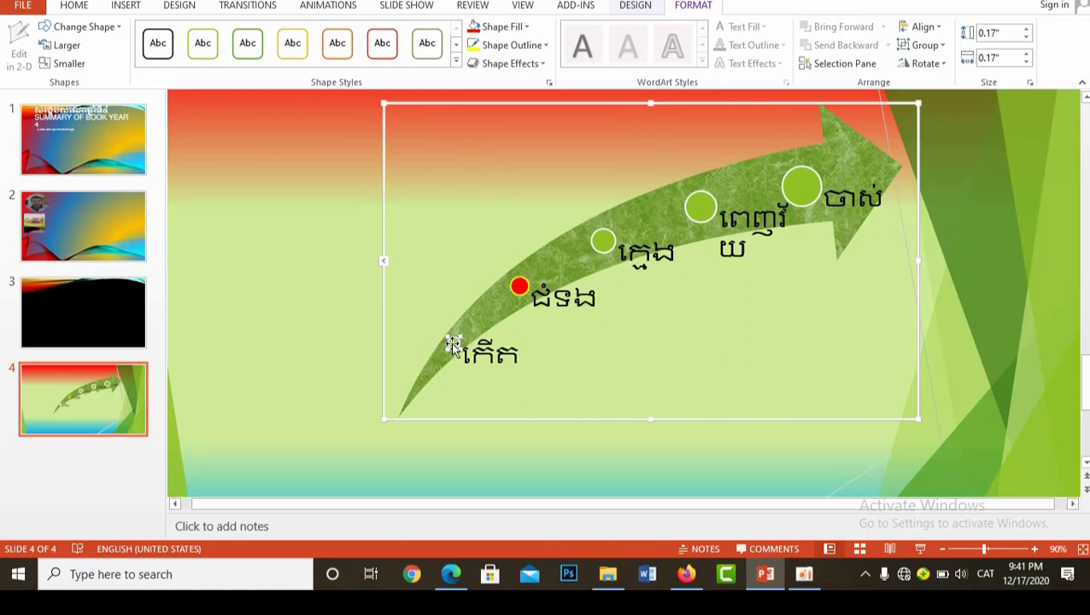
click(499, 27)
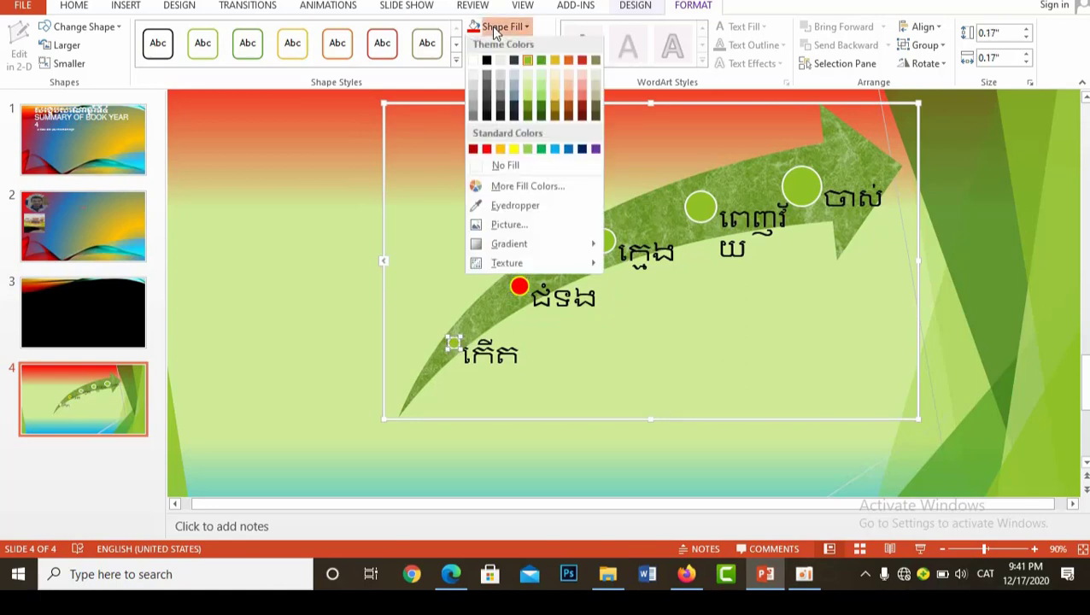
click(485, 152)
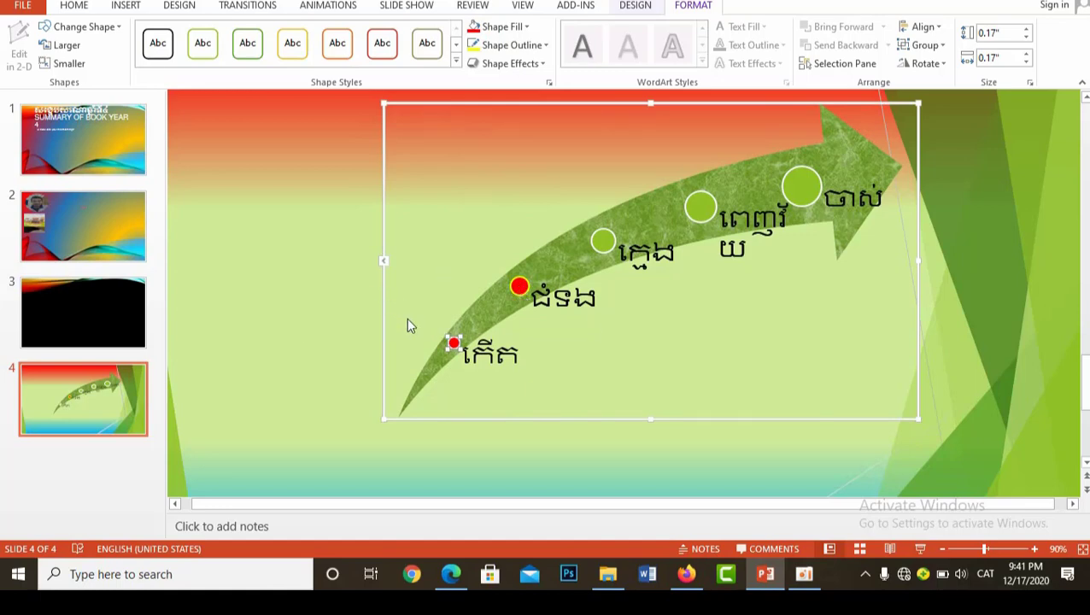
click(95, 454)
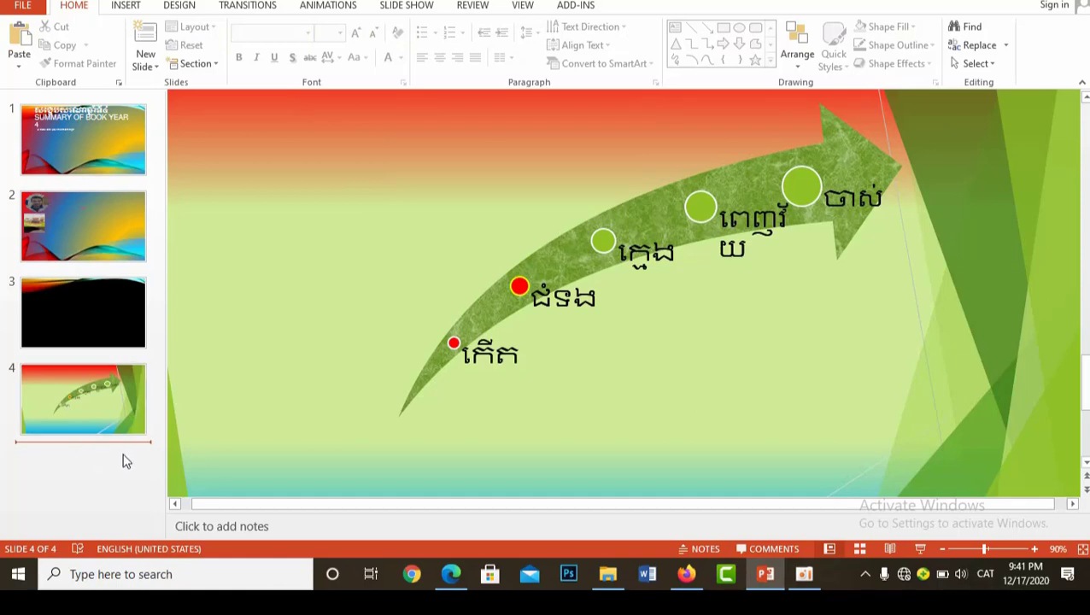
Step: Add a new blank slide 5 after slide 4
click(157, 67)
click(167, 122)
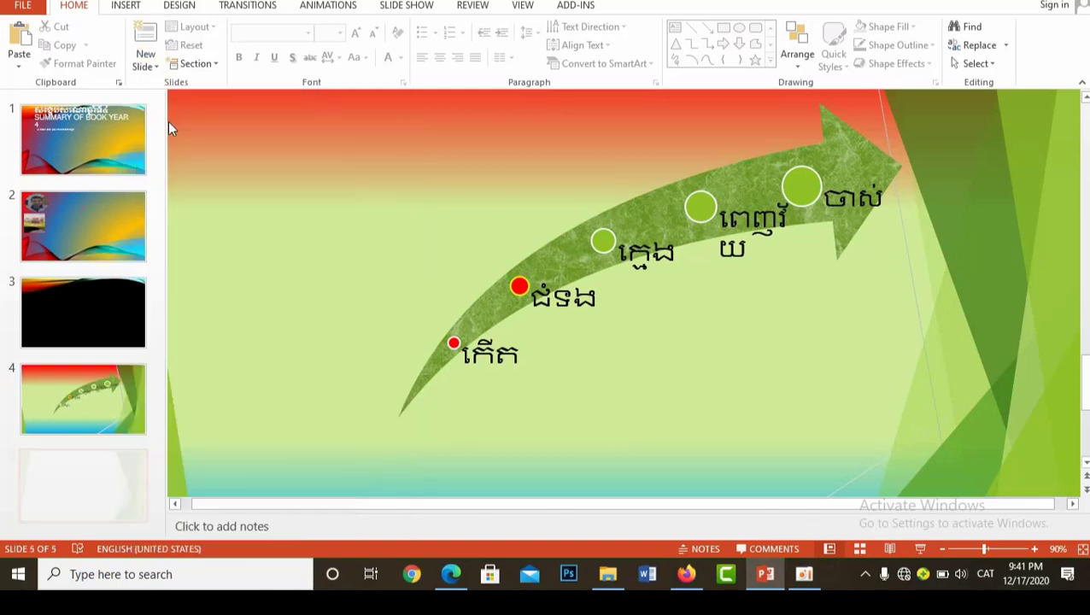
key(Delete)
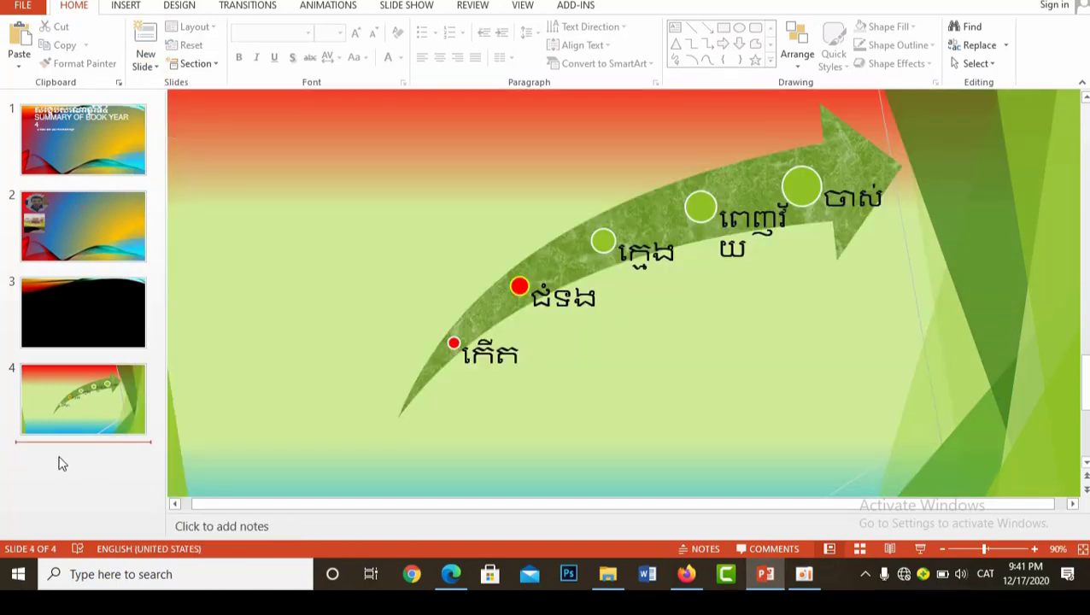
key(Return)
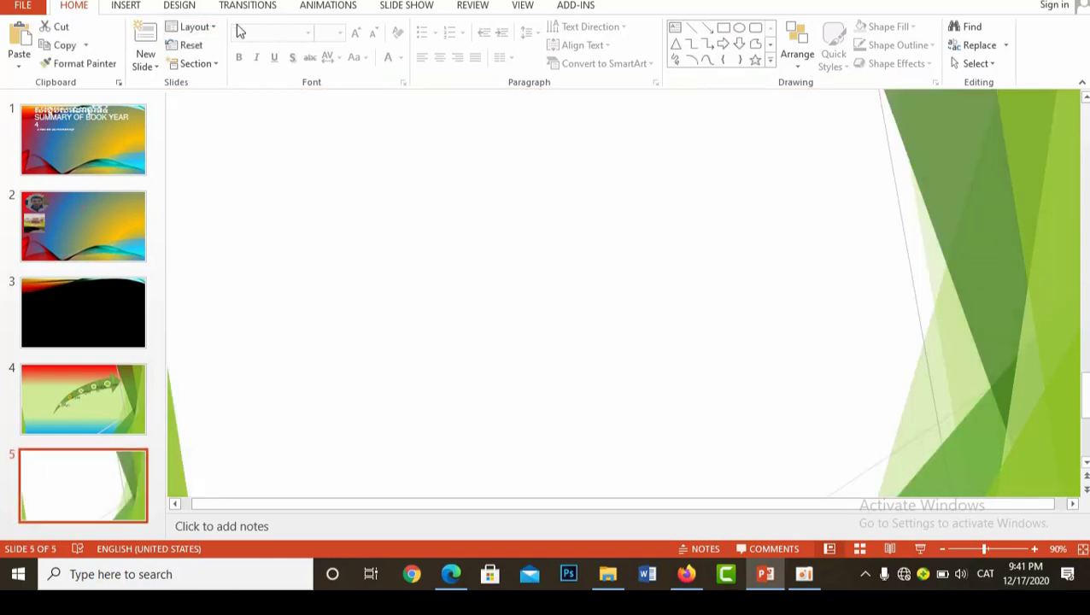
Step: After trying and undoing other themes, apply the dark teal theme to slide 5 only
click(182, 9)
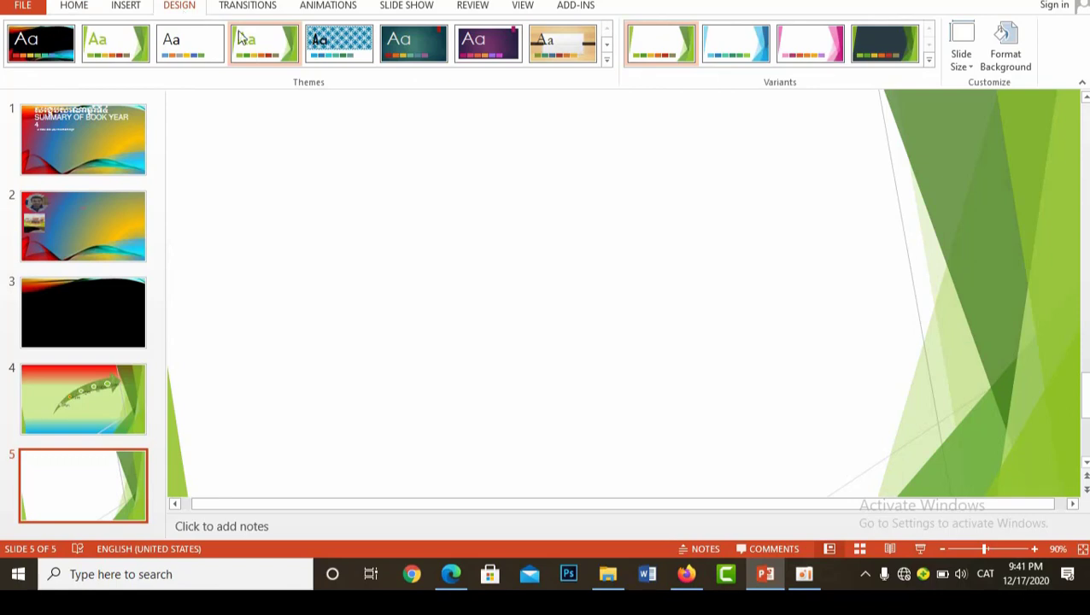
right_click(353, 32)
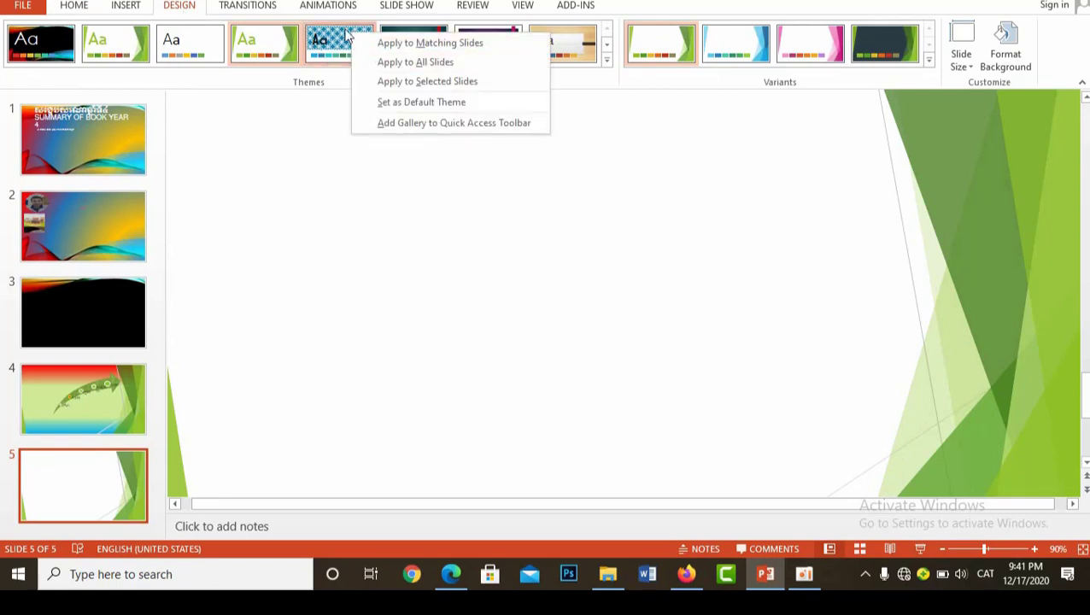
click(415, 62)
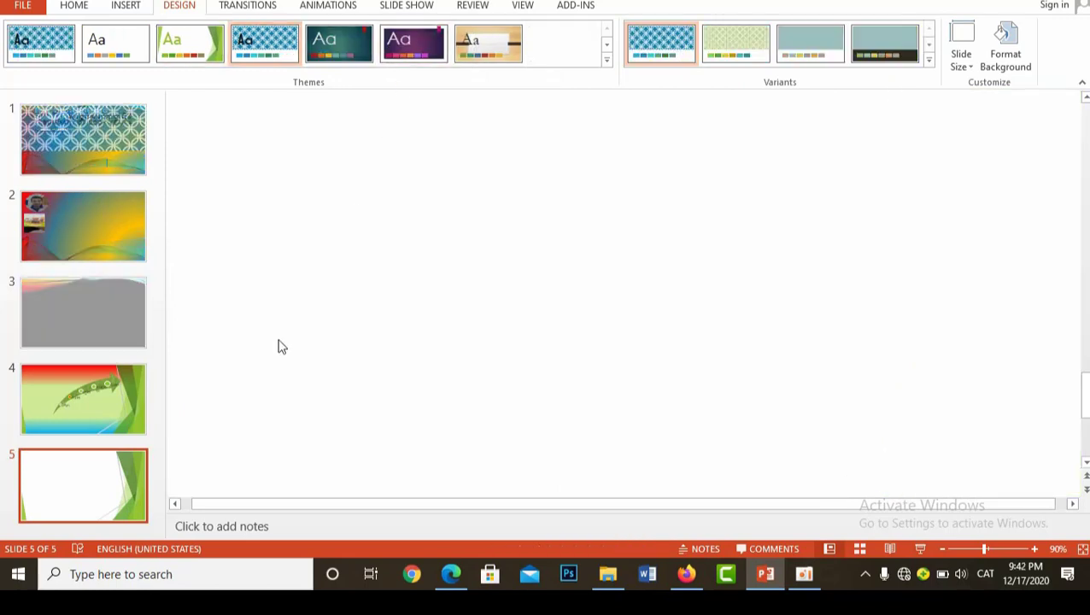
key(ctrl+z)
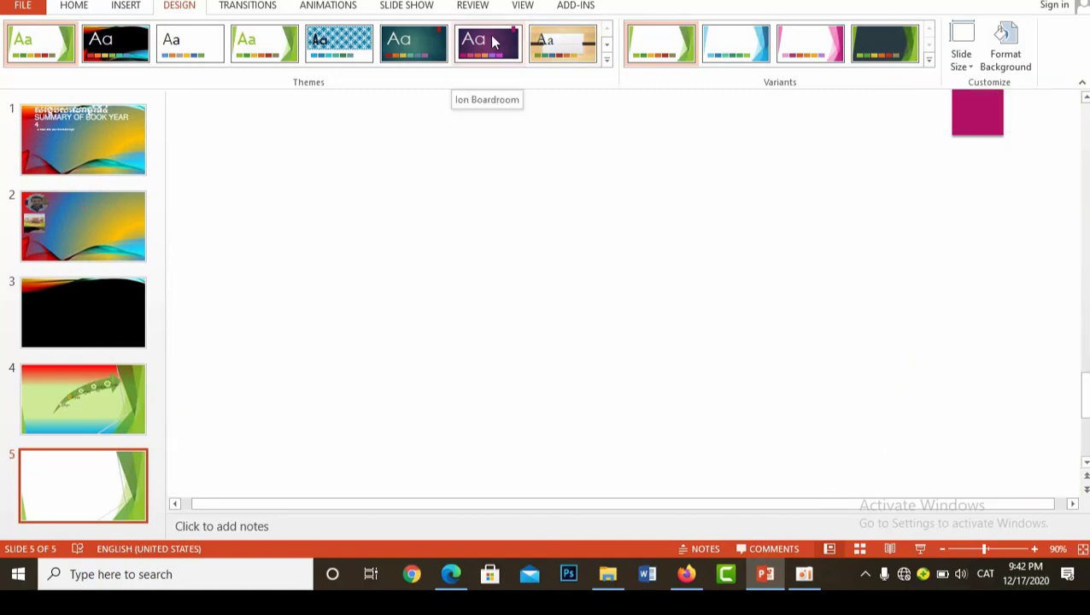
right_click(493, 41)
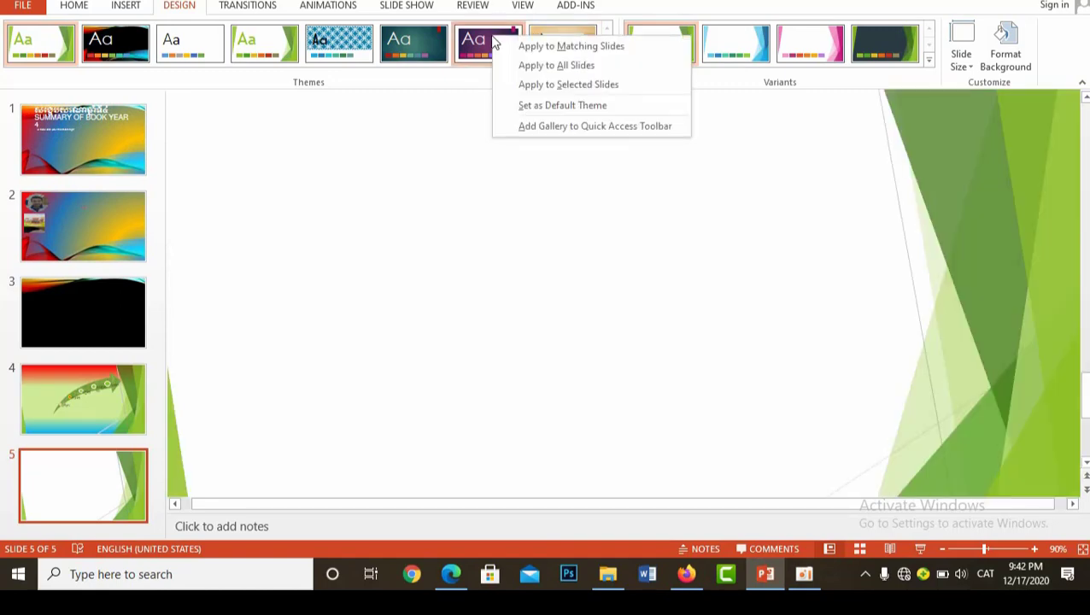
click(540, 67)
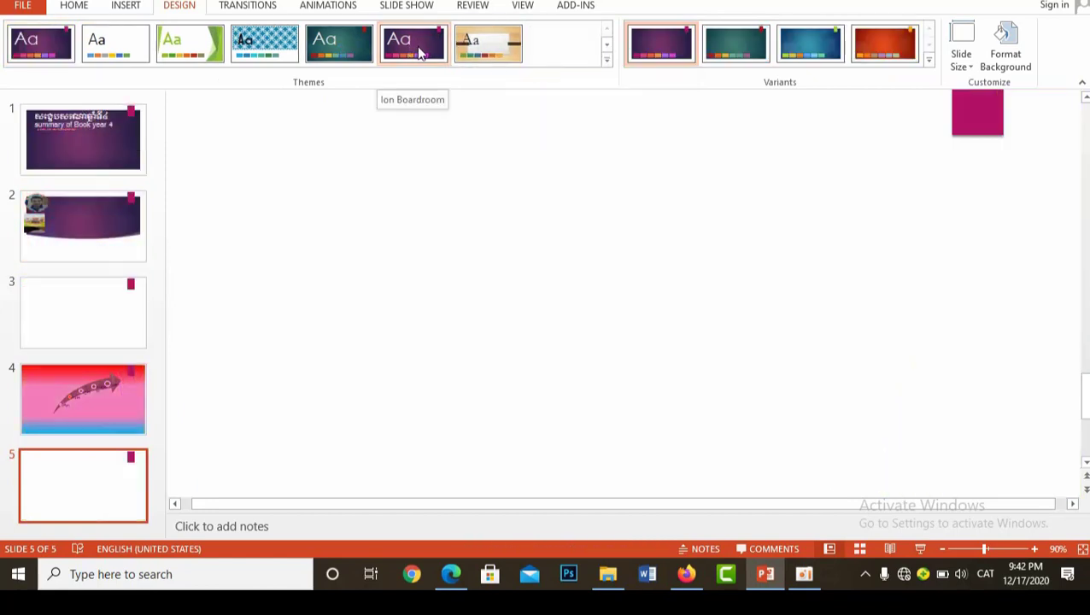
key(ctrl+z)
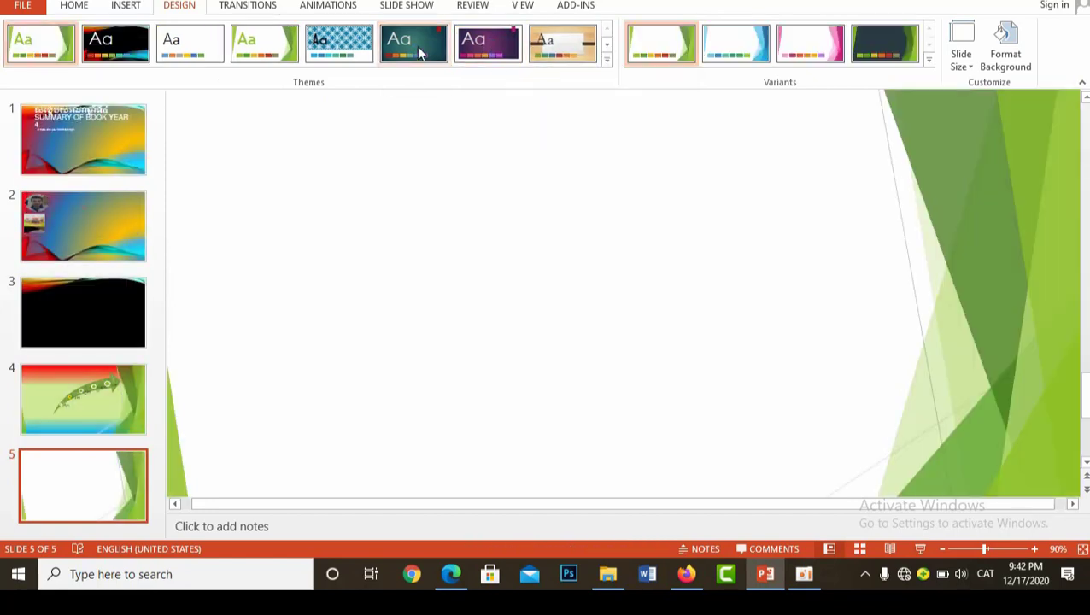
right_click(419, 53)
click(458, 95)
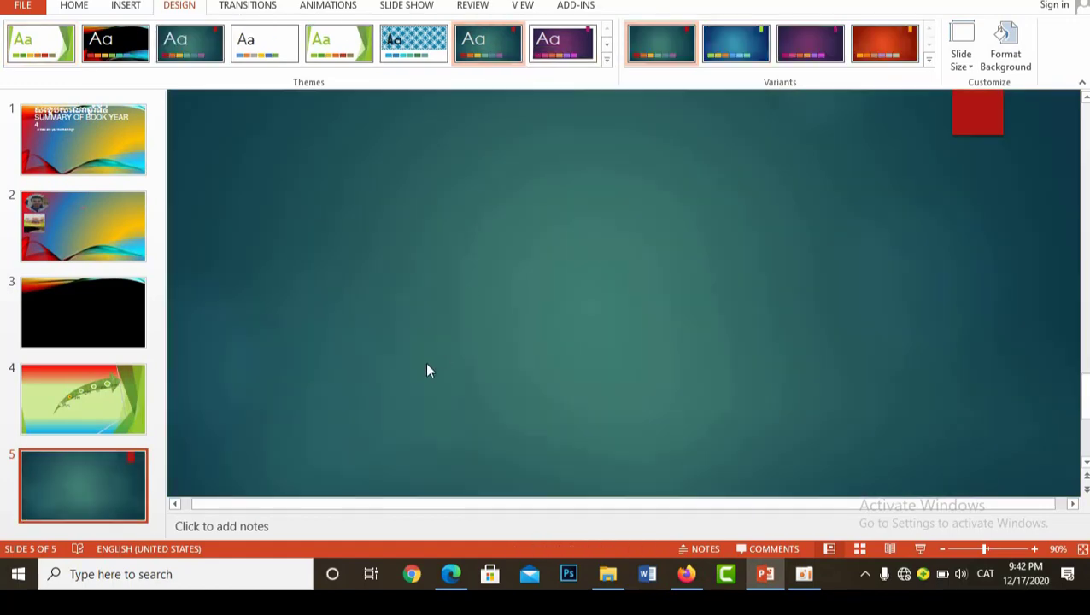
click(1007, 53)
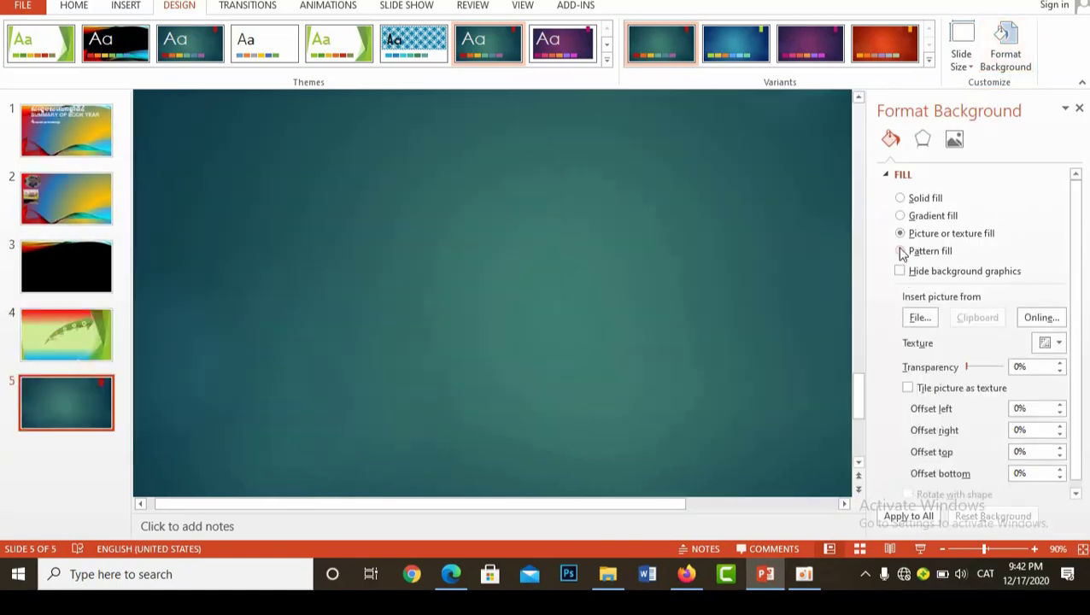
Step: Fill slide 5's background with a 270° linear gradient, blue at top to red at bottom
click(901, 216)
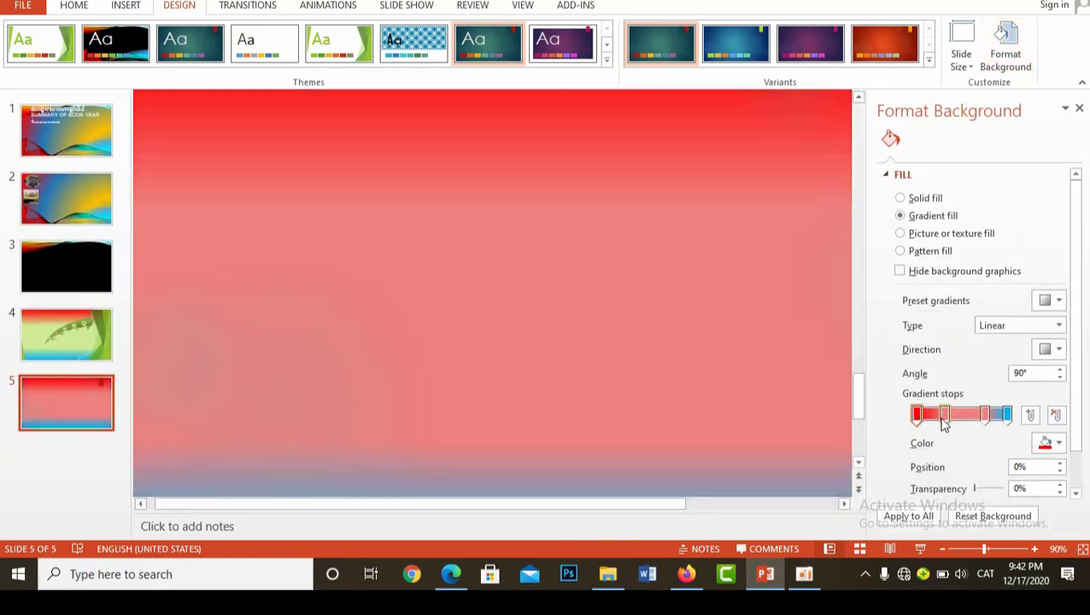
click(1055, 350)
click(972, 414)
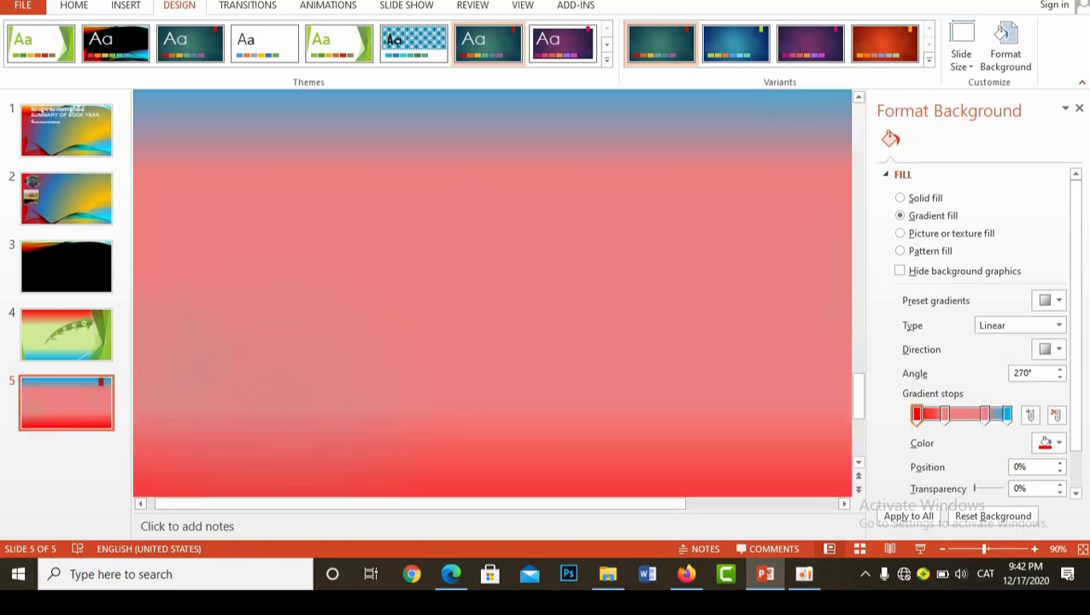
click(1079, 107)
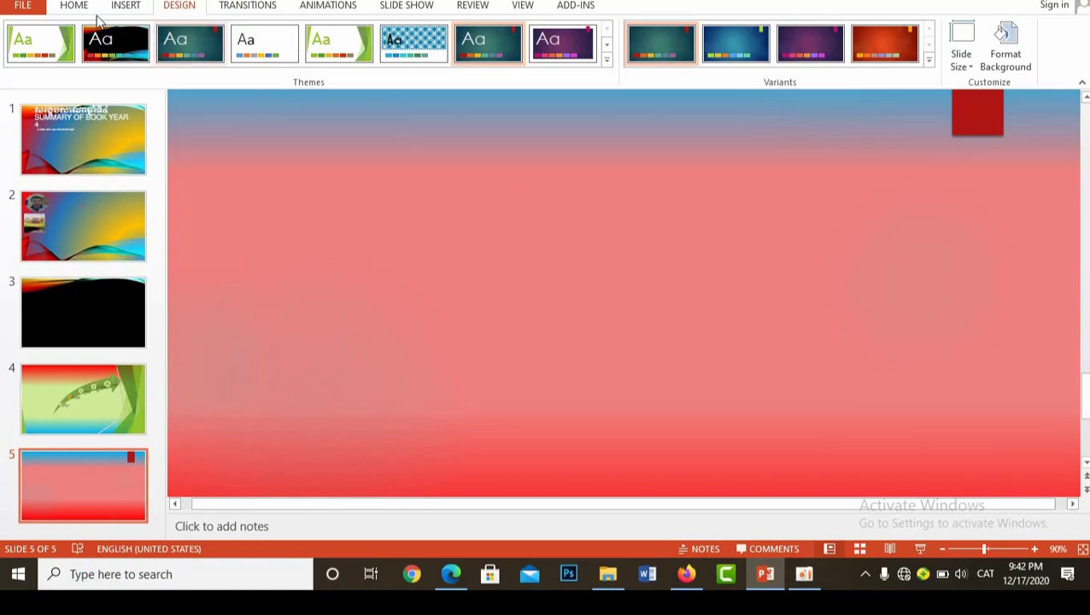
Step: Use Insert Table to place a table with 3 columns and 4 rows on slide 5
click(126, 7)
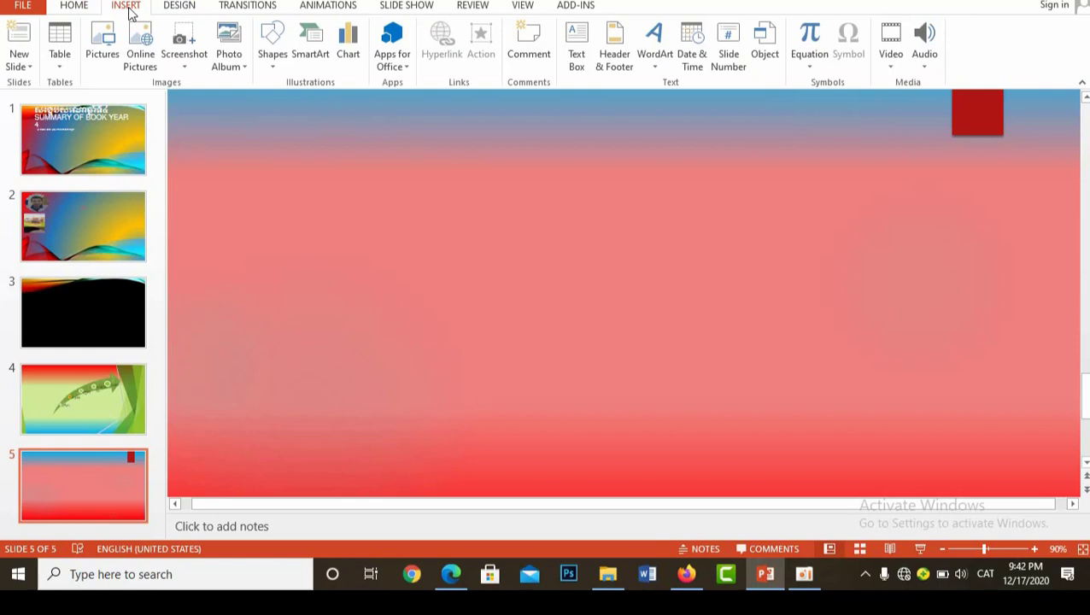
click(66, 74)
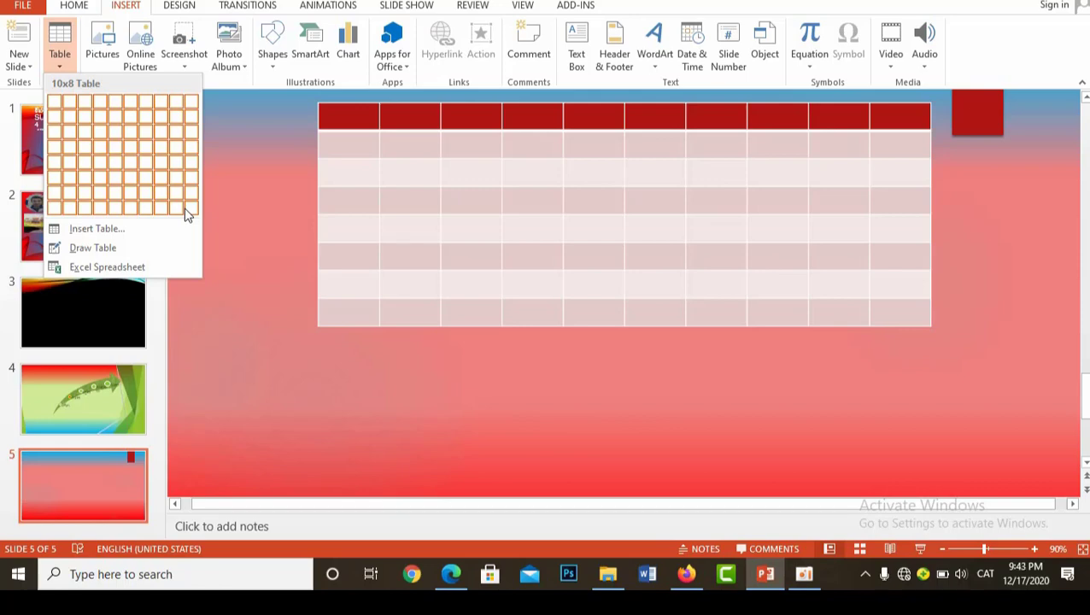
click(119, 231)
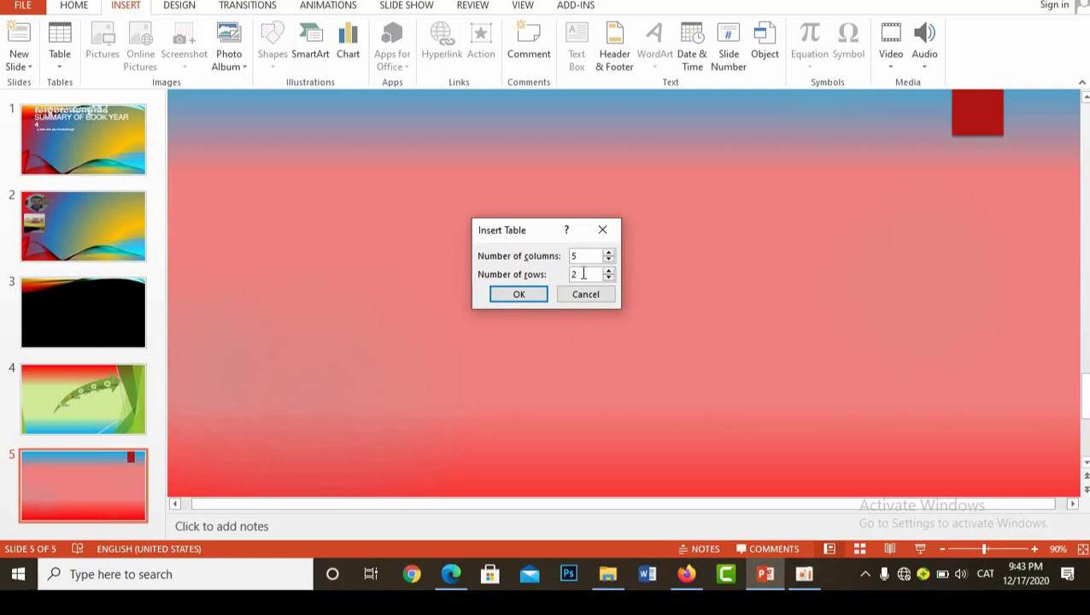
click(584, 274)
key(BackSpace)
text(៣)
key(BackSpace)
key(alt+shift)
text(4)
click(508, 293)
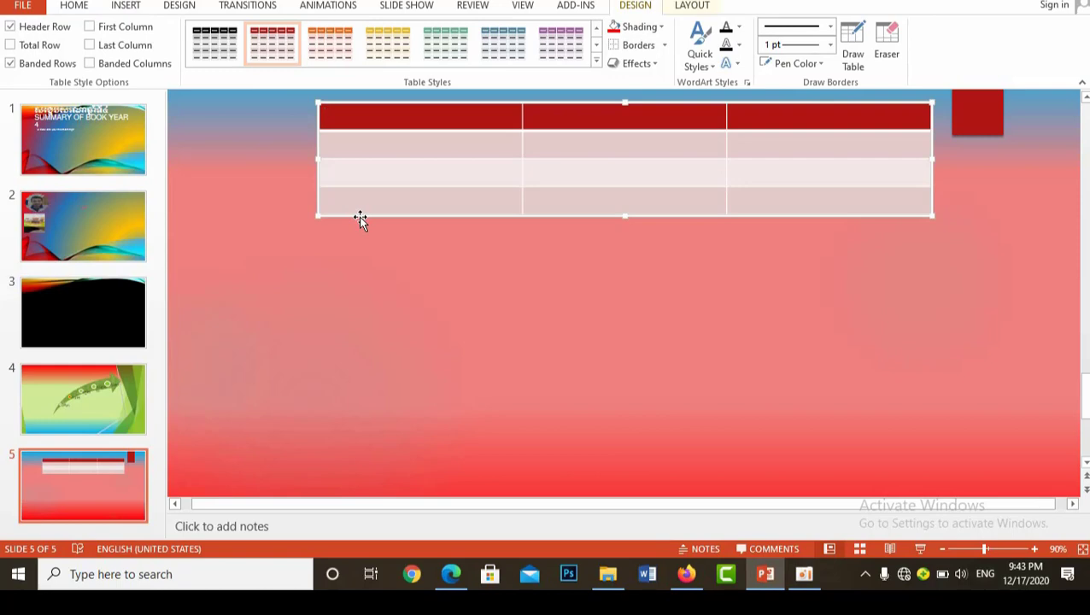
Step: Drag the 3×4 table down the slide and set its shading to No Fill
drag(360, 216, 338, 300)
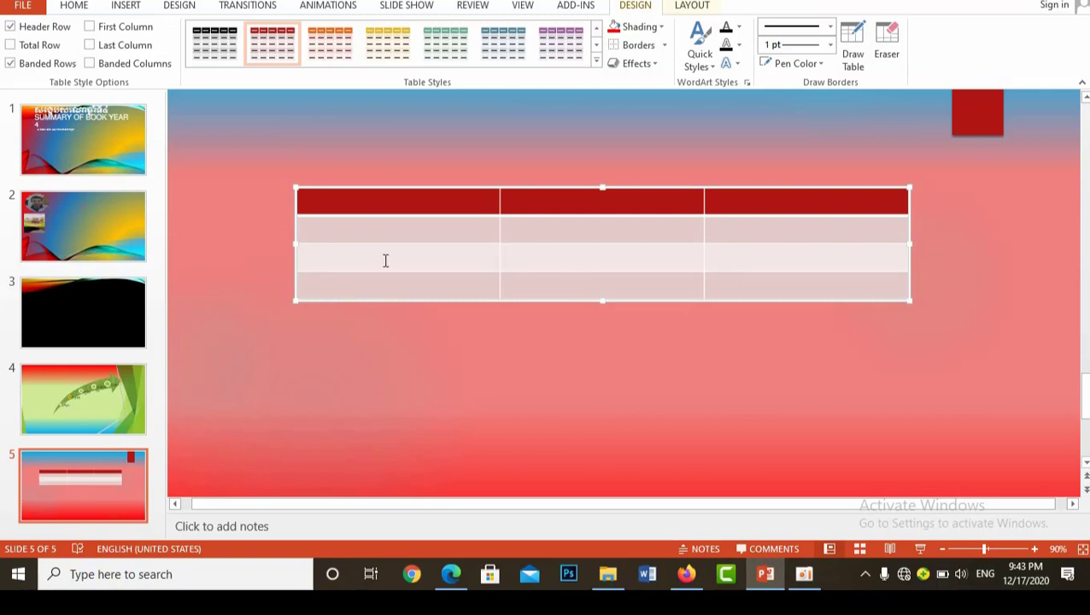
click(699, 9)
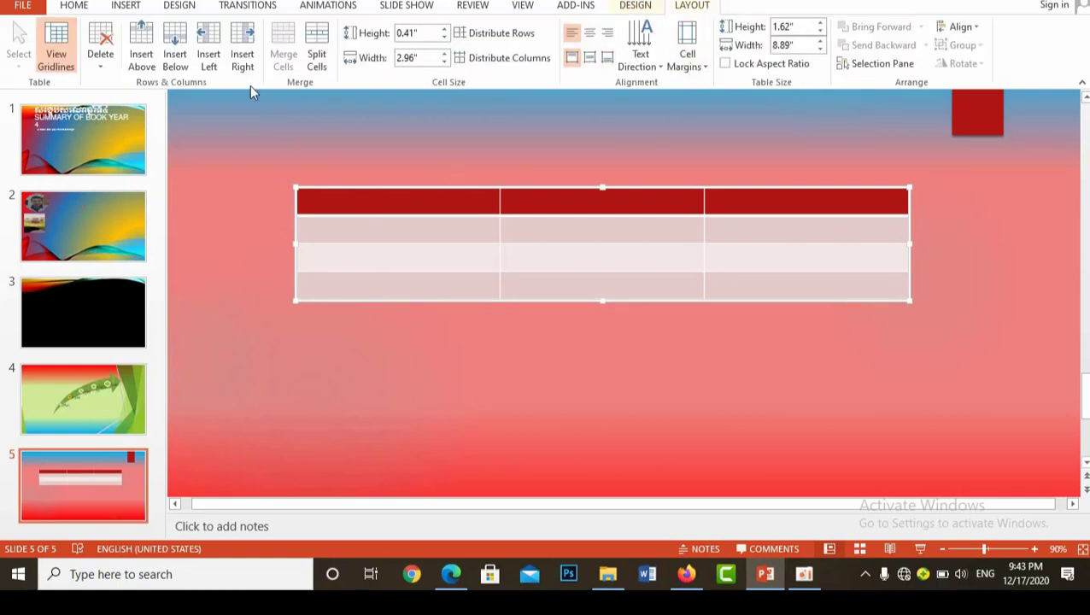
click(646, 7)
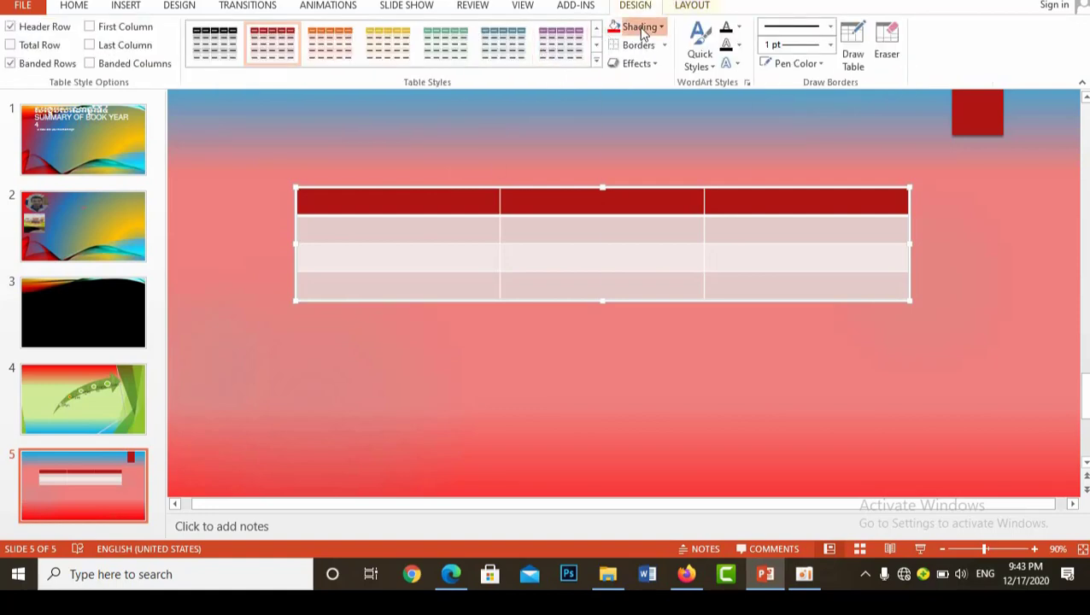
click(637, 27)
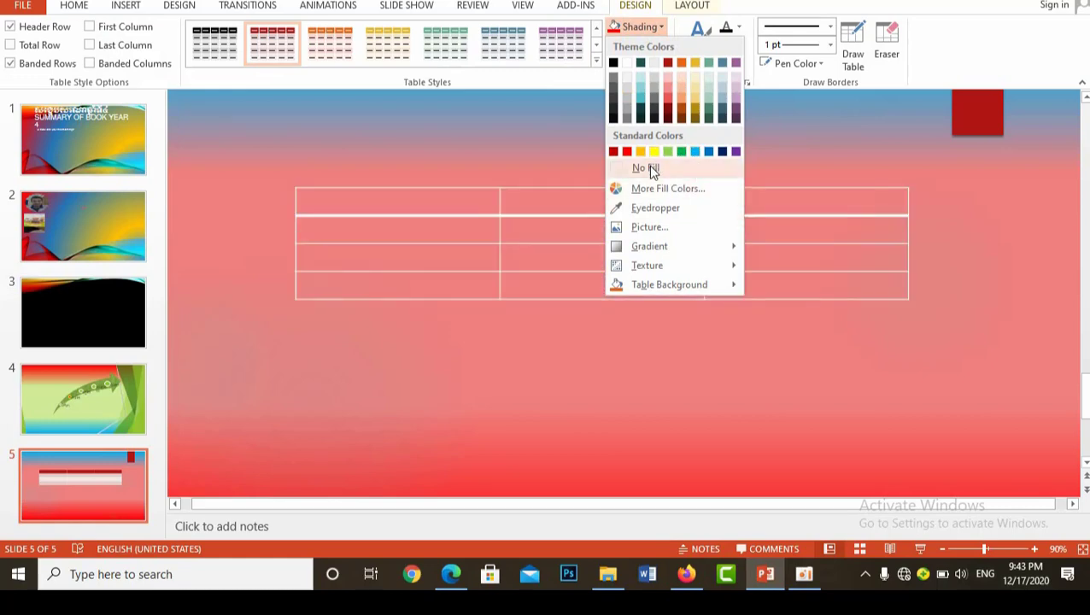
click(651, 168)
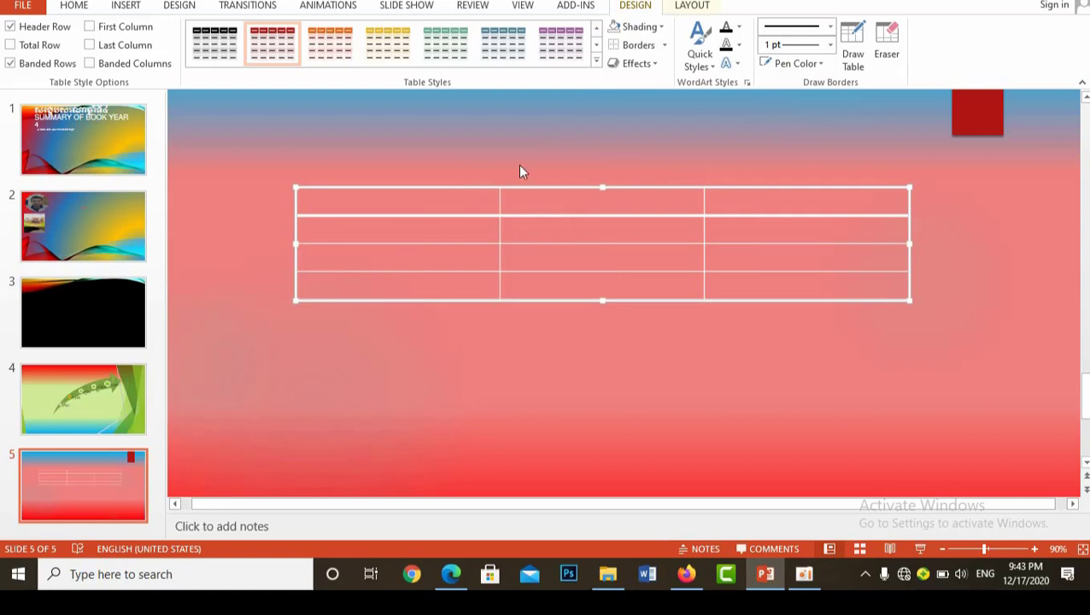
Step: Pick the dashed border Pen Style, undo a trial eraser stroke, and clear stray first-cell text
click(830, 28)
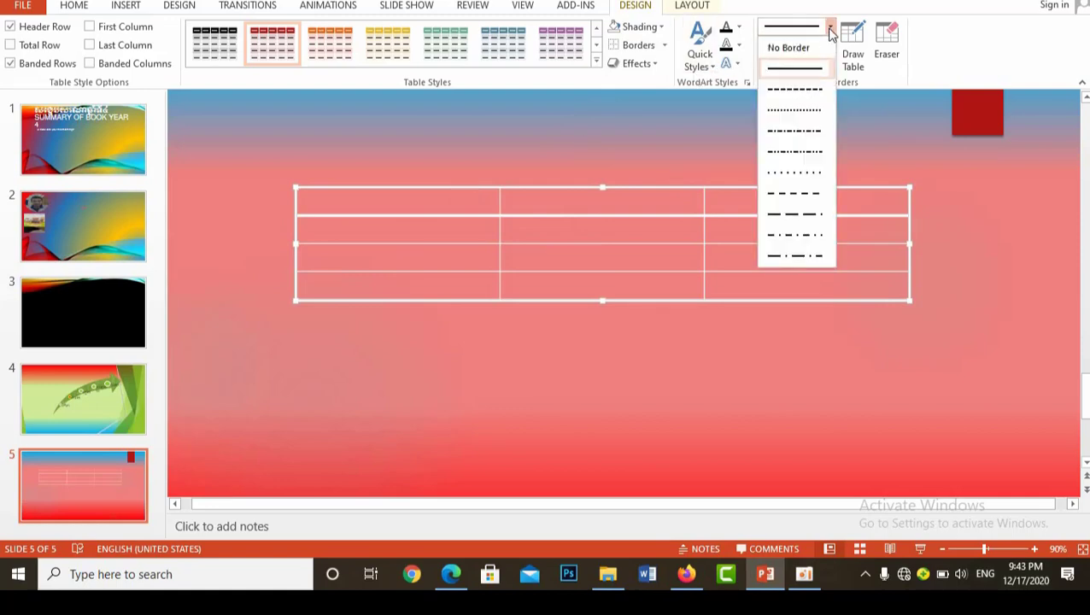
click(801, 91)
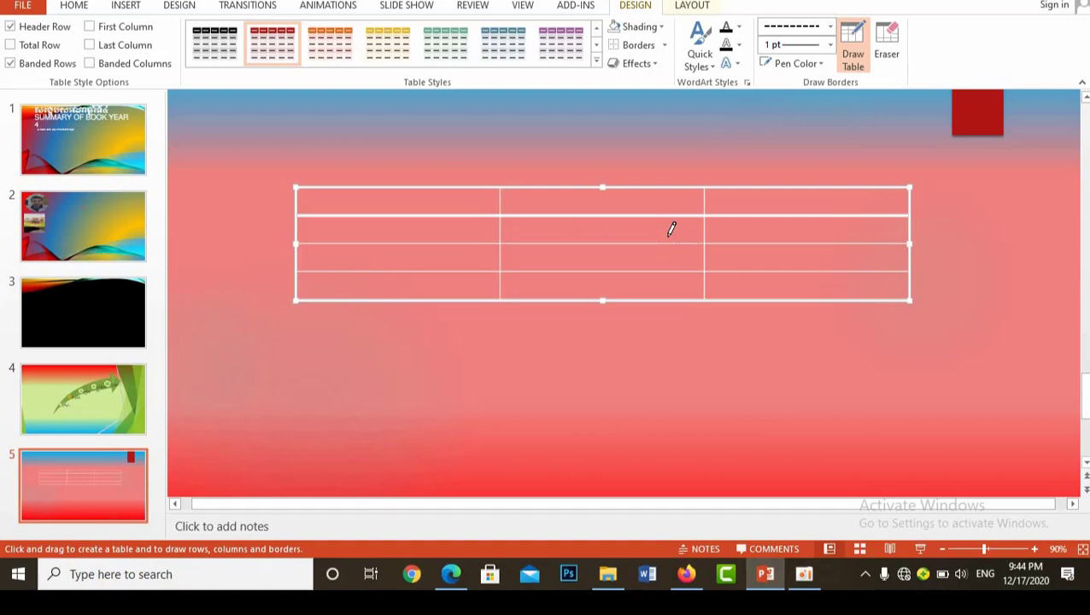
click(892, 47)
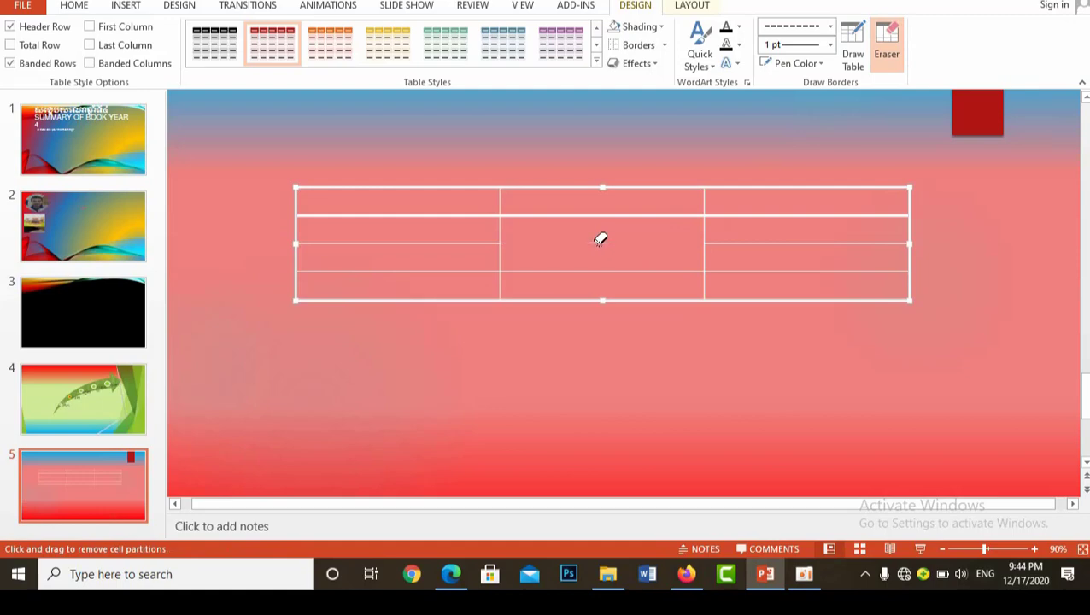
click(446, 241)
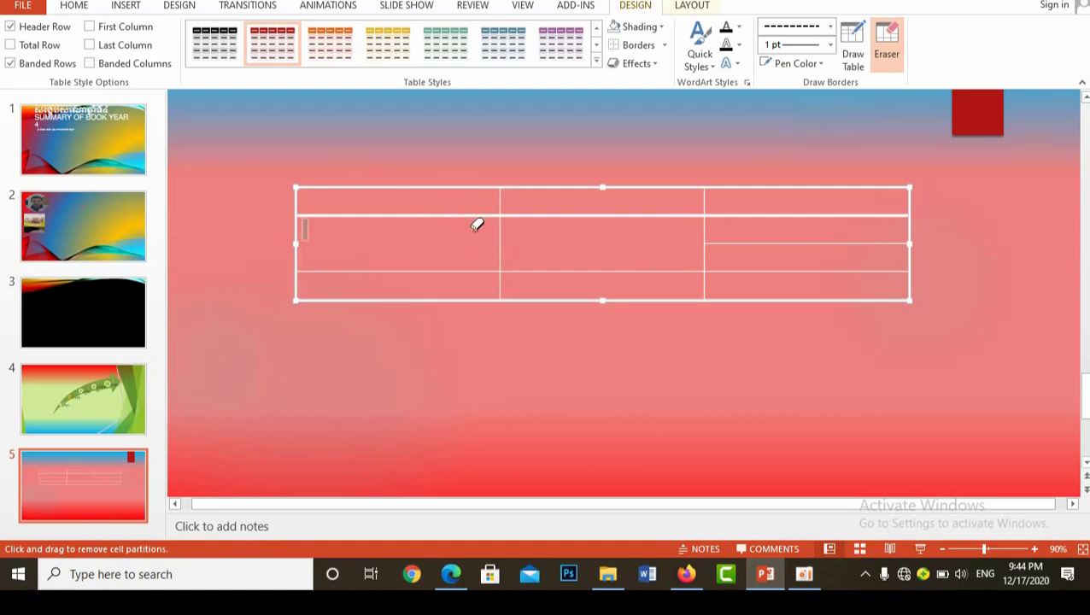
key(ctrl+z)
key(ctrl+z)
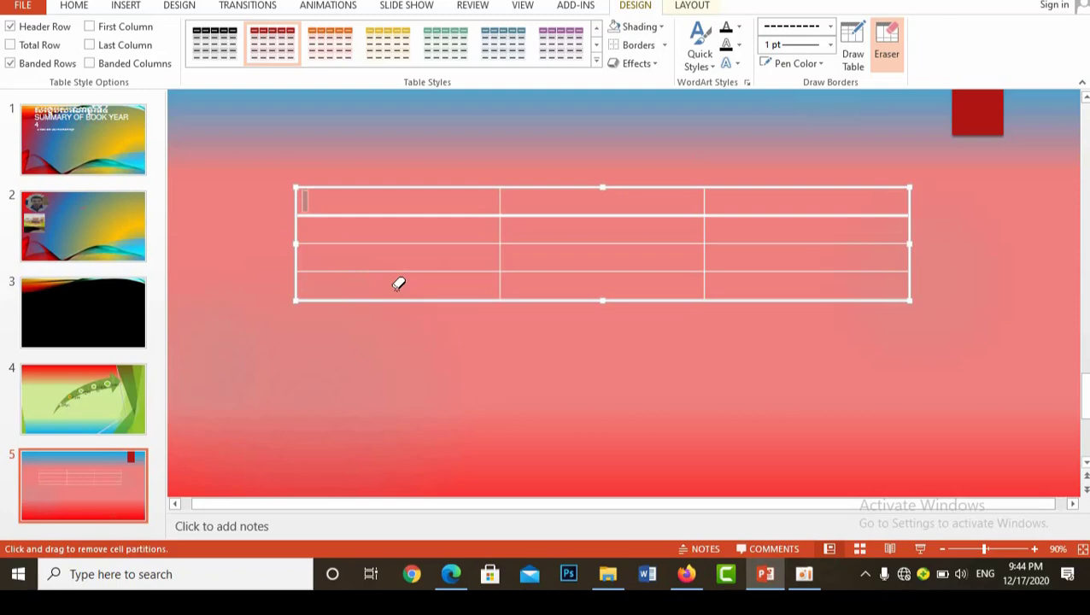
text(fgff)
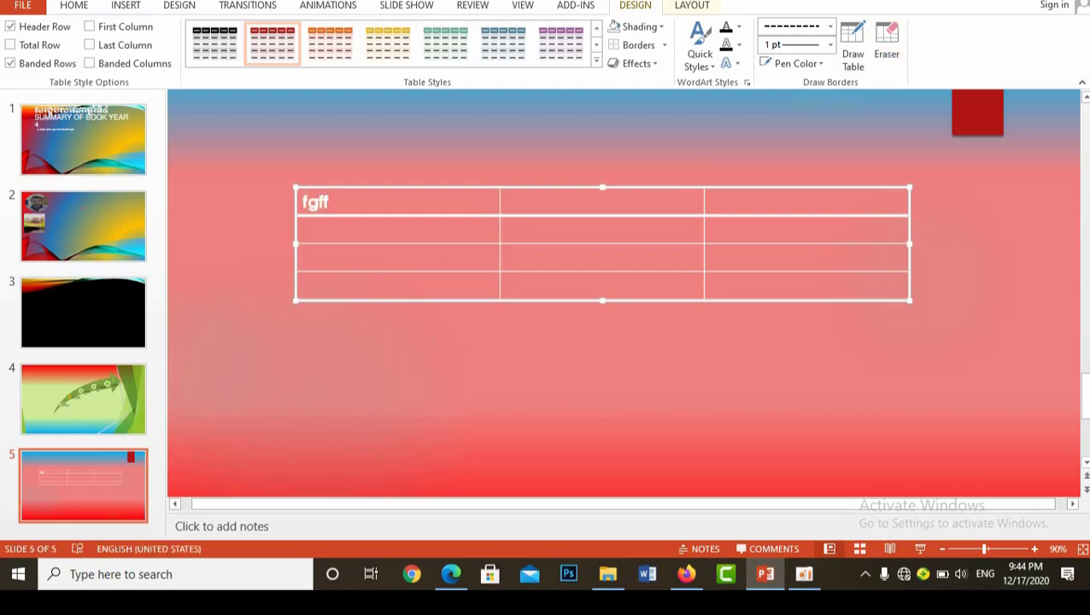
key(BackSpace)
key(BackSpace)
Step: Show table gridlines, type 'd' in the first cell, and insert a row above it
click(691, 7)
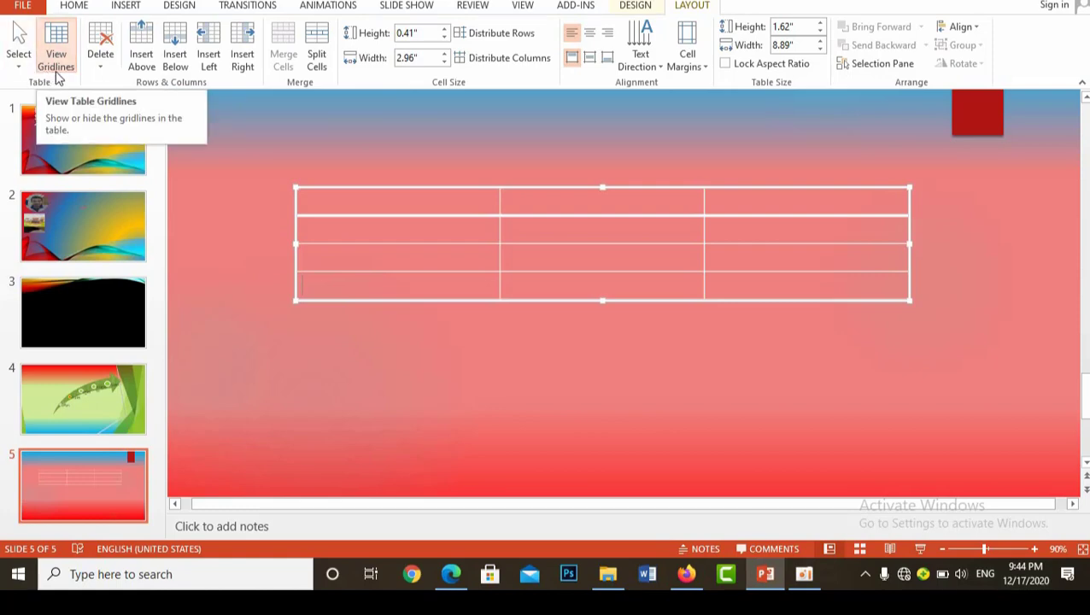
click(73, 77)
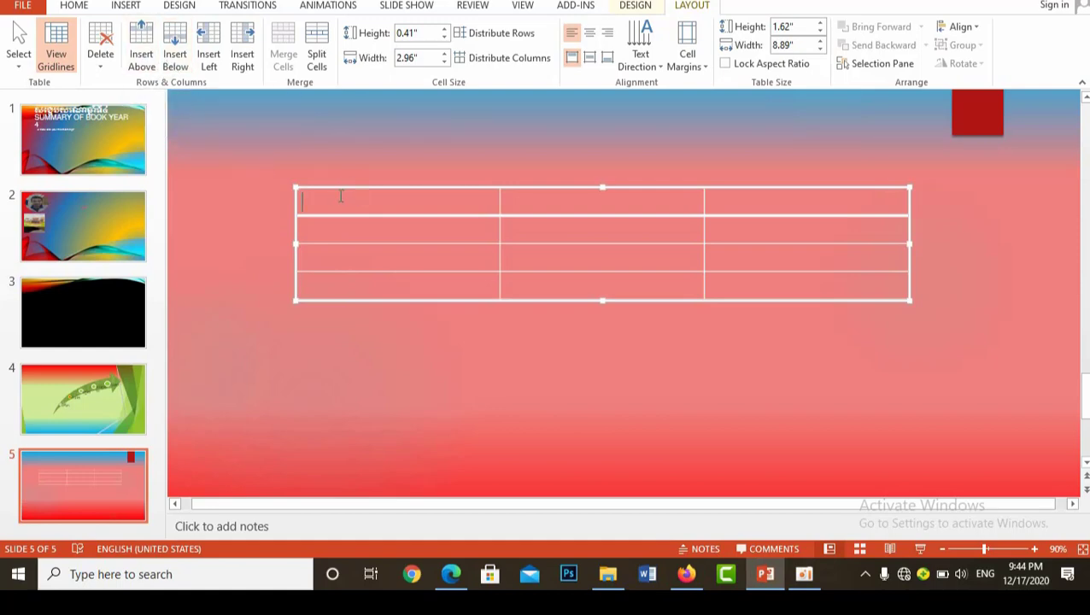
text(d)
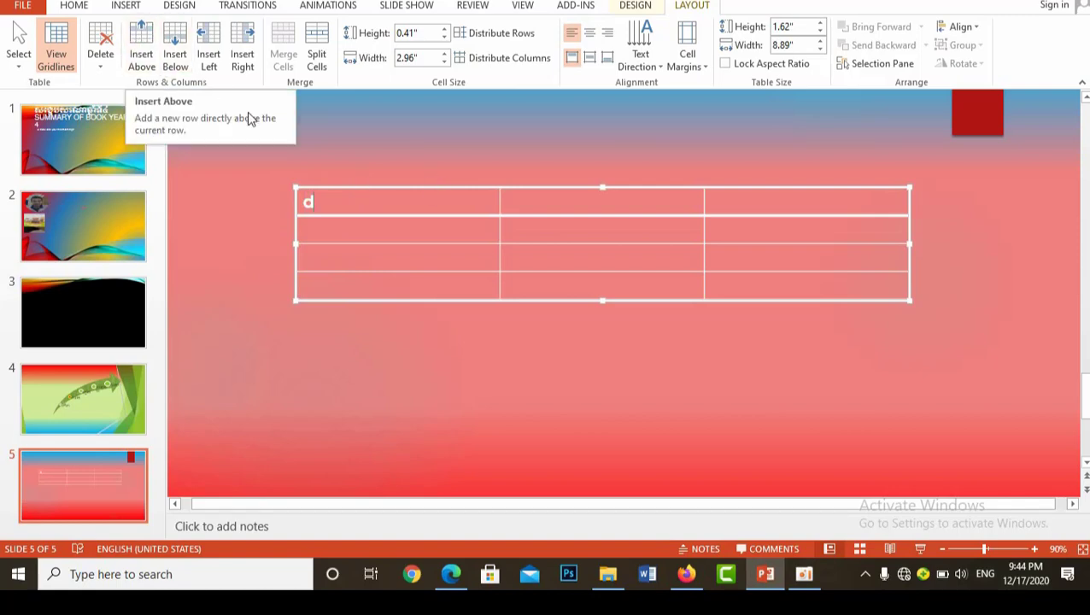
click(141, 39)
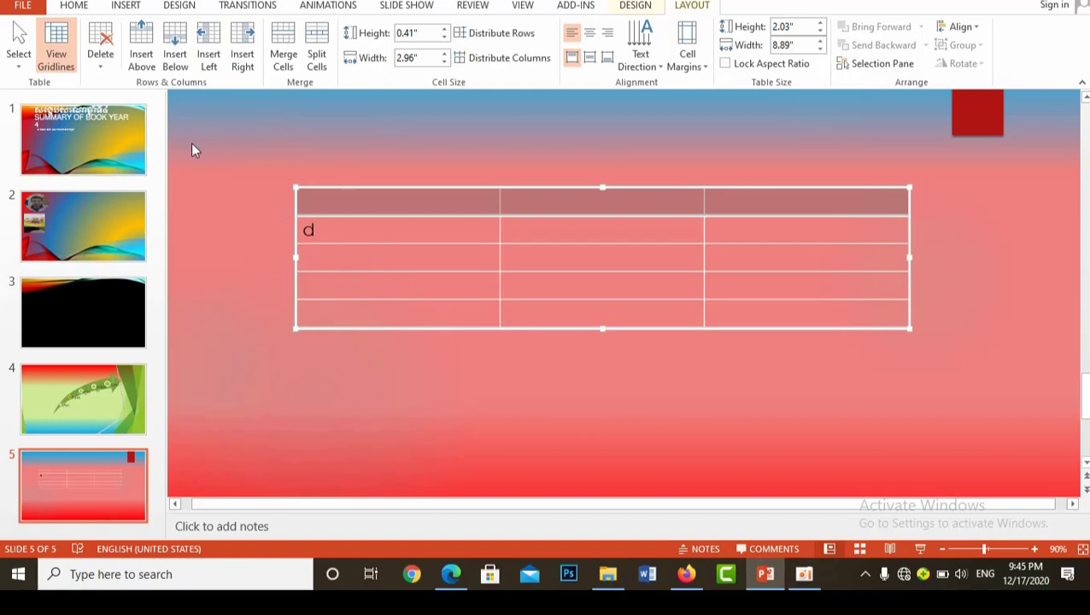
click(369, 313)
click(105, 43)
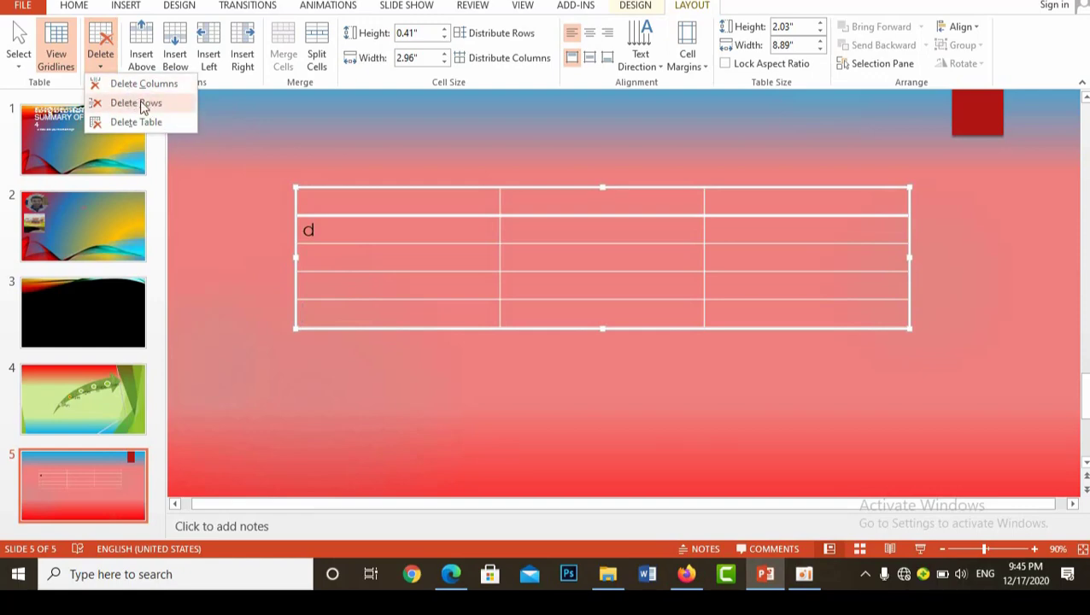
Step: Type 'd' in the lower-left cell, delete the extra row, and deselect the table's cells
click(337, 289)
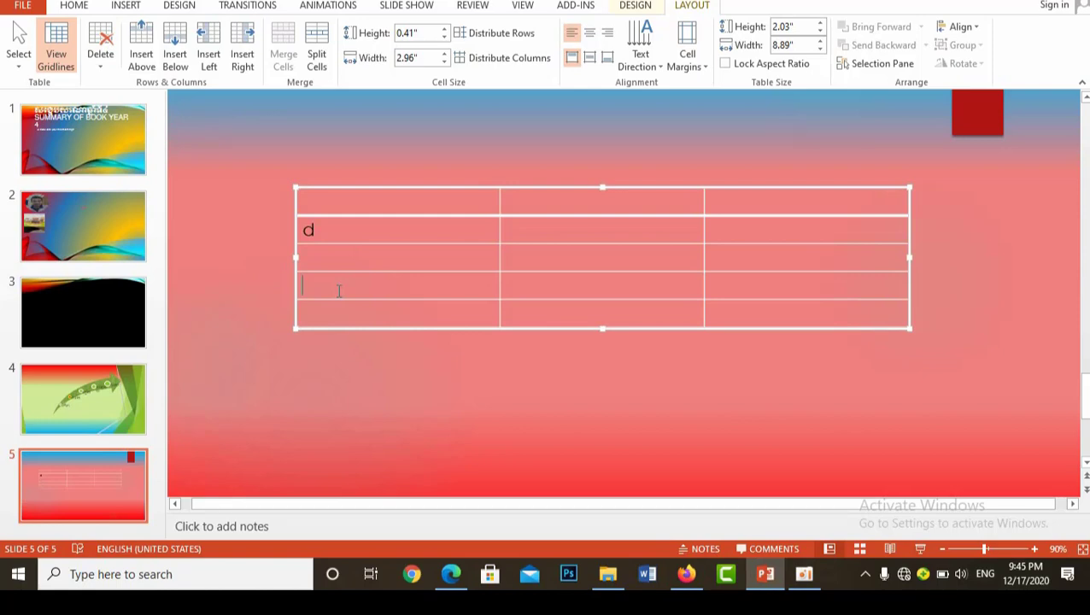
text(d)
click(105, 50)
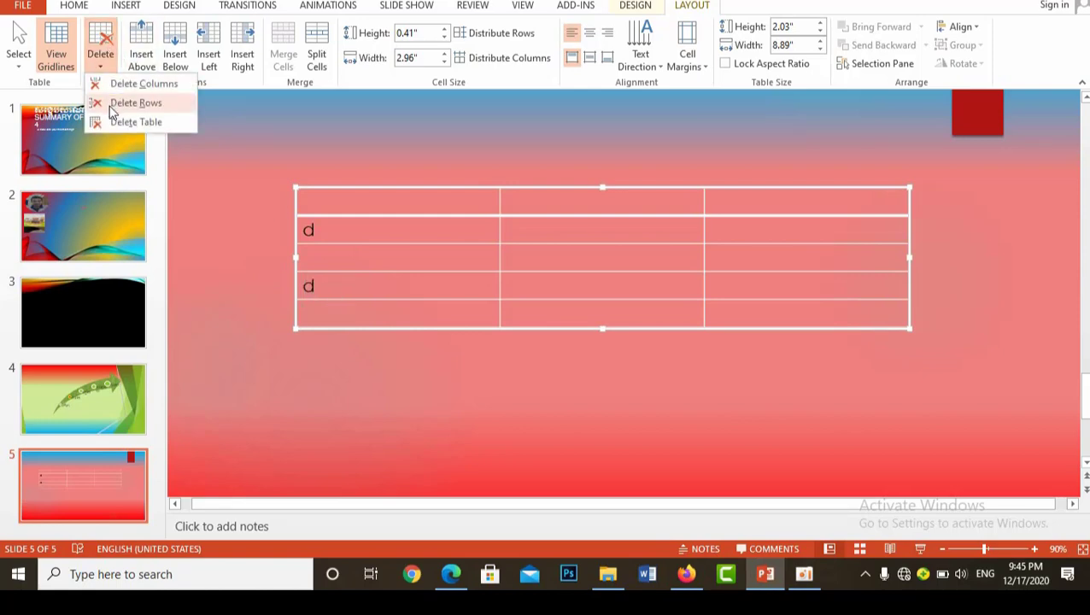
click(145, 103)
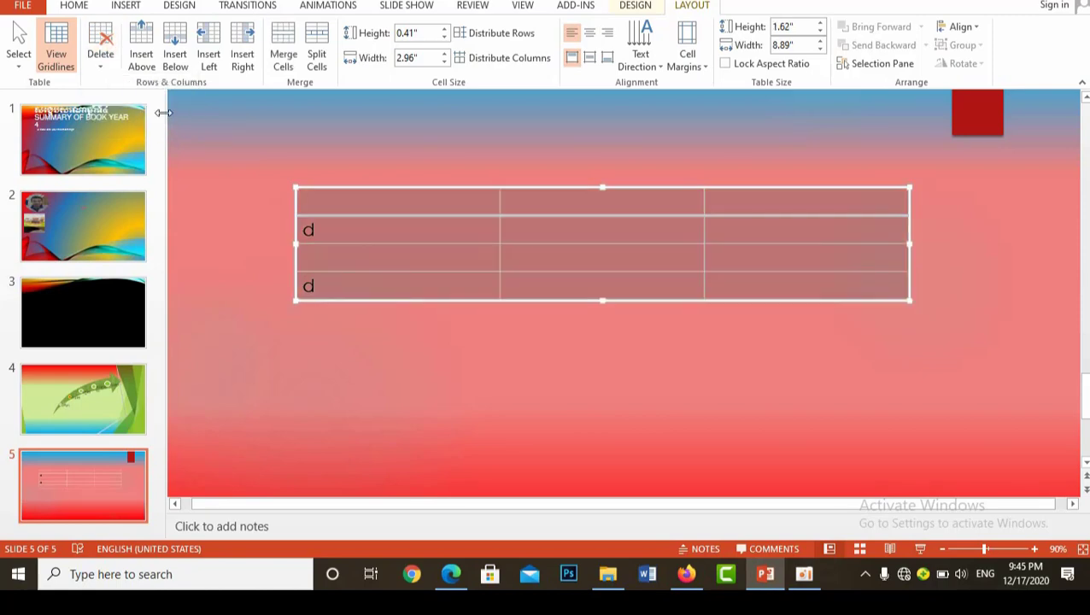
click(413, 281)
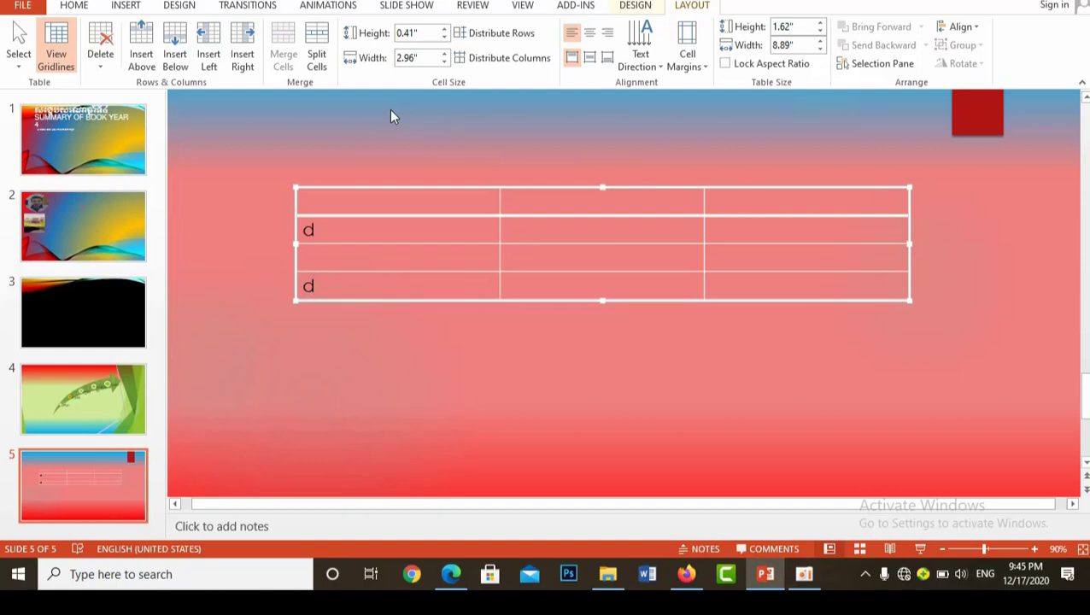
click(635, 7)
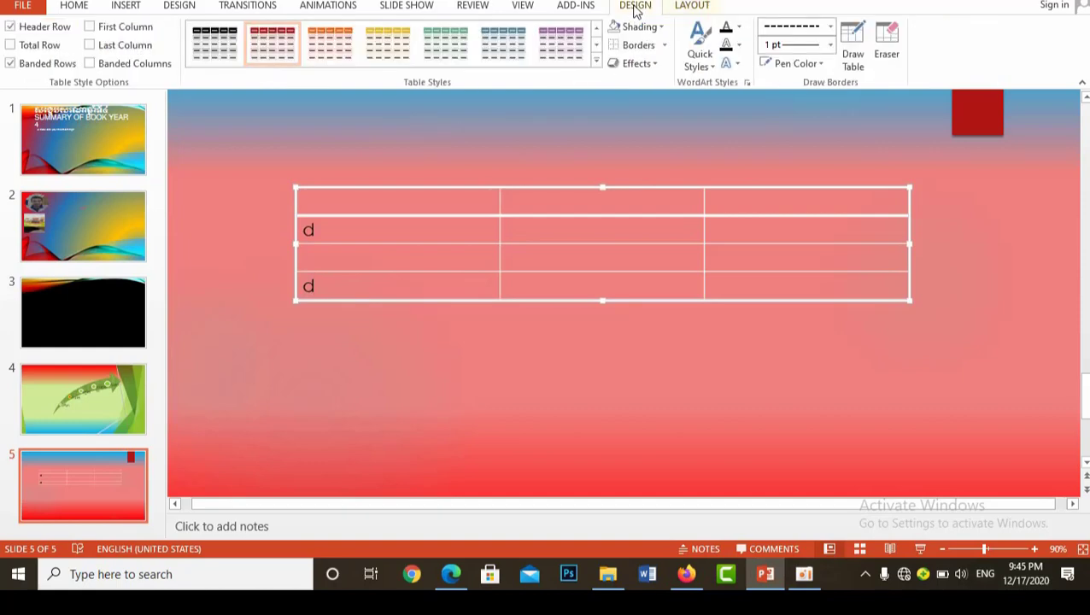
Step: Browse the Table Styles gallery and Shading colours without applying any change
click(597, 60)
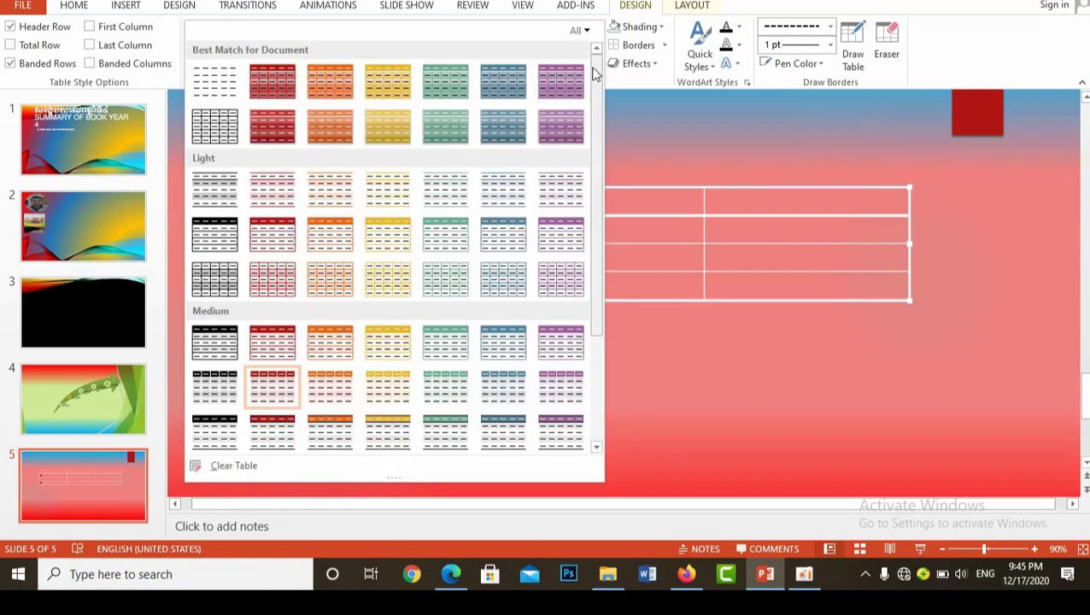
scroll(583, 131, down, 2)
scroll(583, 130, down, 2)
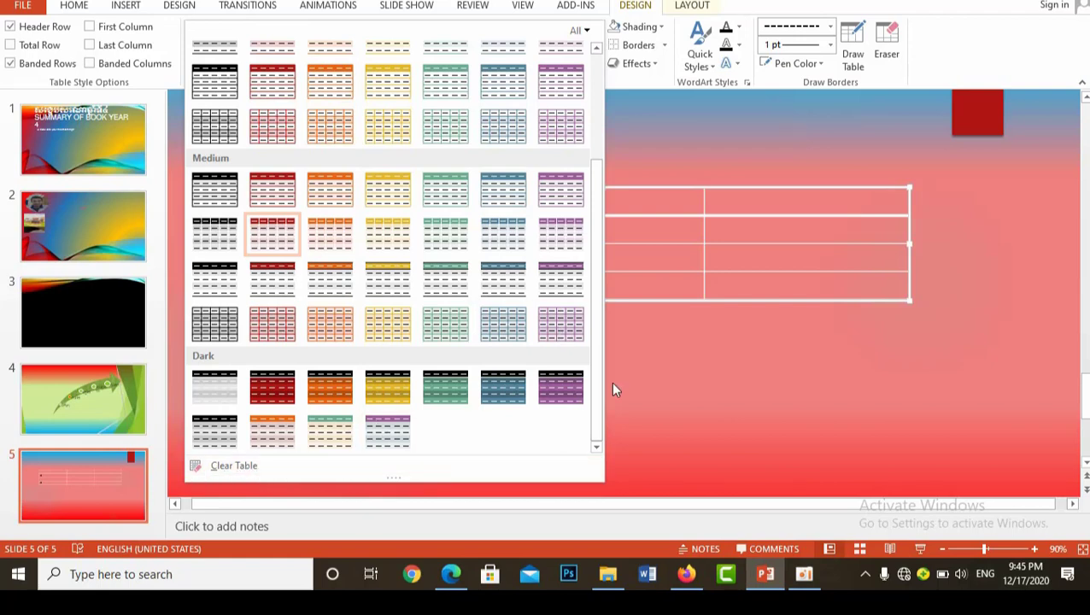
click(660, 366)
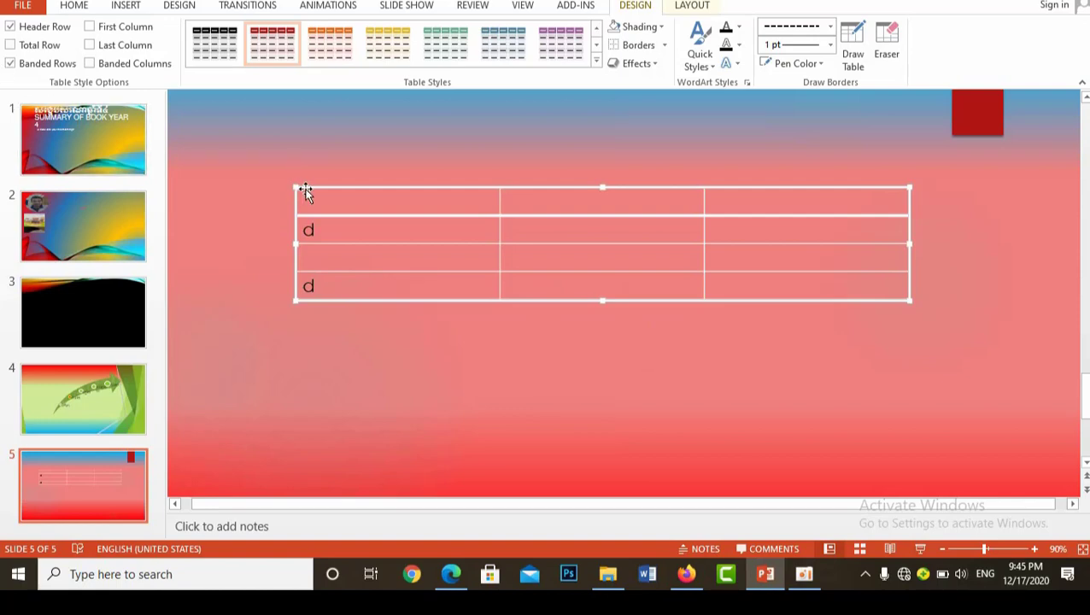
click(692, 6)
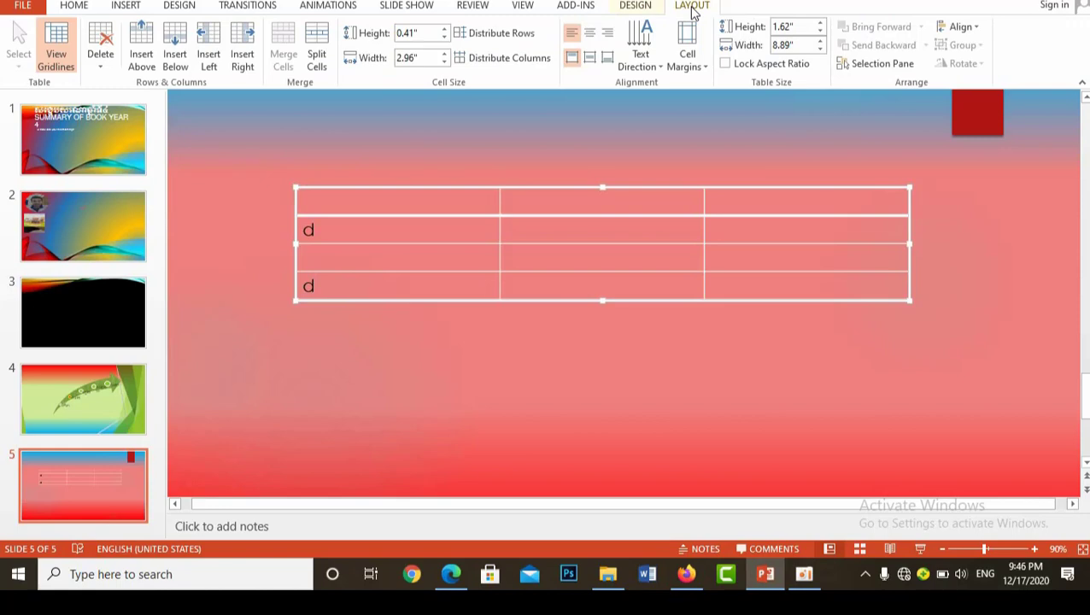
click(642, 6)
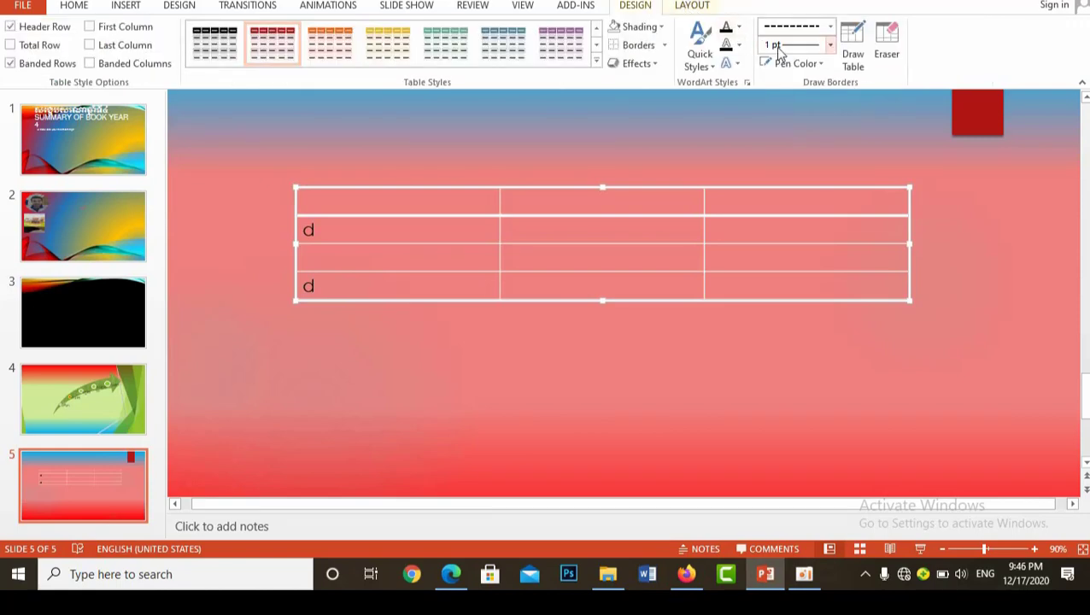
click(663, 27)
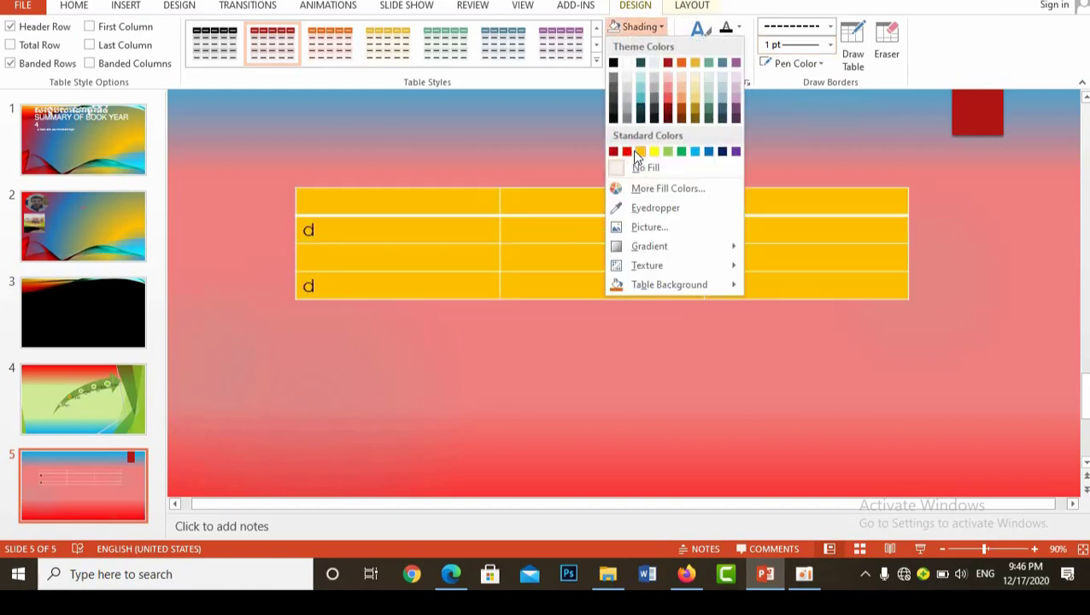
click(521, 205)
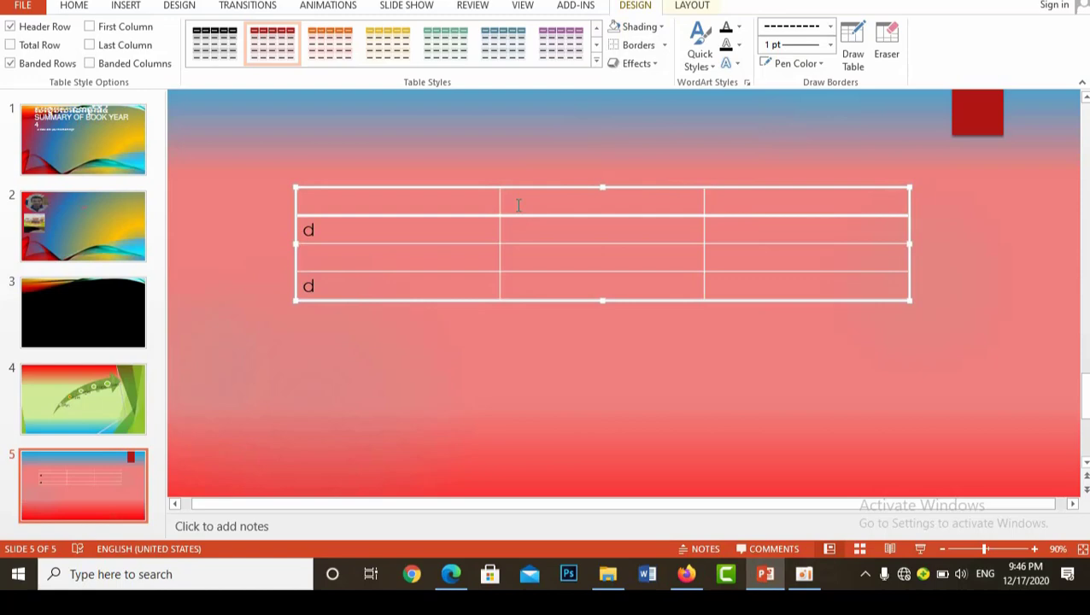
Step: Toggle All Borders so only dashed inner lines remain inside the solid outer frame
click(664, 45)
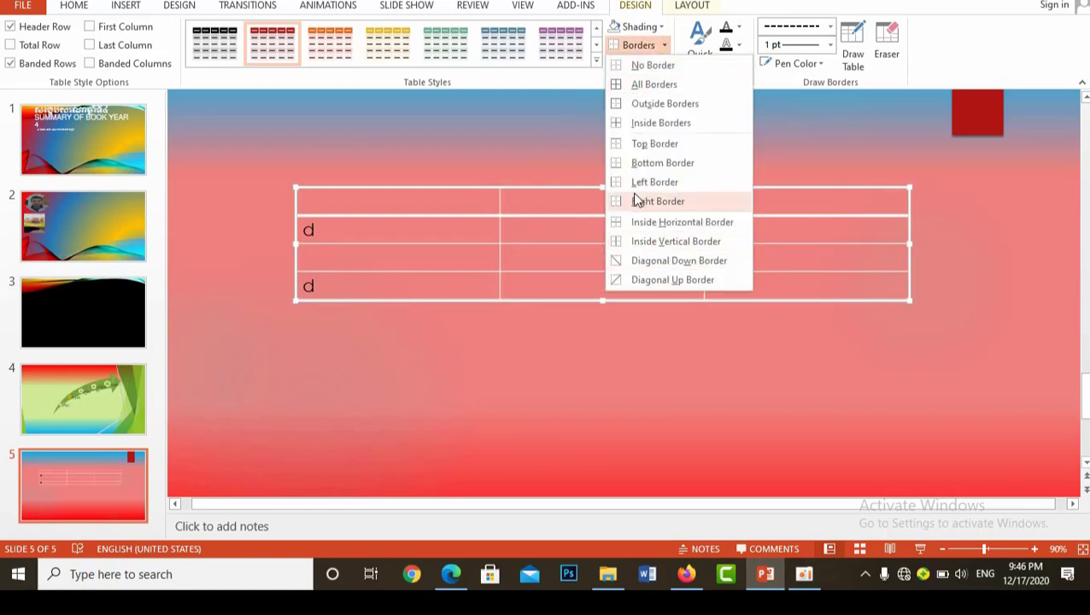
click(642, 88)
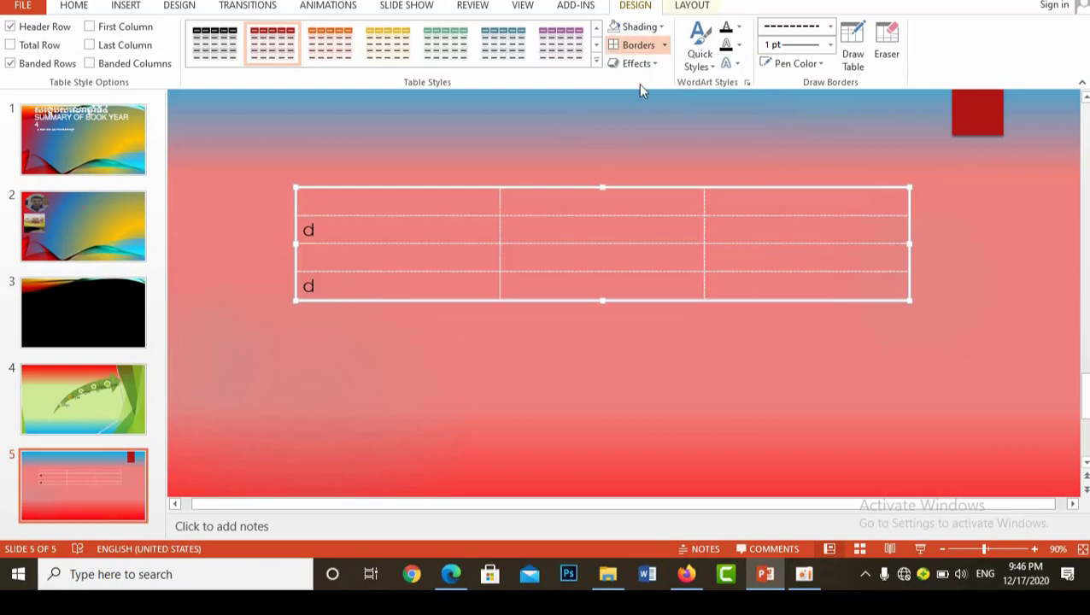
click(615, 239)
click(669, 49)
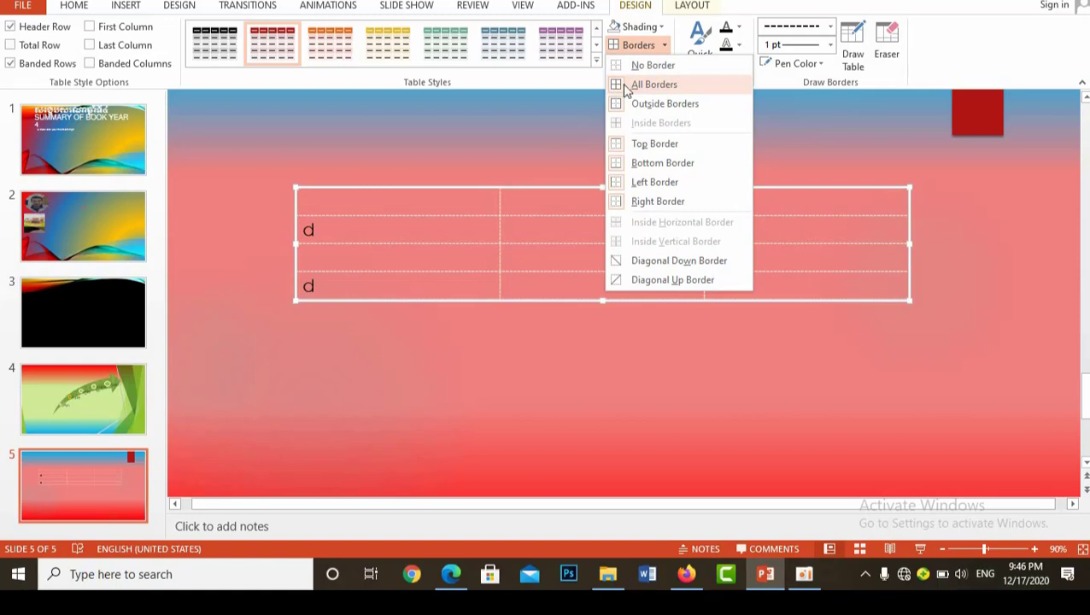
click(646, 88)
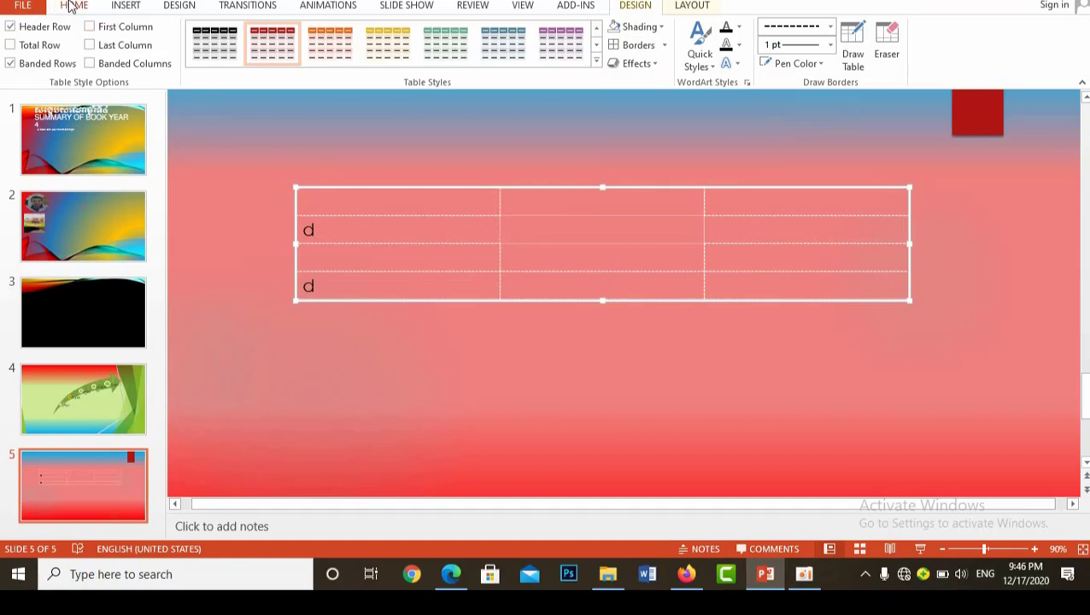
click(126, 6)
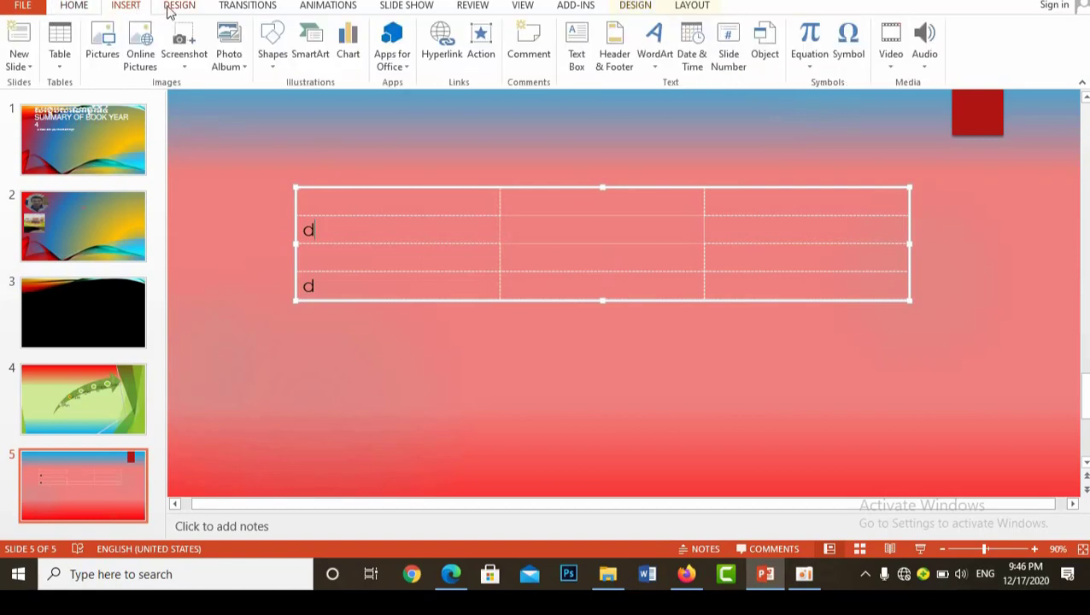
Step: Switch between the Design, table Design/Layout and Insert ribbons, then minimise PowerPoint with Win+D
click(179, 6)
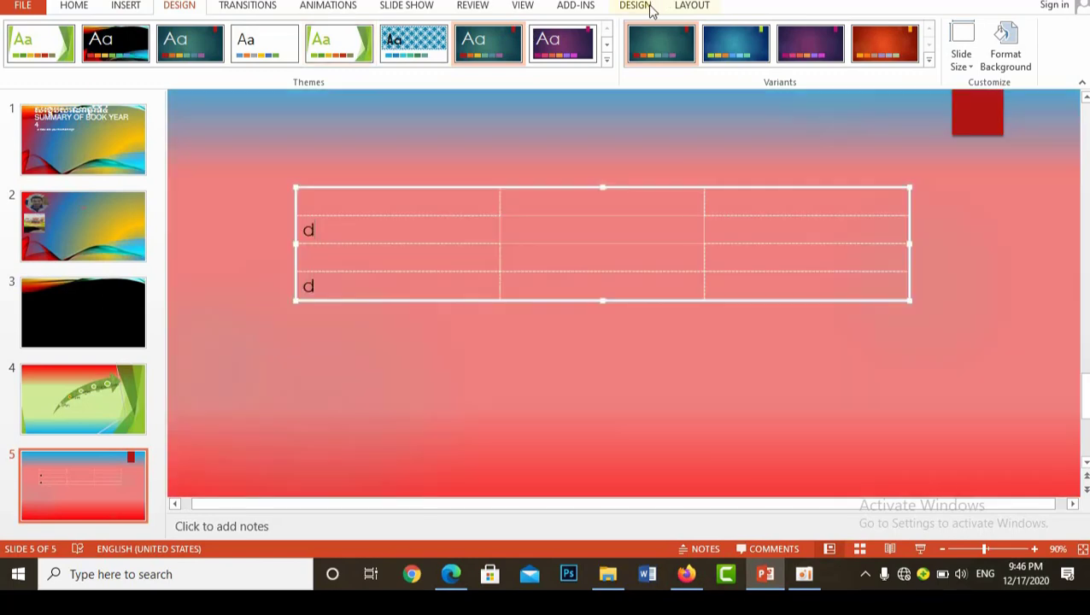
click(647, 7)
click(689, 6)
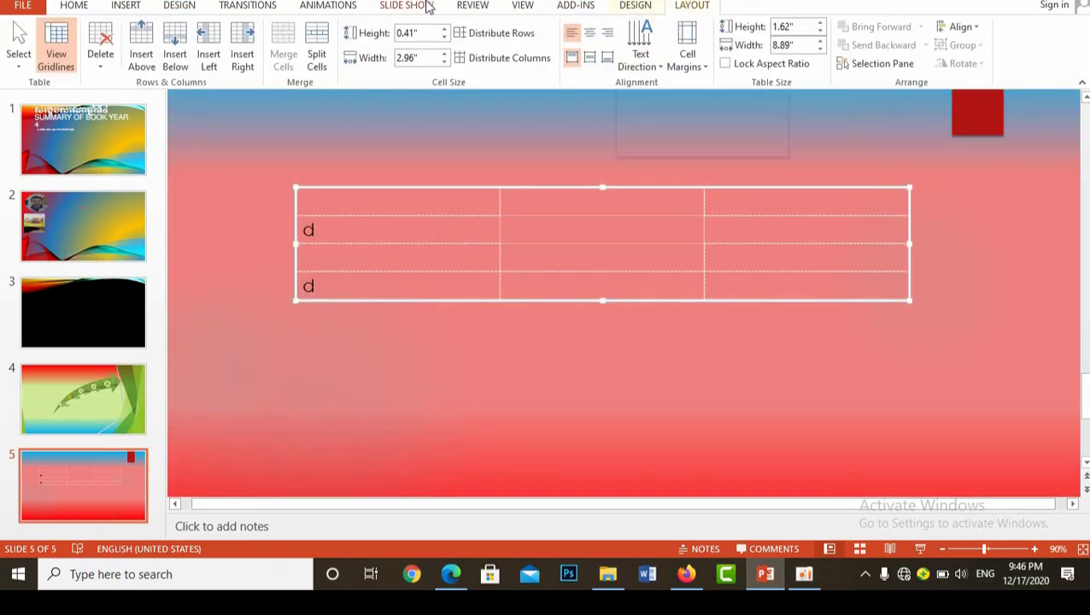
click(132, 7)
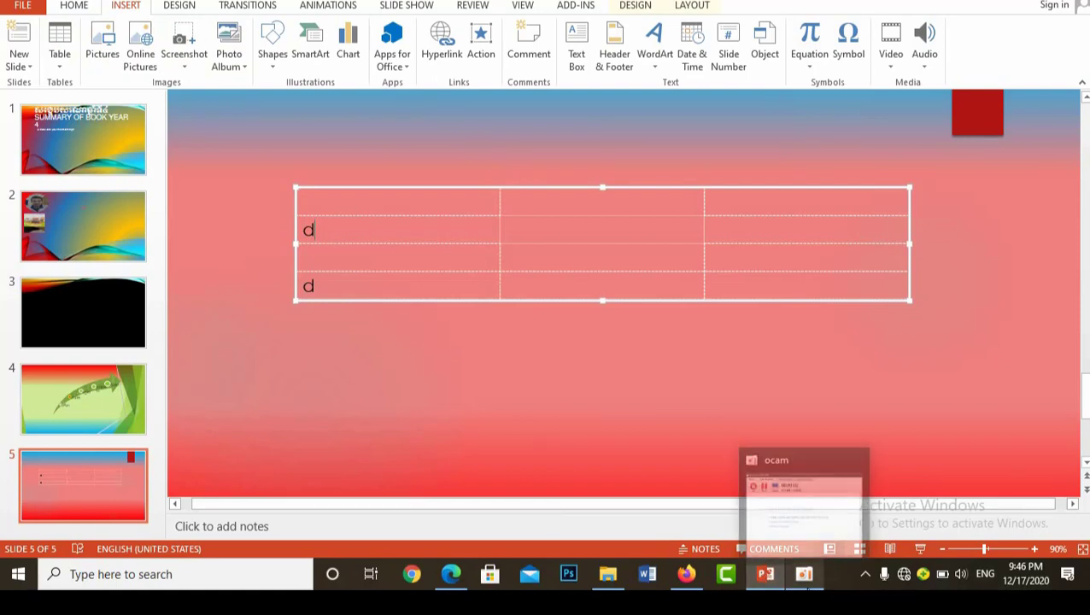
mouse_move(804, 574)
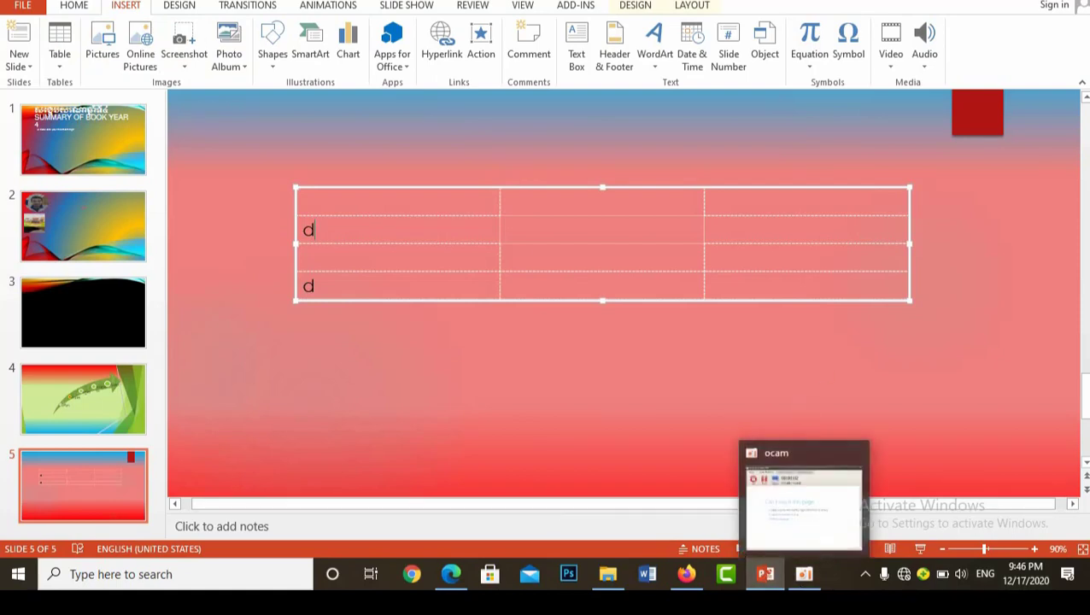
key(super+d)
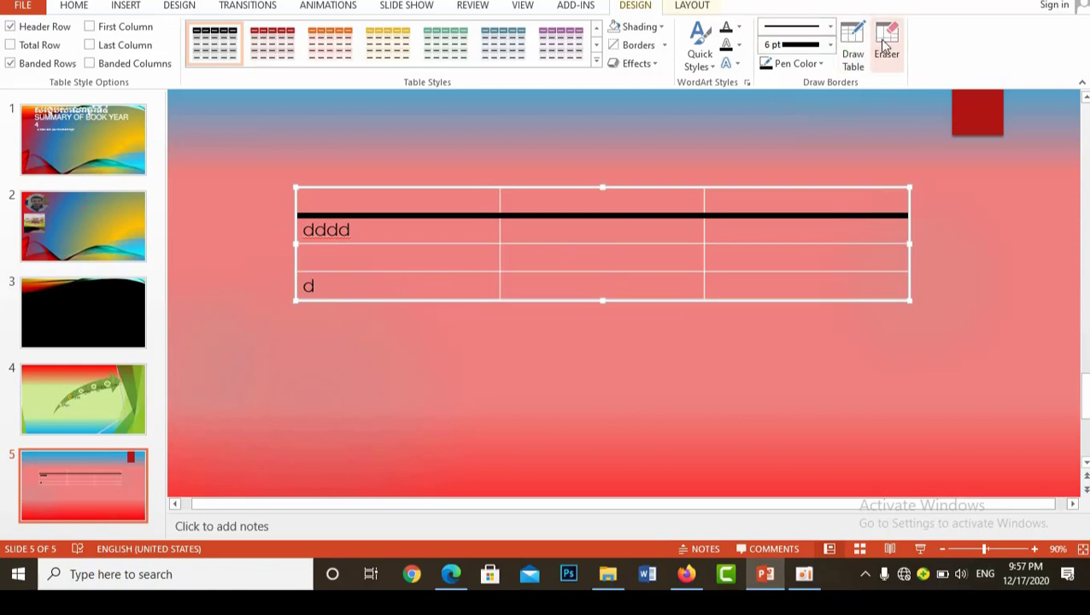
Step: Set the border pen to 6 pt weight in yellow
click(830, 46)
click(829, 45)
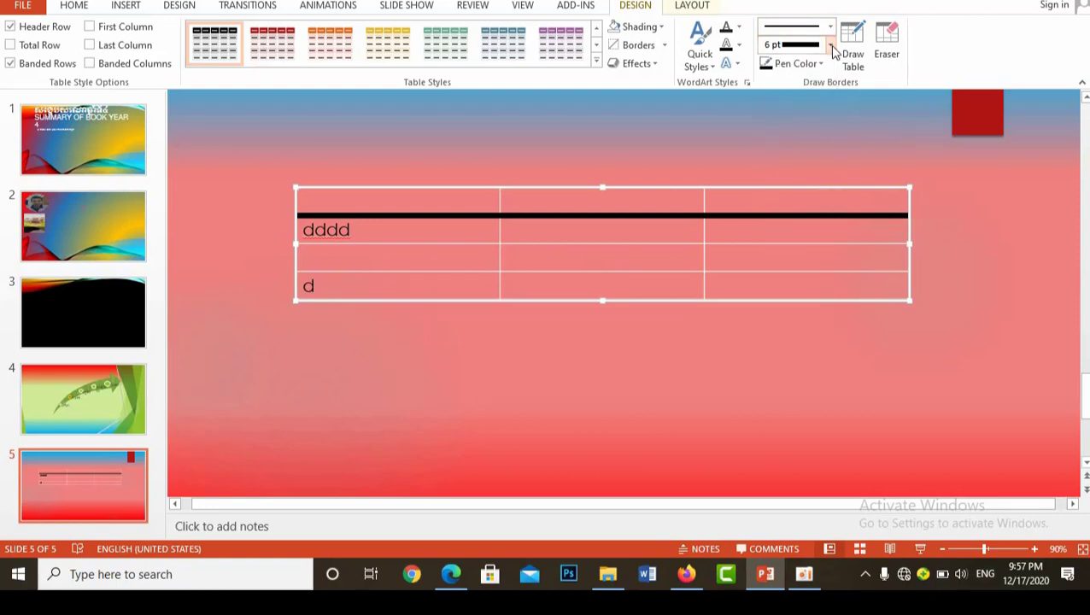
click(822, 65)
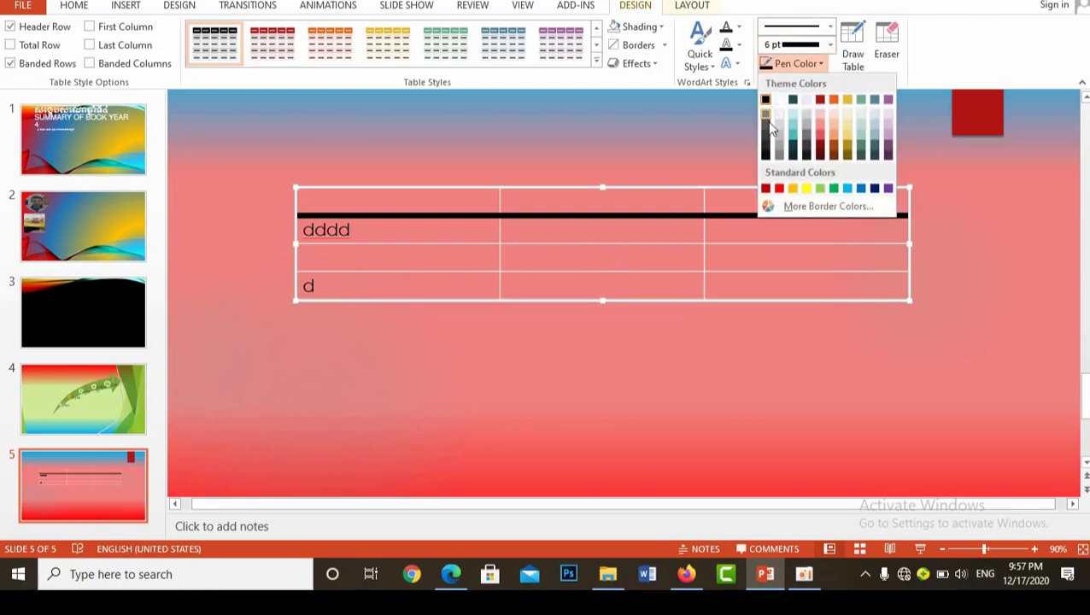
click(807, 189)
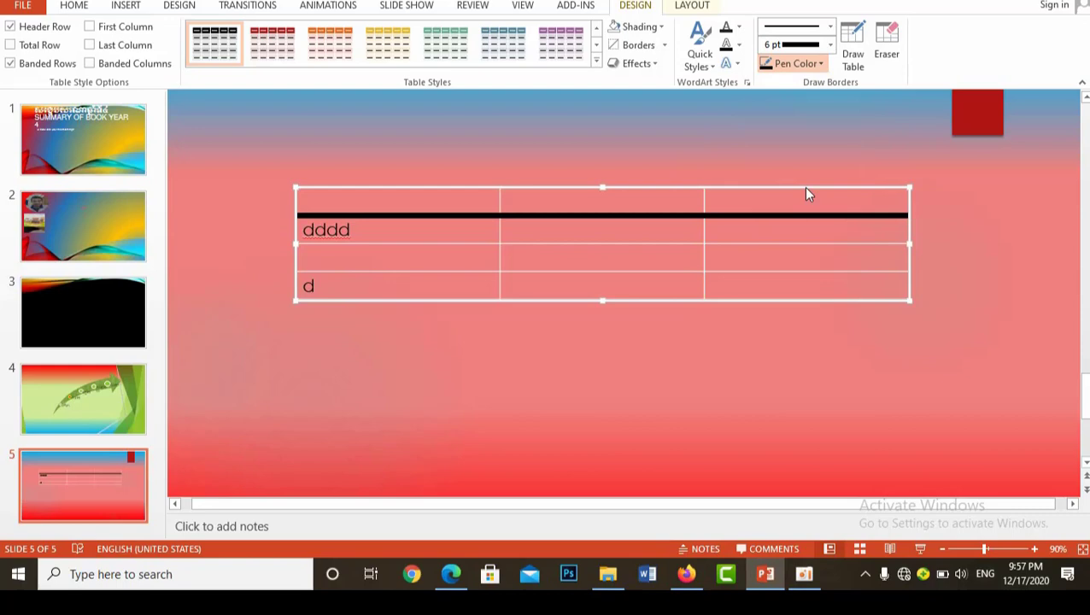
Step: Draw yellow borders down the first column boundary and beneath the 'dddd' row
click(853, 47)
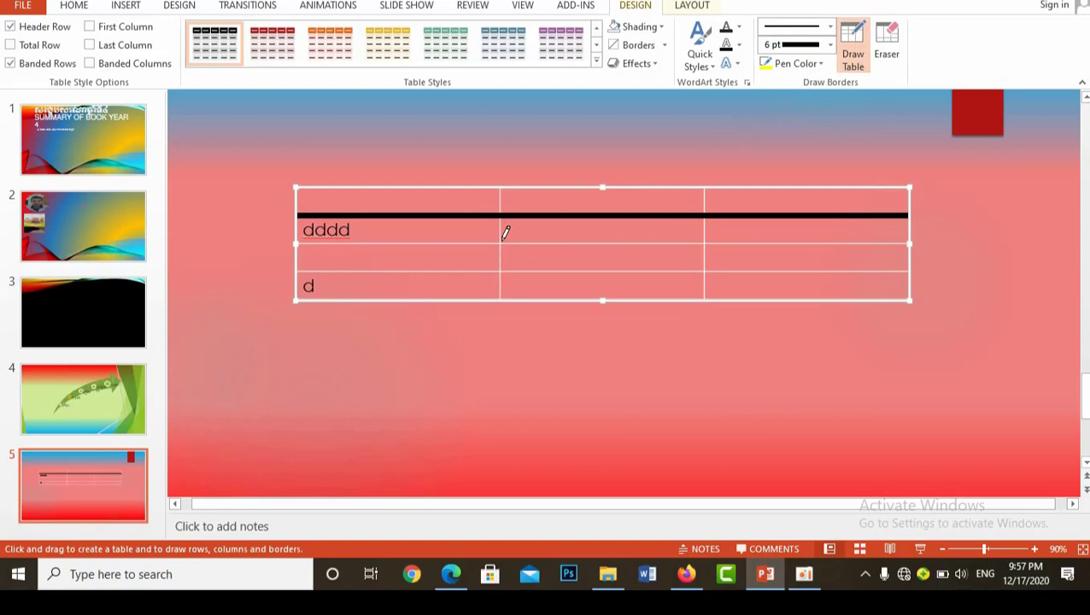
drag(501, 188, 499, 297)
click(524, 270)
click(441, 269)
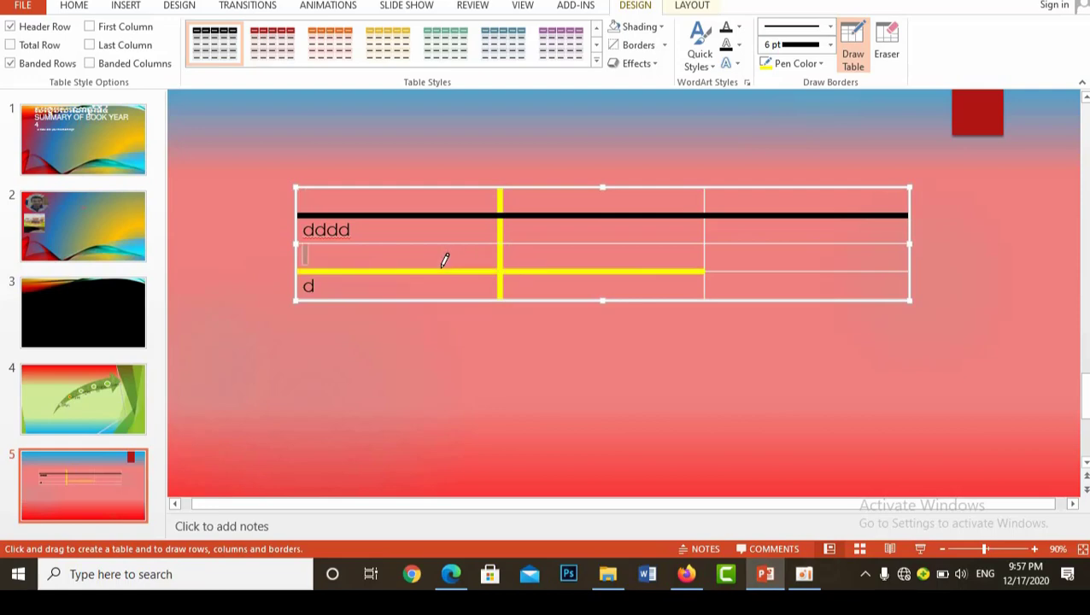
click(395, 242)
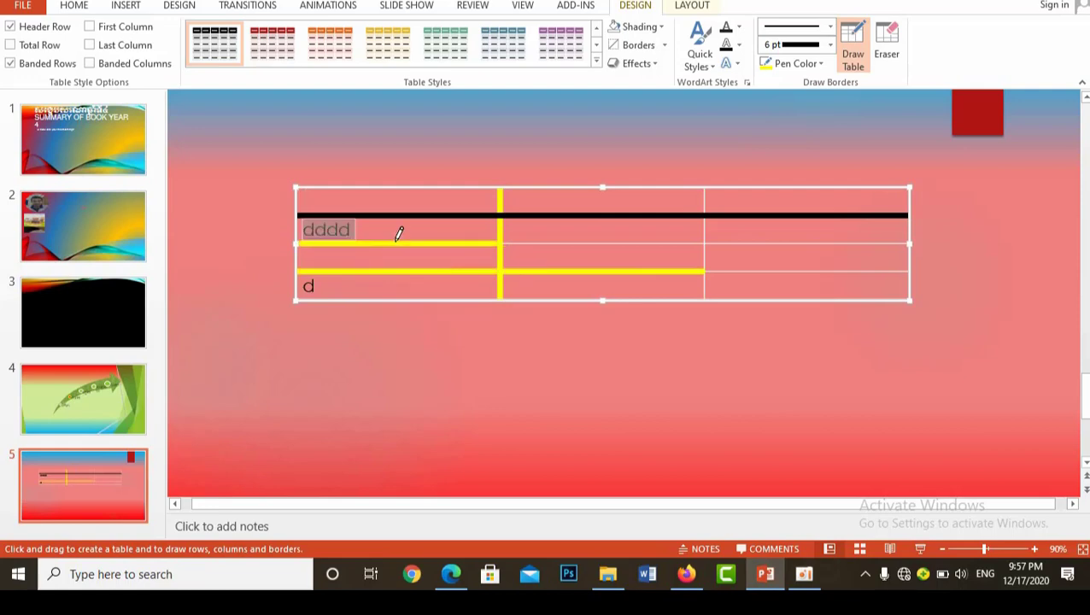
click(296, 198)
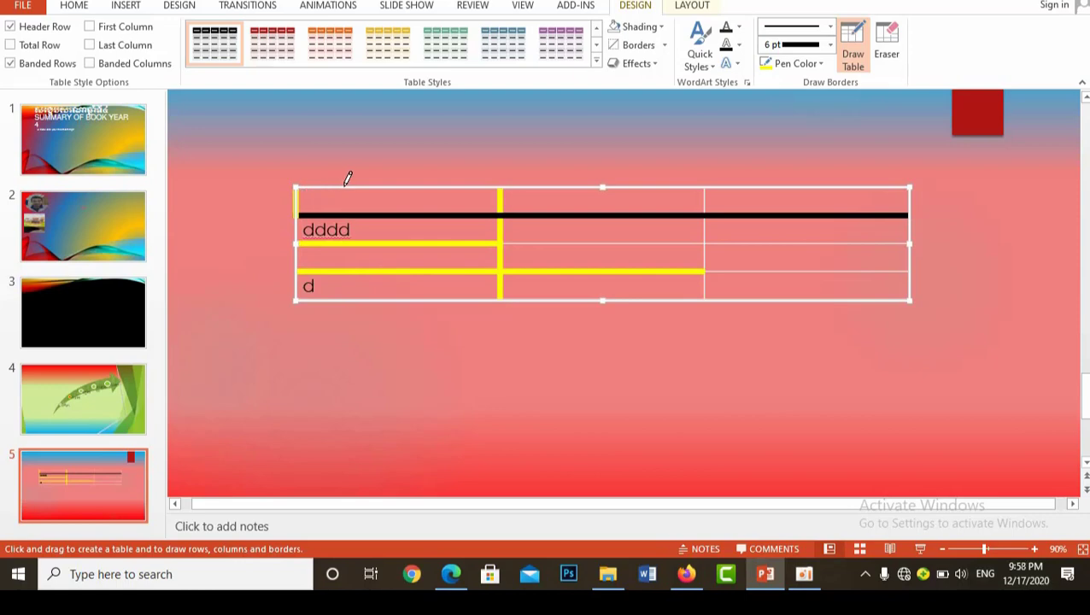
key(Escape)
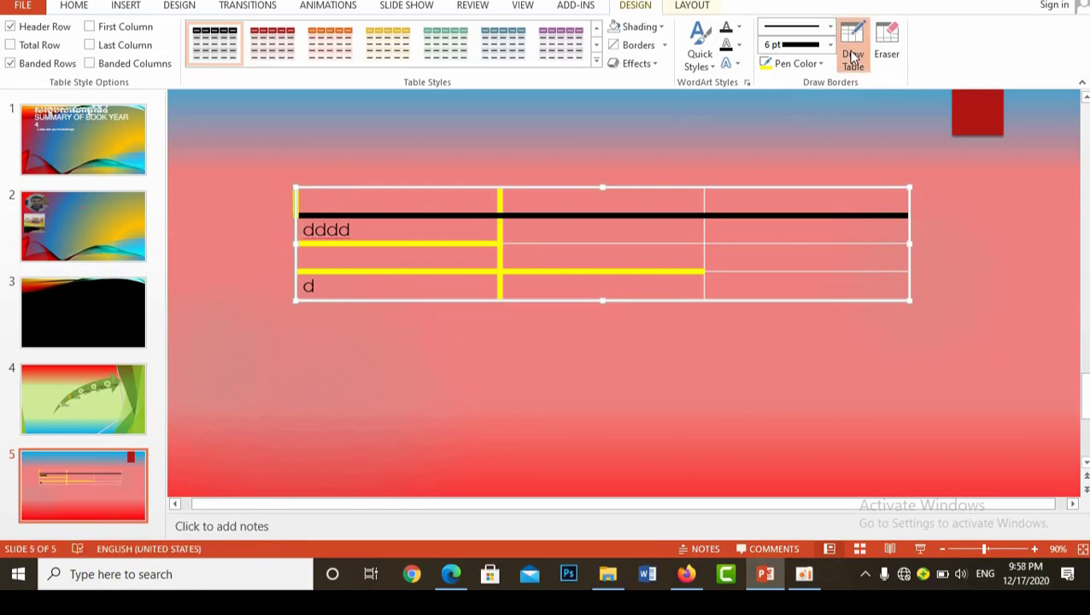
Step: Draw yellow borders on the middle and right columns' lower row lines, then stop drawing
click(852, 47)
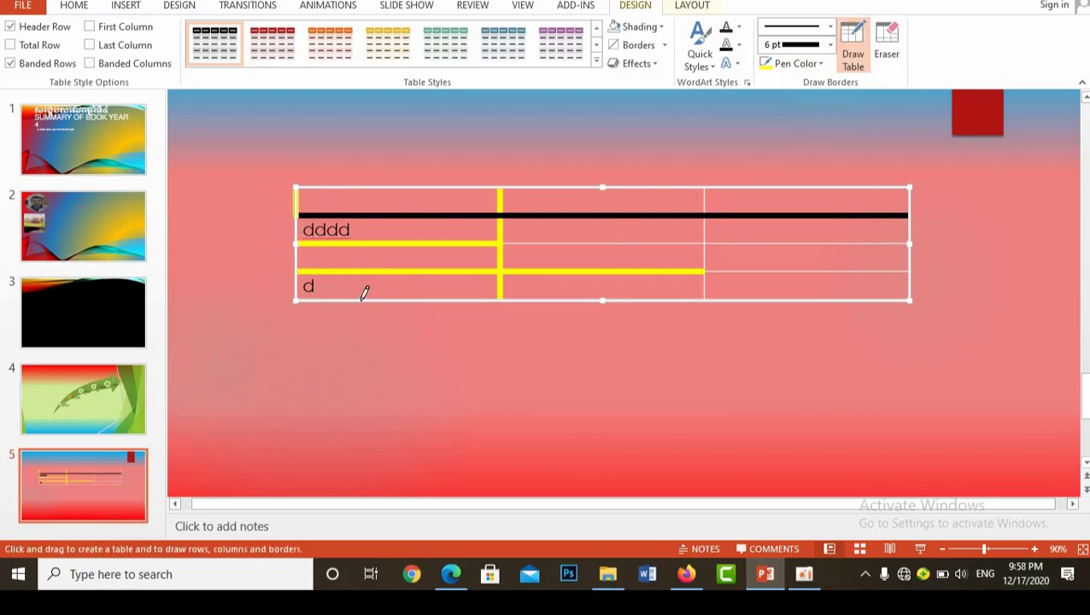
key(Escape)
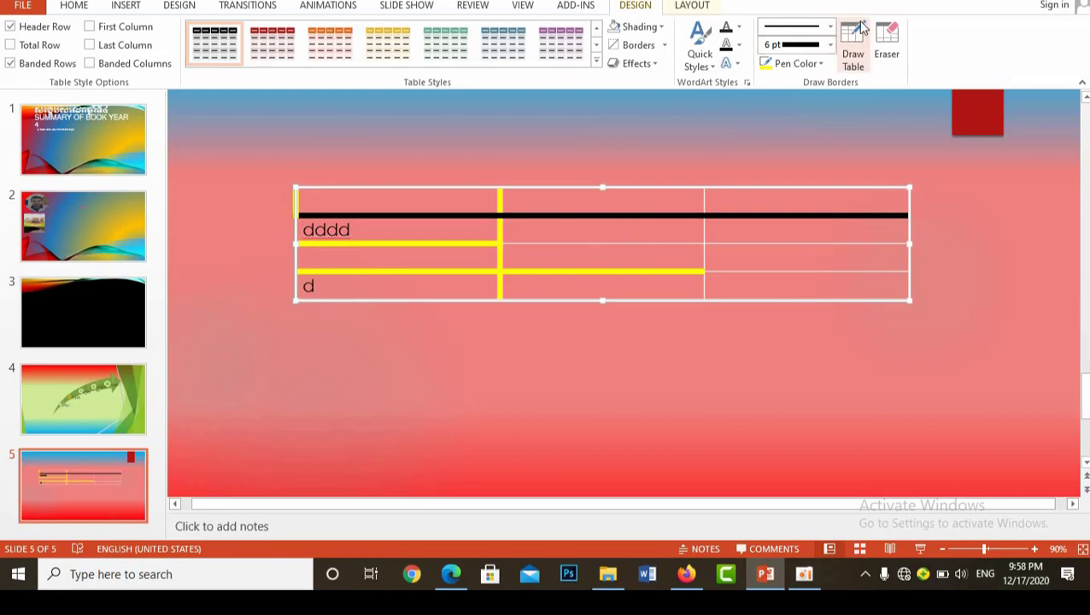
click(852, 47)
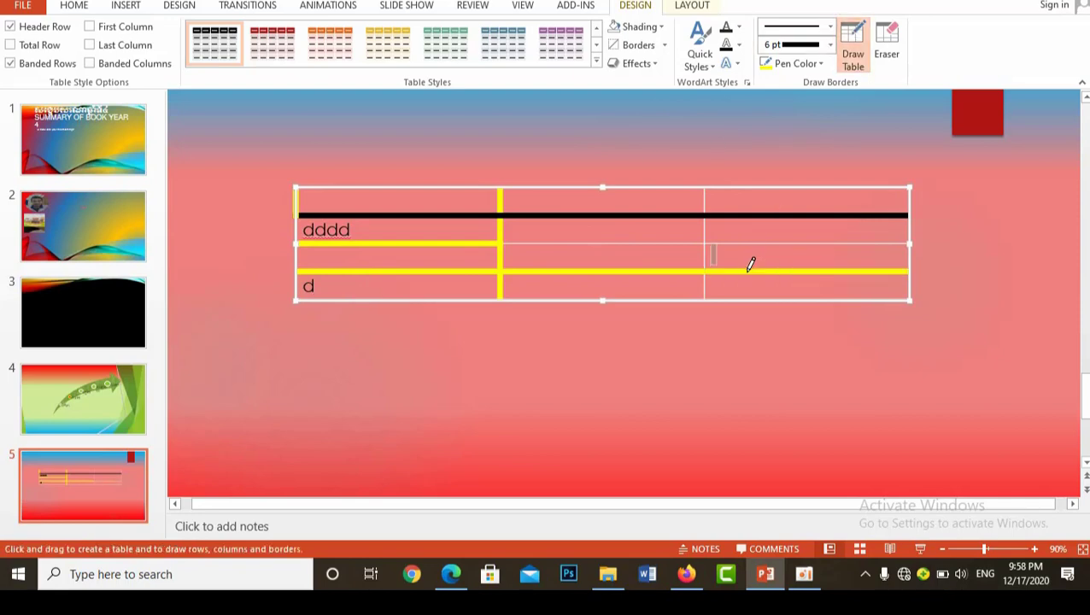
click(746, 271)
click(769, 243)
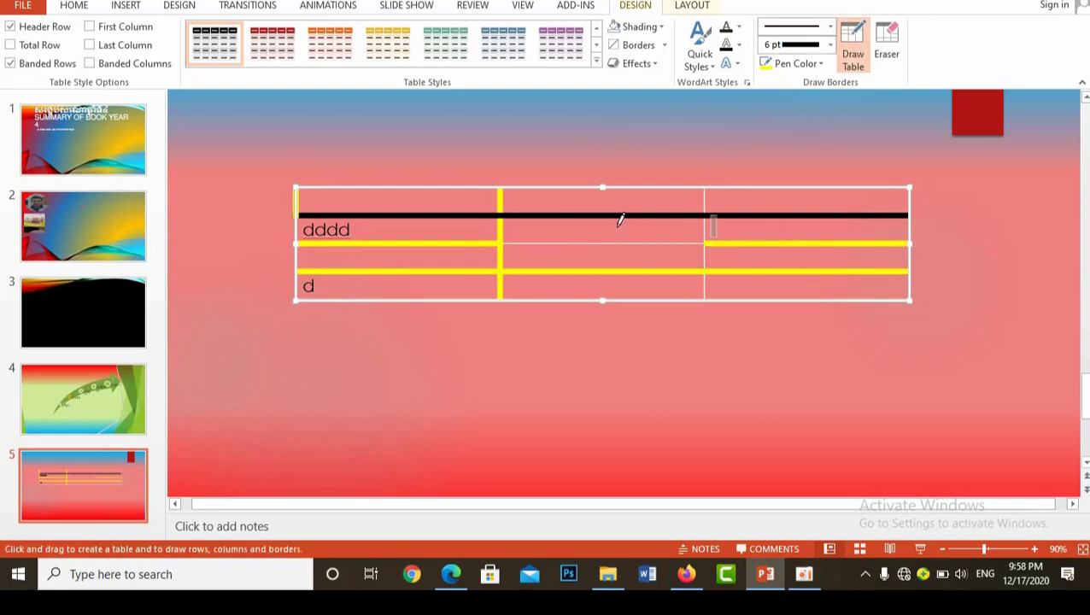
click(611, 242)
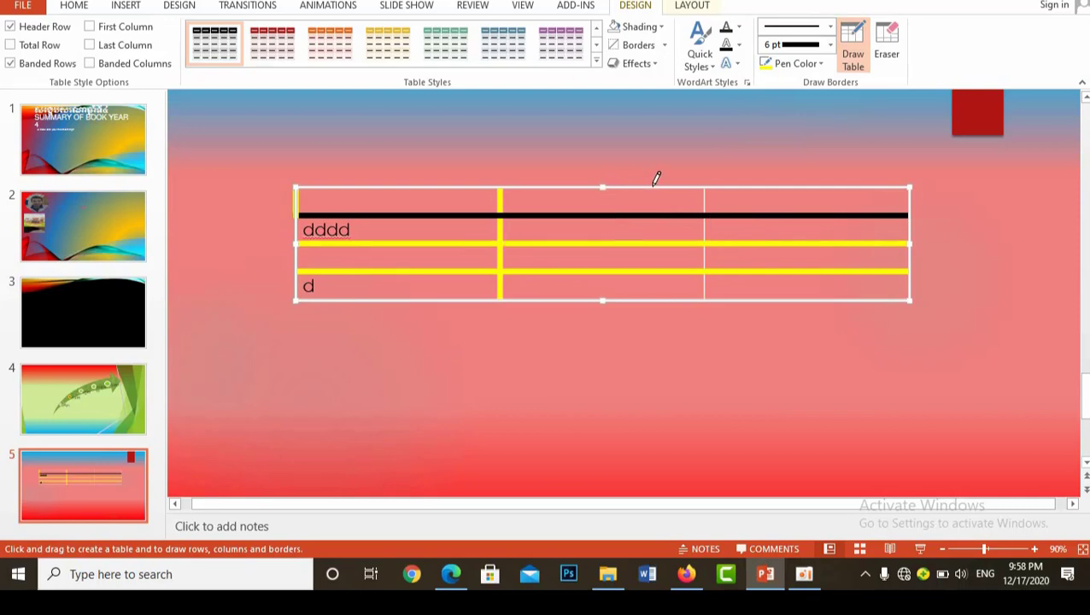
key(Escape)
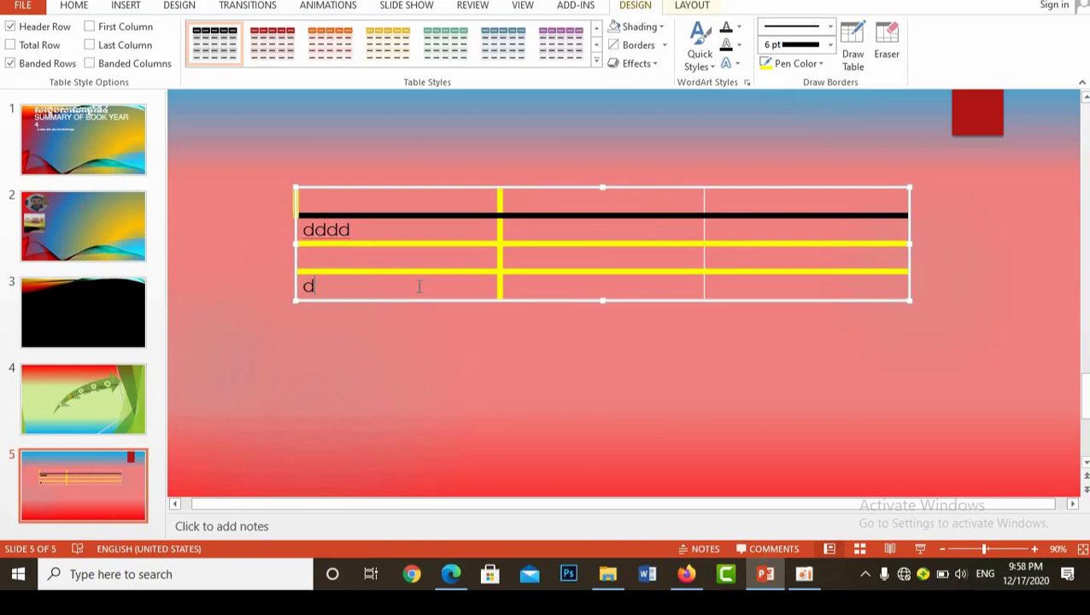
Step: Narrow the table's first column to 2.4" with the Width spinner
click(688, 6)
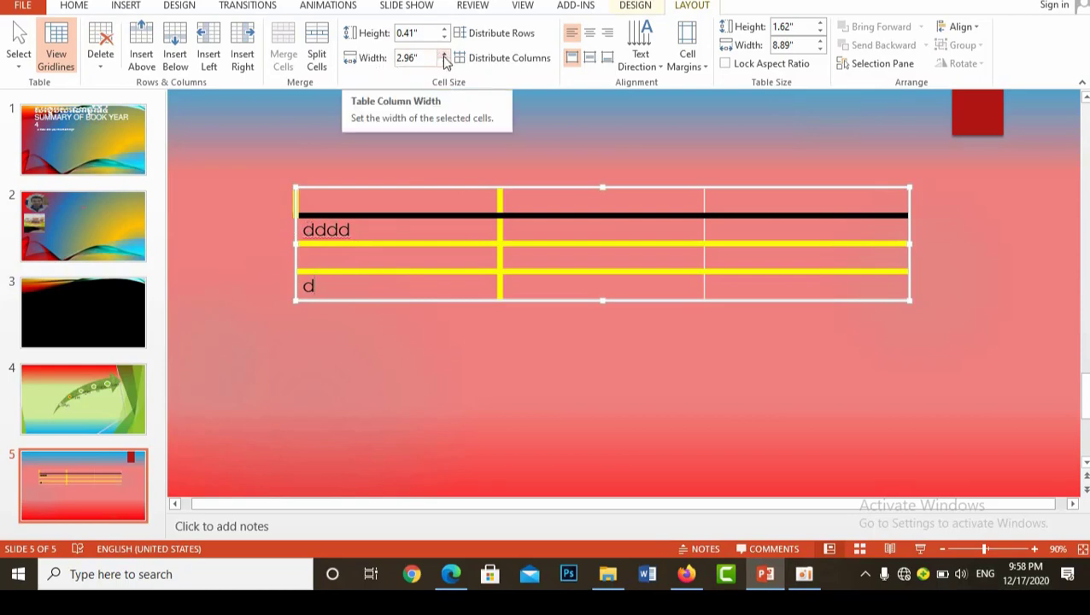
click(444, 67)
click(444, 66)
click(444, 67)
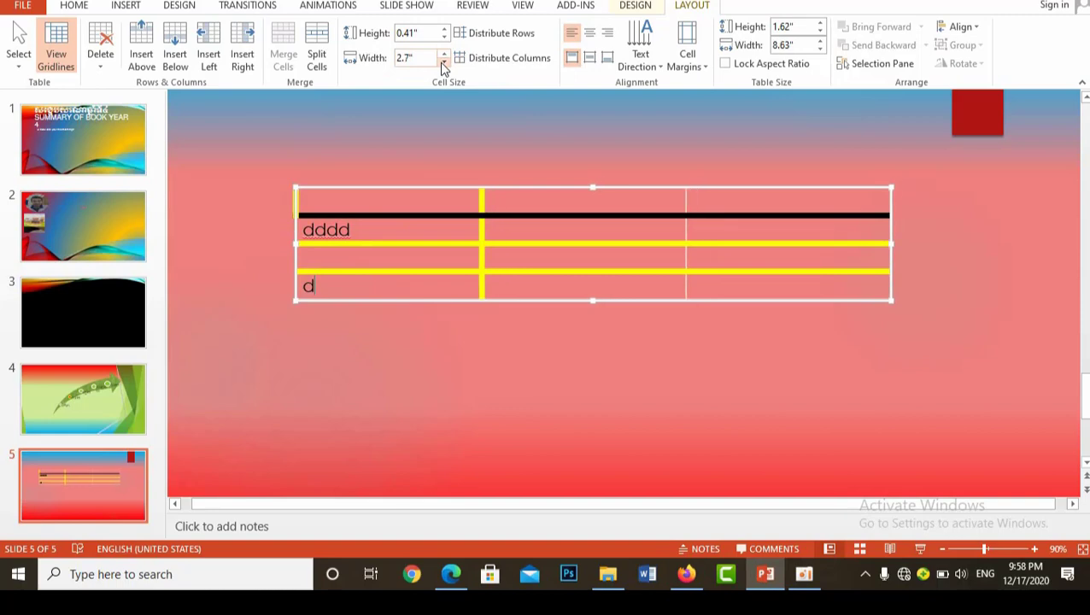
click(443, 67)
click(444, 67)
click(443, 67)
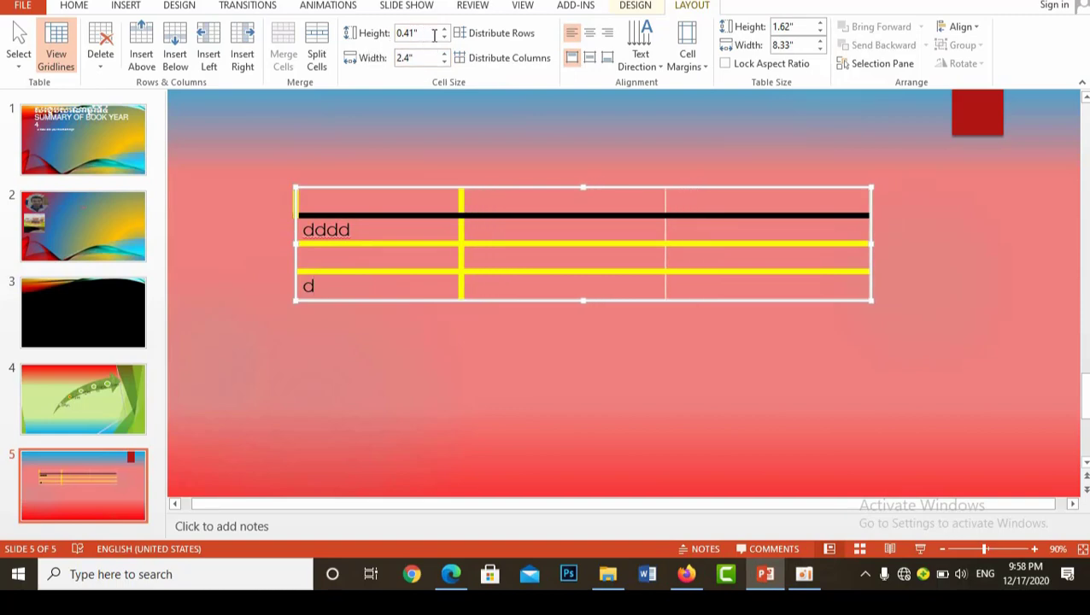
Step: Adjust the bottom row's height to 0.4" with the Height spinner
click(444, 29)
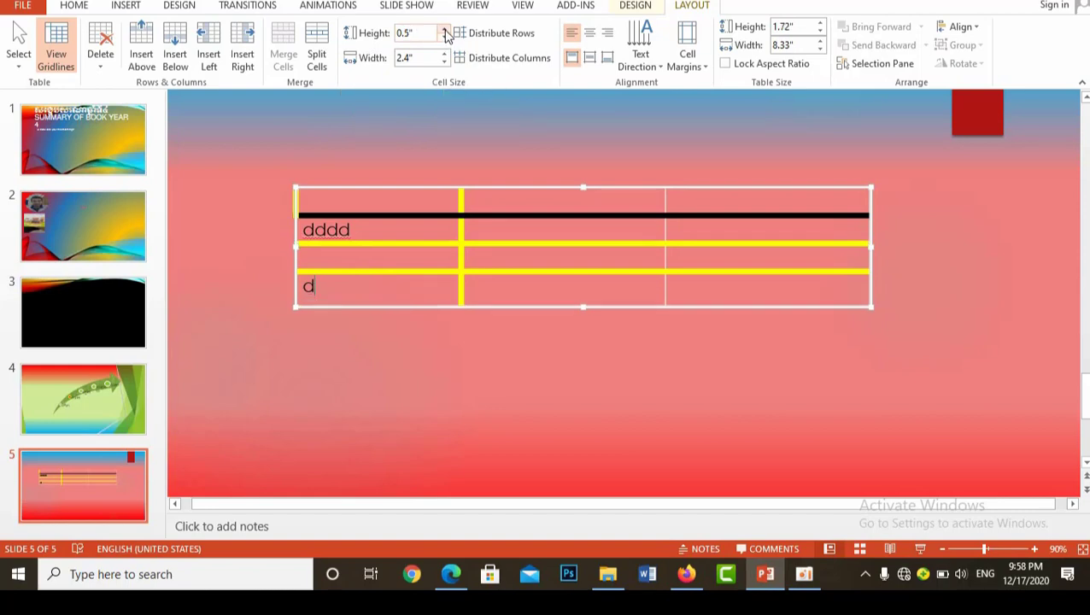
click(444, 29)
click(444, 29)
click(445, 29)
click(444, 29)
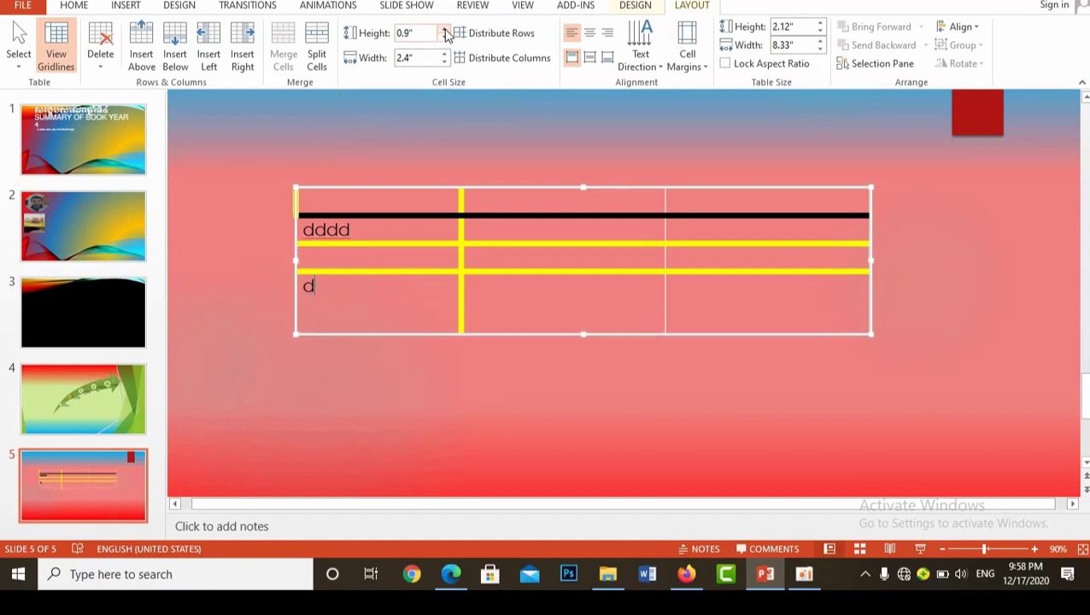
click(444, 39)
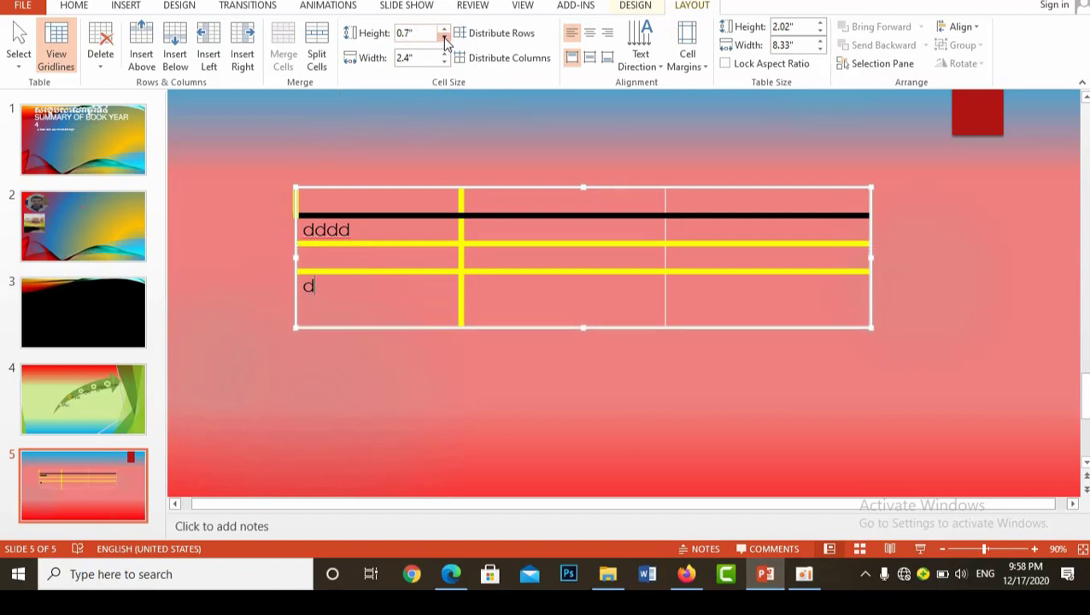
click(444, 38)
click(444, 39)
click(444, 39)
click(444, 39)
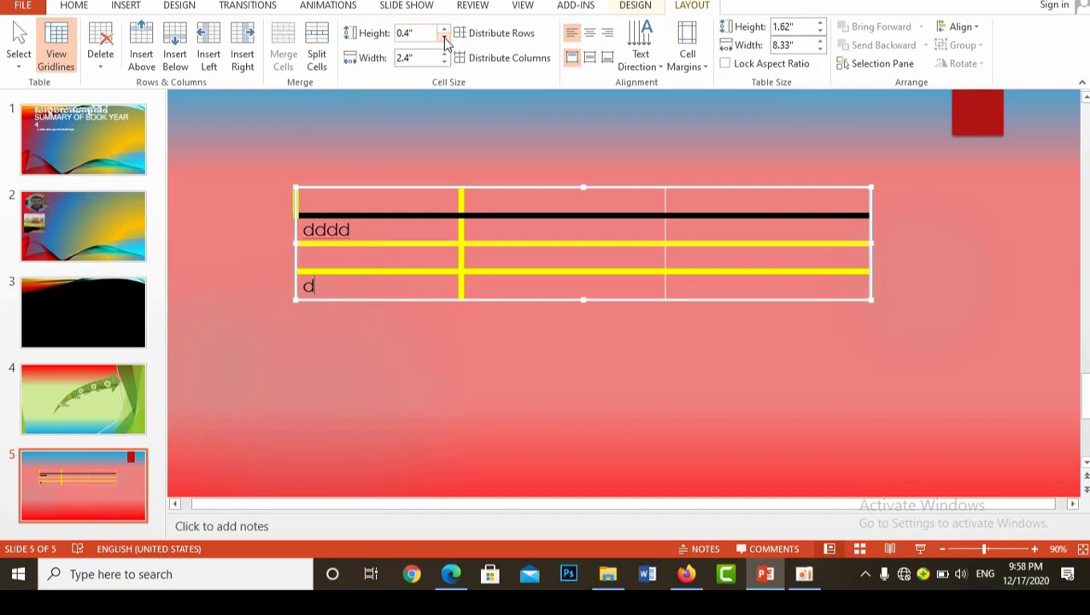
Step: Center the 'd' in the bottom-left cell, trying 270° rotation before settling on horizontal text
click(587, 36)
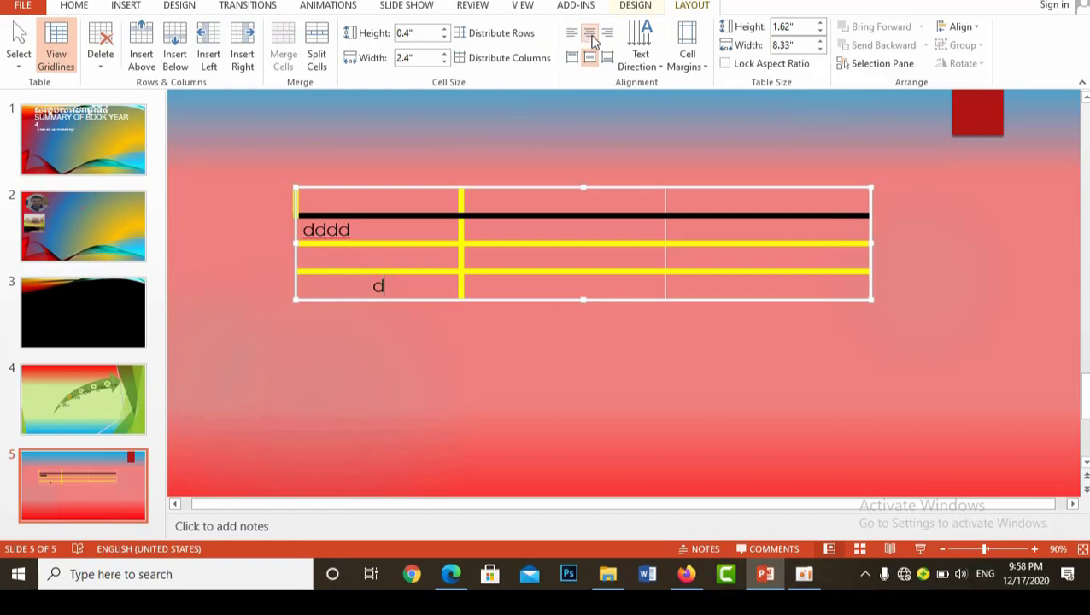
click(664, 75)
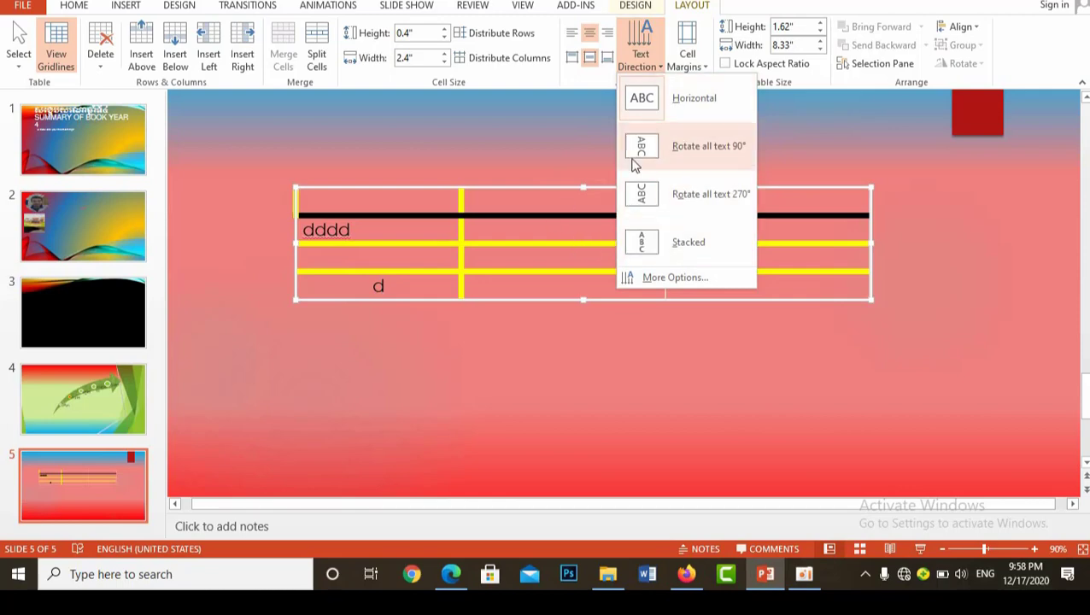
click(642, 195)
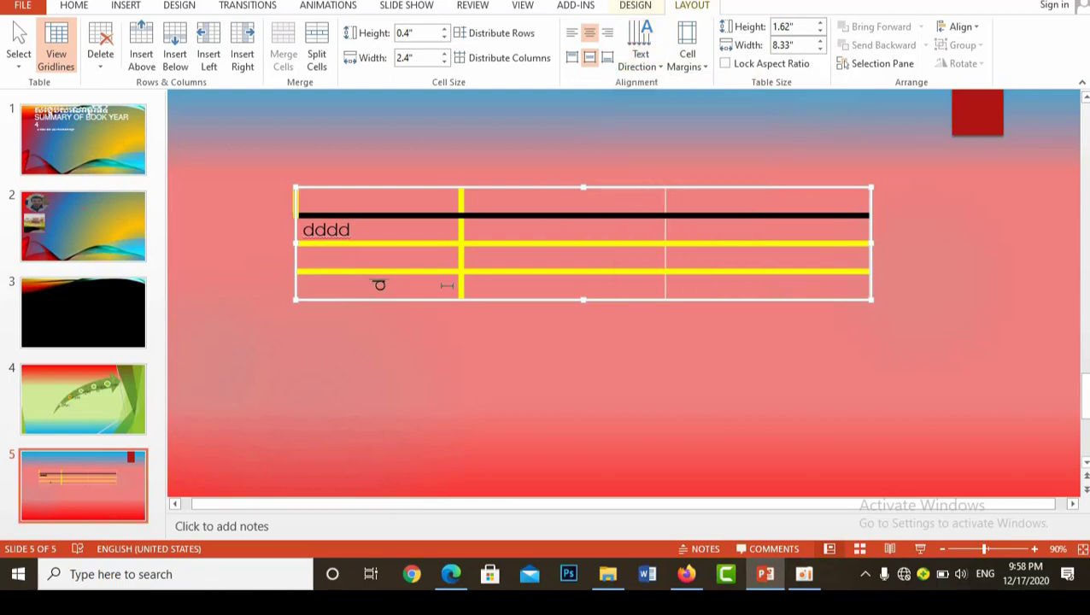
click(640, 53)
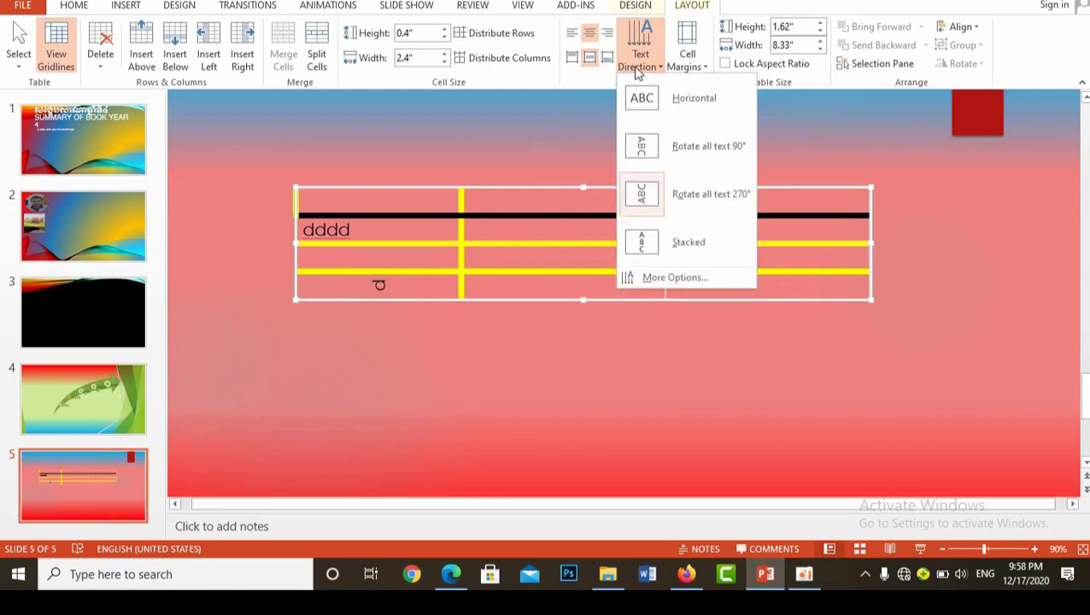
click(642, 99)
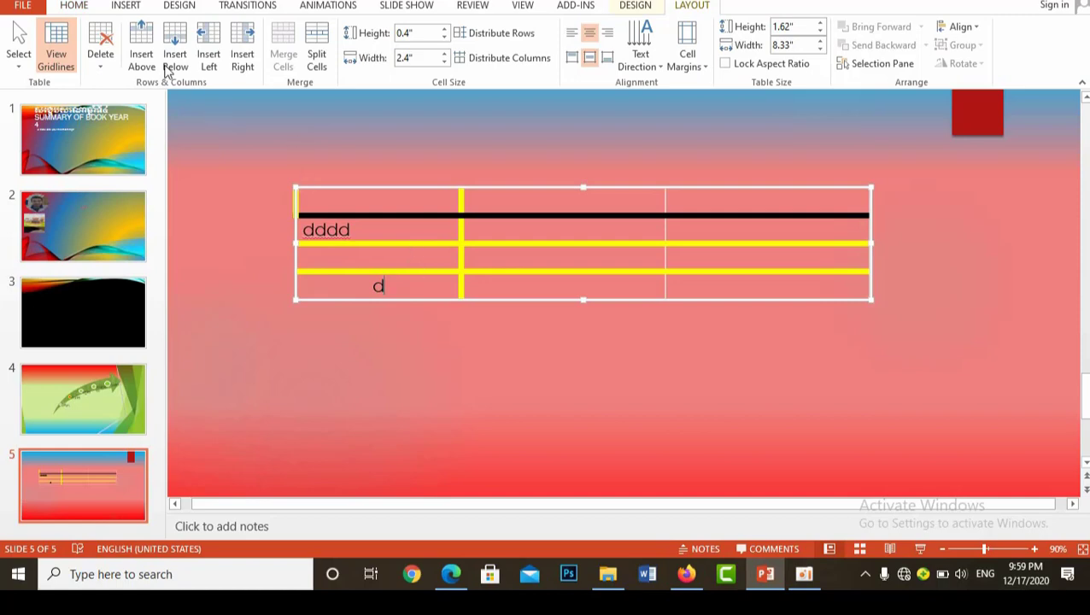
Step: Delete 'dddd' from the second-row cell and 'd' from the bottom-left cell
click(76, 6)
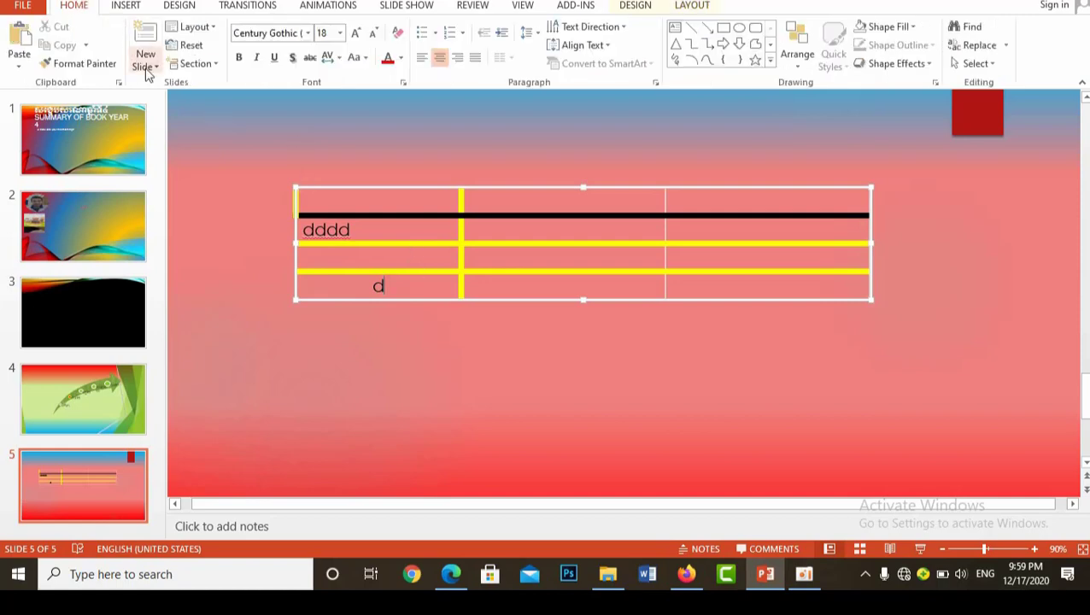
click(403, 262)
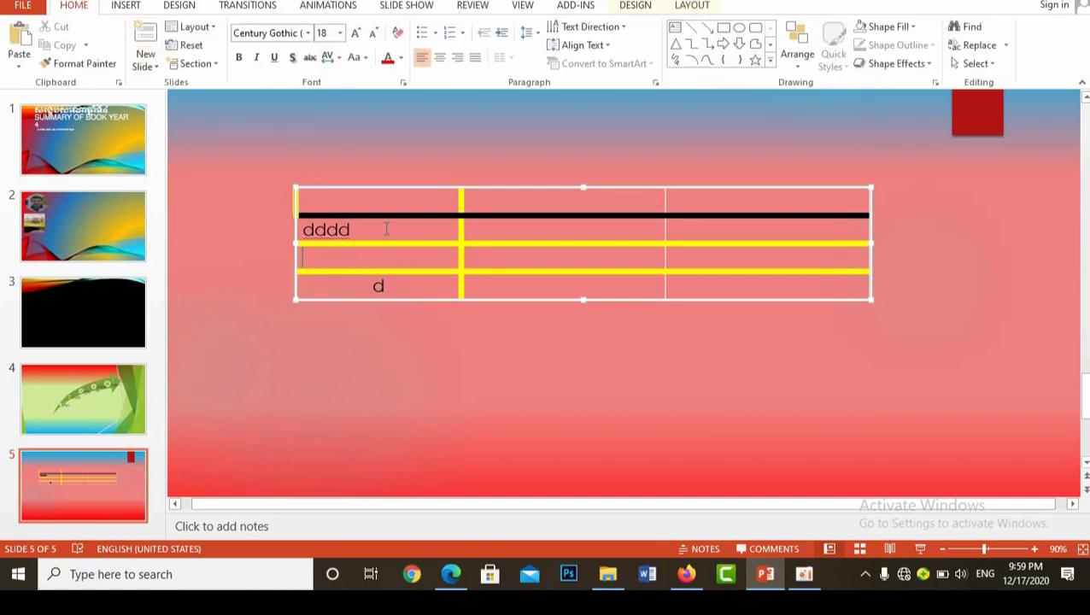
drag(352, 229, 287, 227)
key(BackSpace)
drag(373, 286, 407, 301)
key(BackSpace)
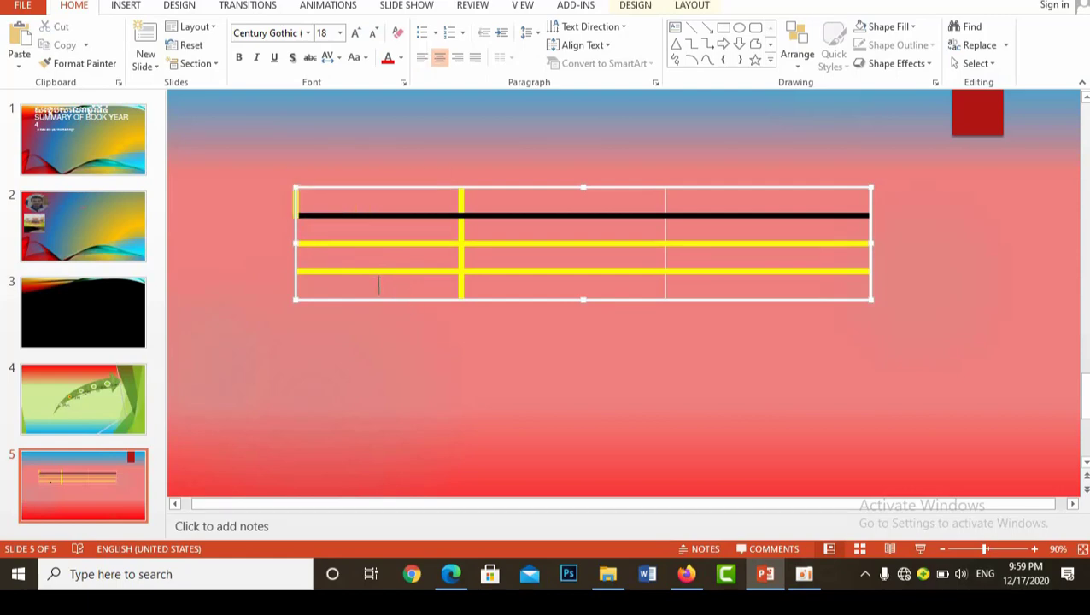
Step: Type bold header text 'ereirrkqve' in the top-left cell
click(383, 197)
text(er)
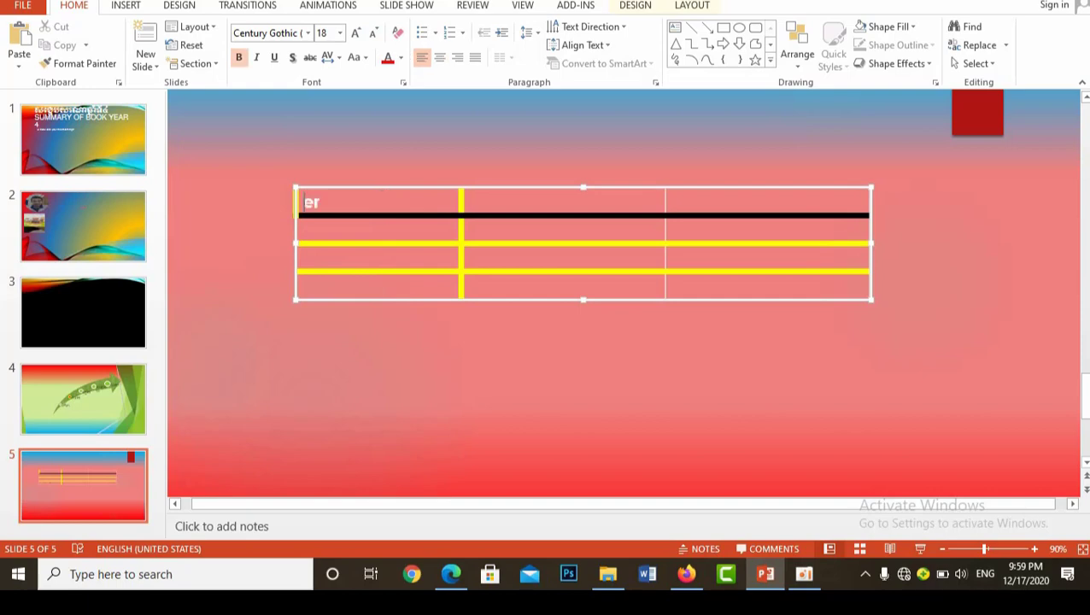
text(eirrkqve)
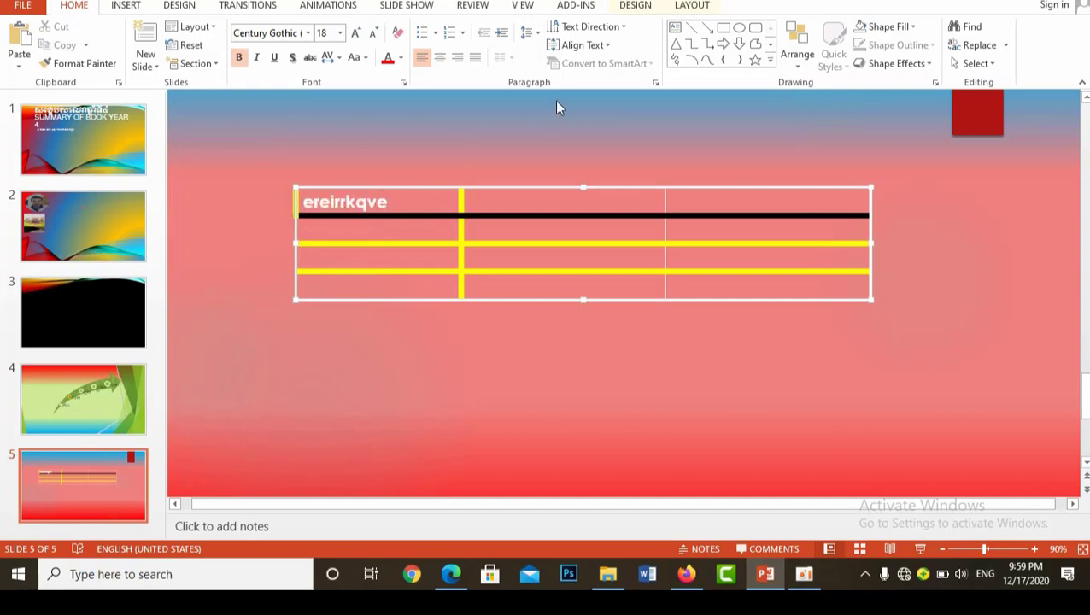
click(575, 7)
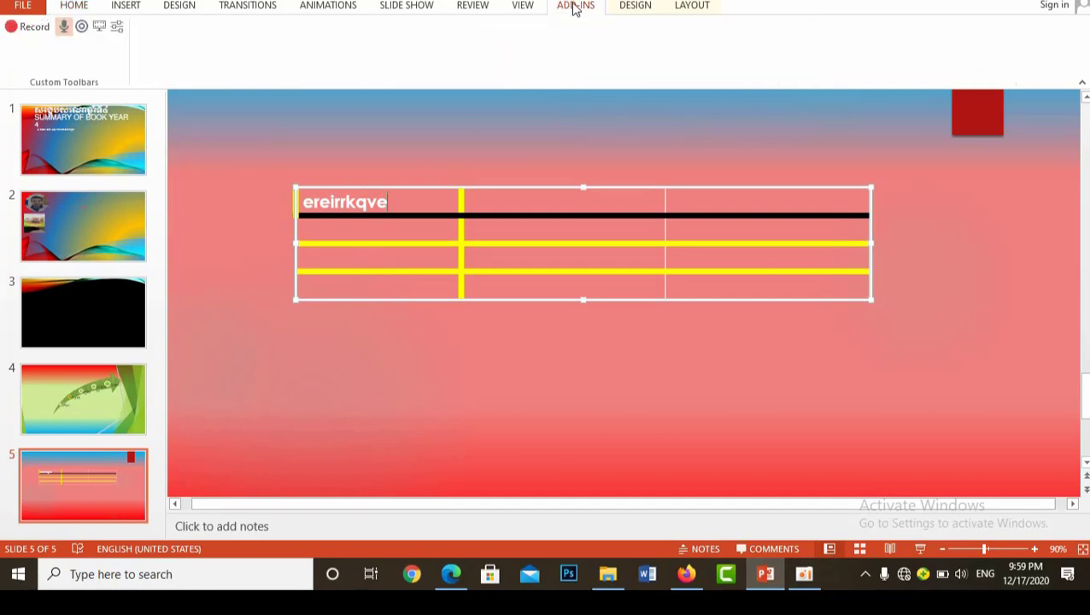
click(523, 7)
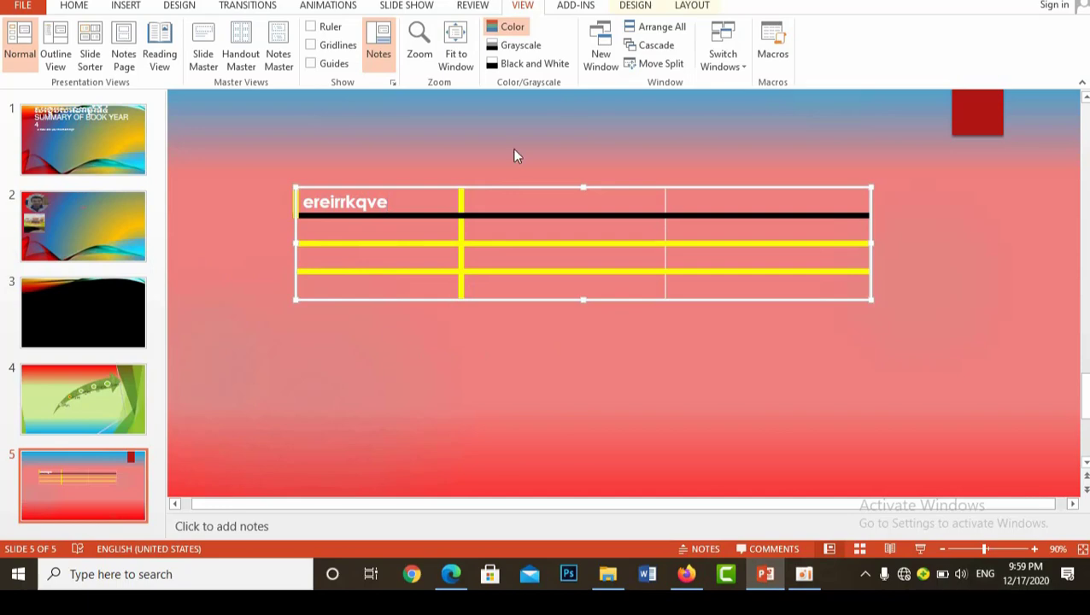
click(530, 49)
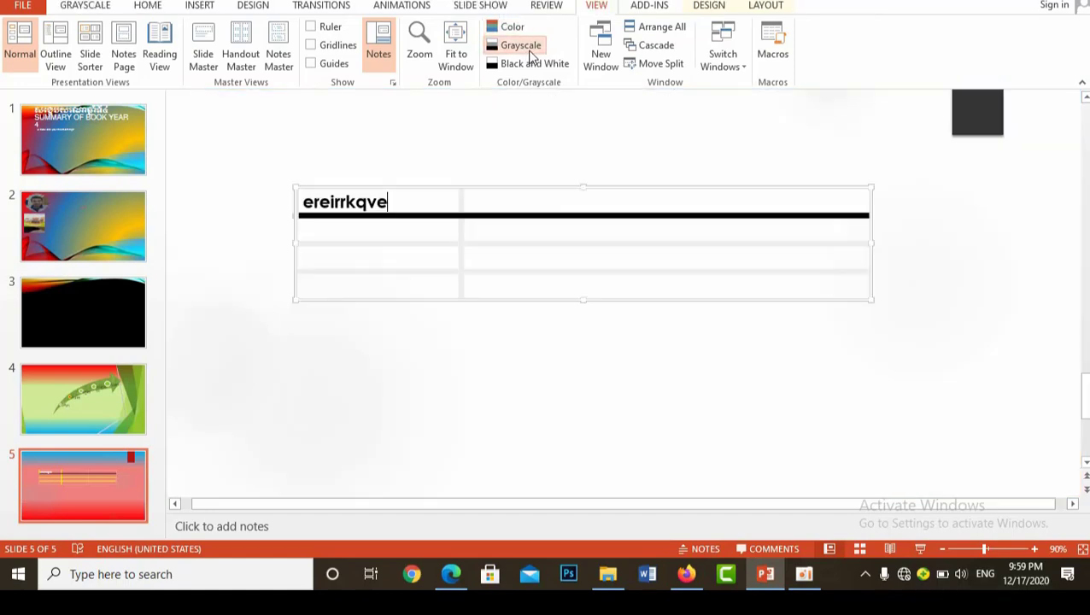
click(531, 49)
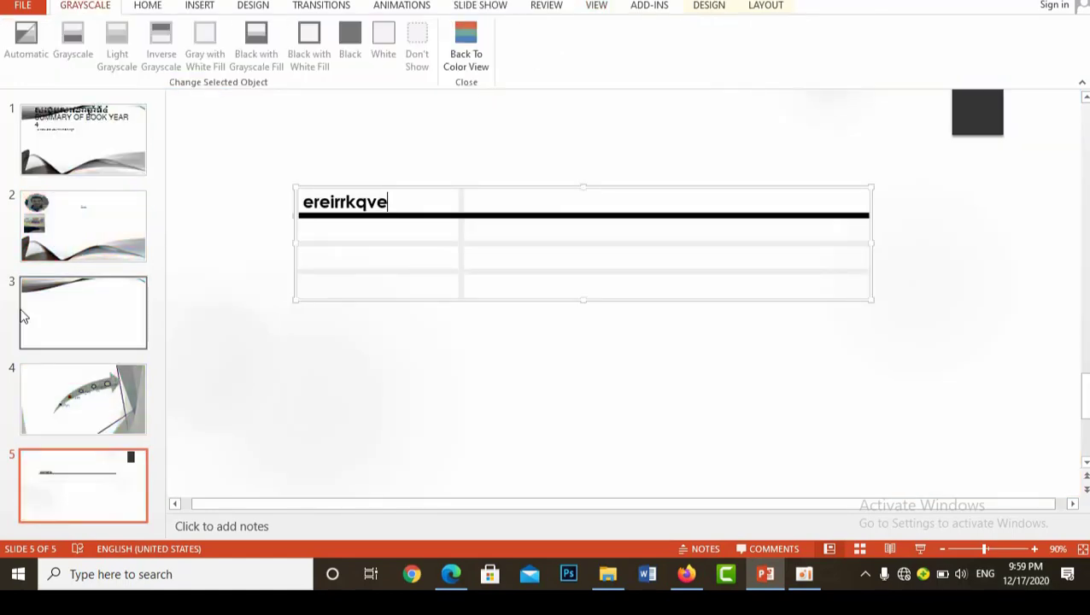
click(79, 414)
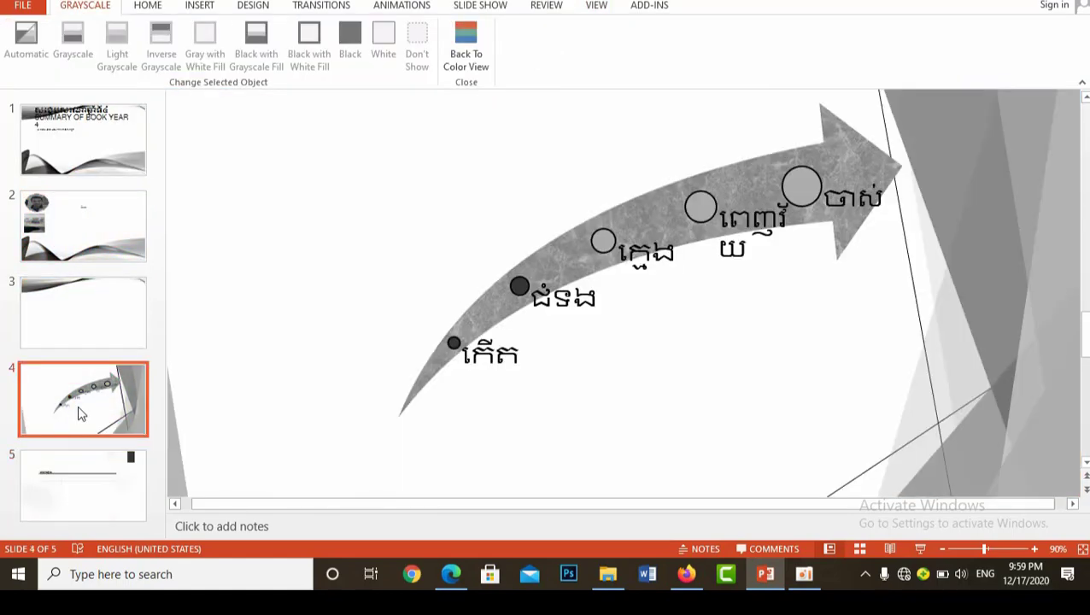
click(103, 295)
click(107, 223)
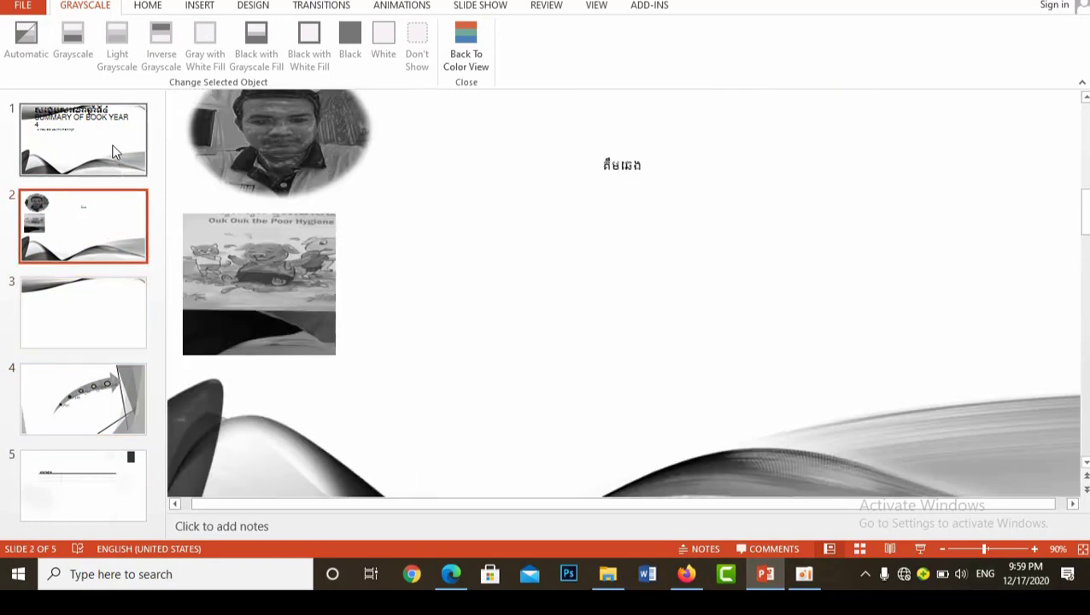
click(114, 151)
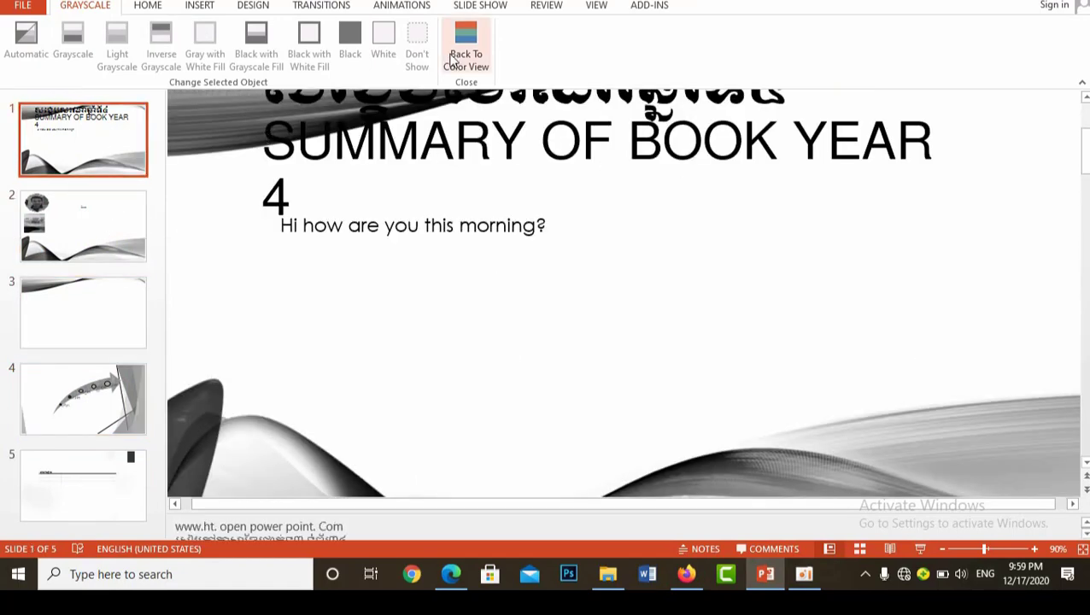
click(466, 60)
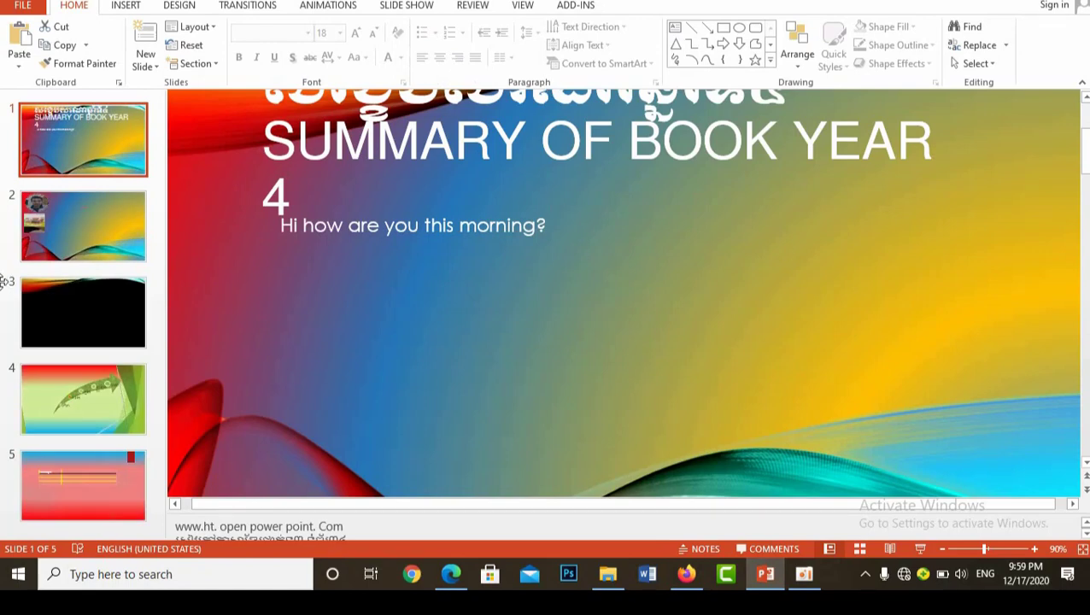
click(63, 472)
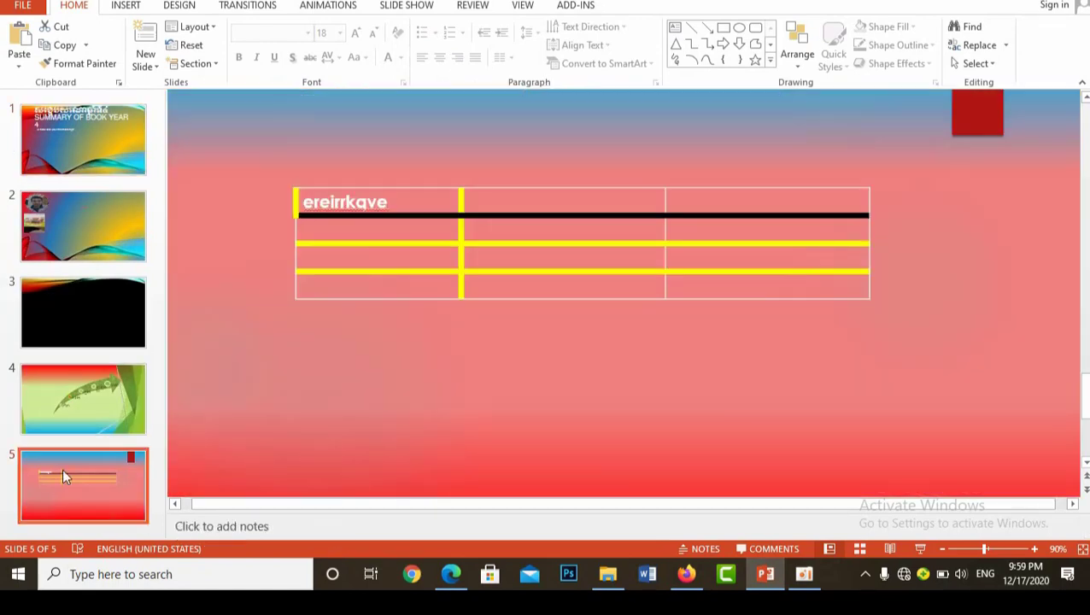